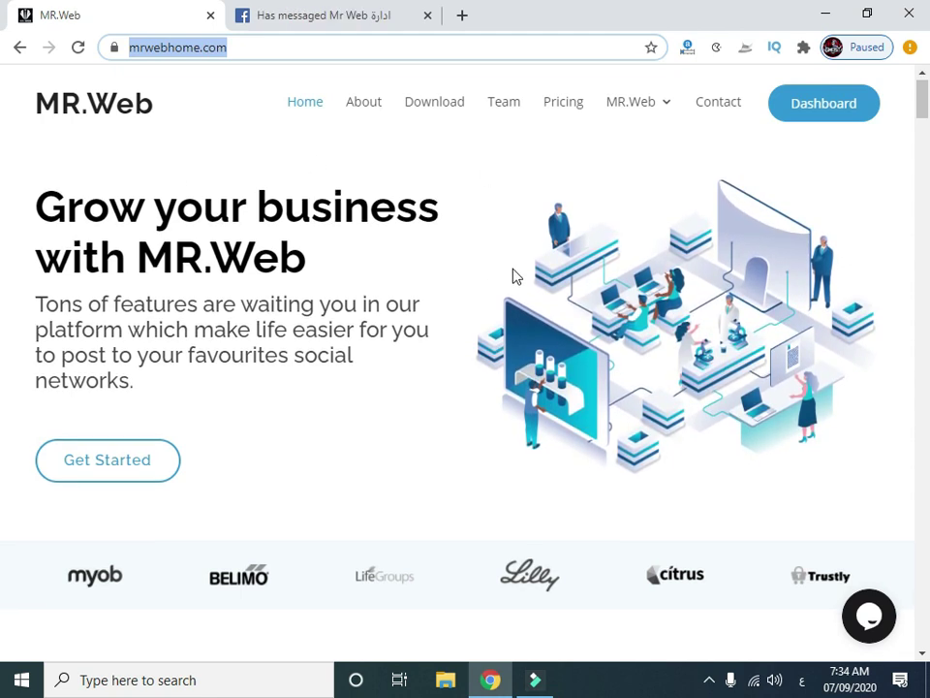
Go from the dashboard sign-in page to the account registration form.
{"action": "scroll", "coordinate": [518, 275], "scroll_direction": "down", "scroll_amount": 8}
{"action": "scroll", "coordinate": [923, 312], "scroll_direction": "down", "scroll_amount": 10}
{"action": "left_click_drag", "start_coordinate": [924, 312], "coordinate": [915, 92]}
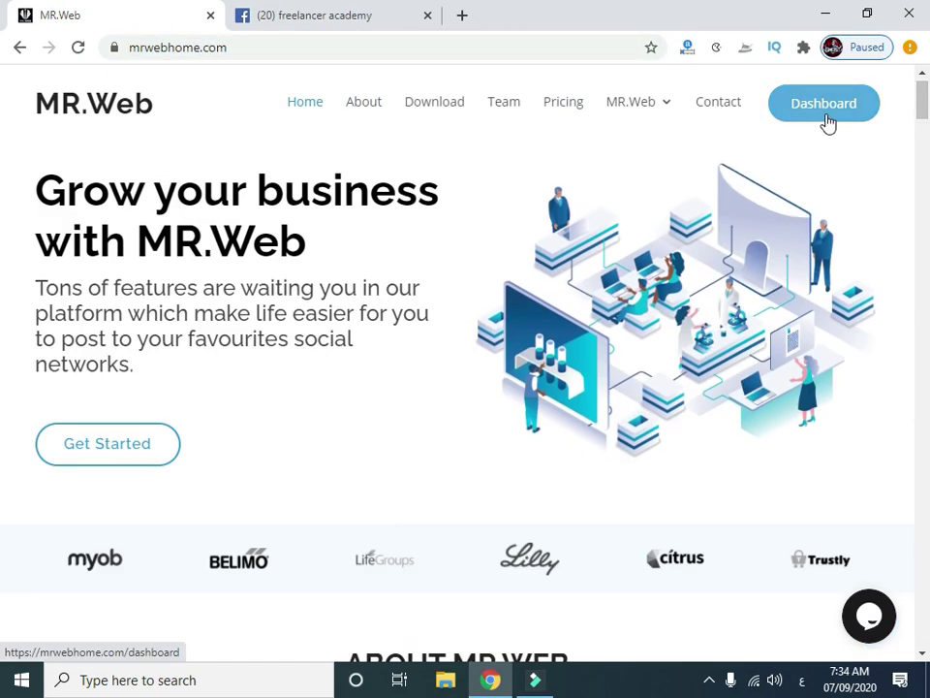
{"action": "left_click", "coordinate": [817, 123]}
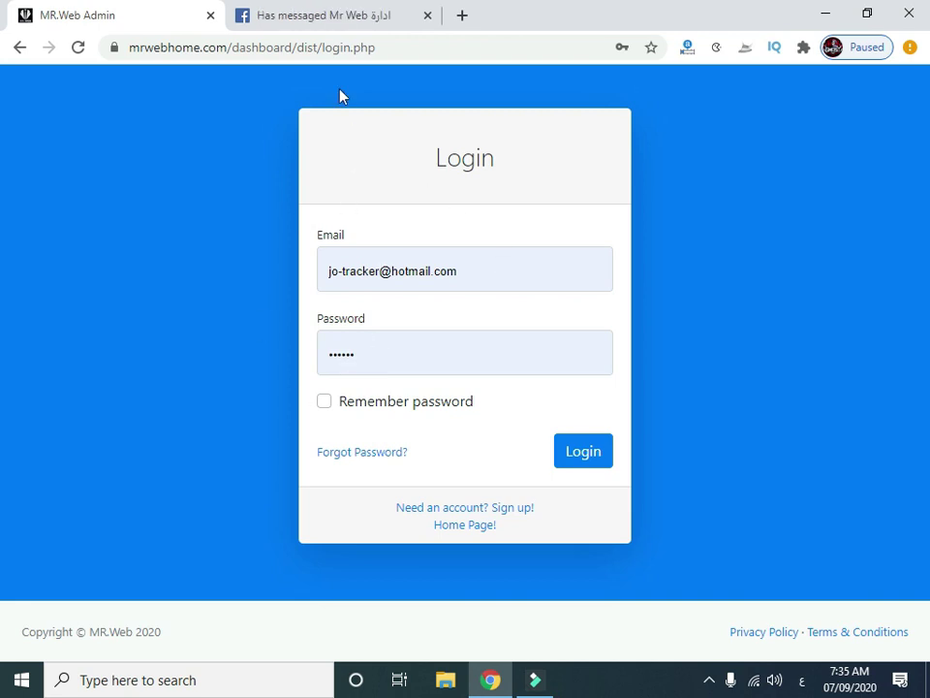
{"action": "left_click", "coordinate": [419, 47]}
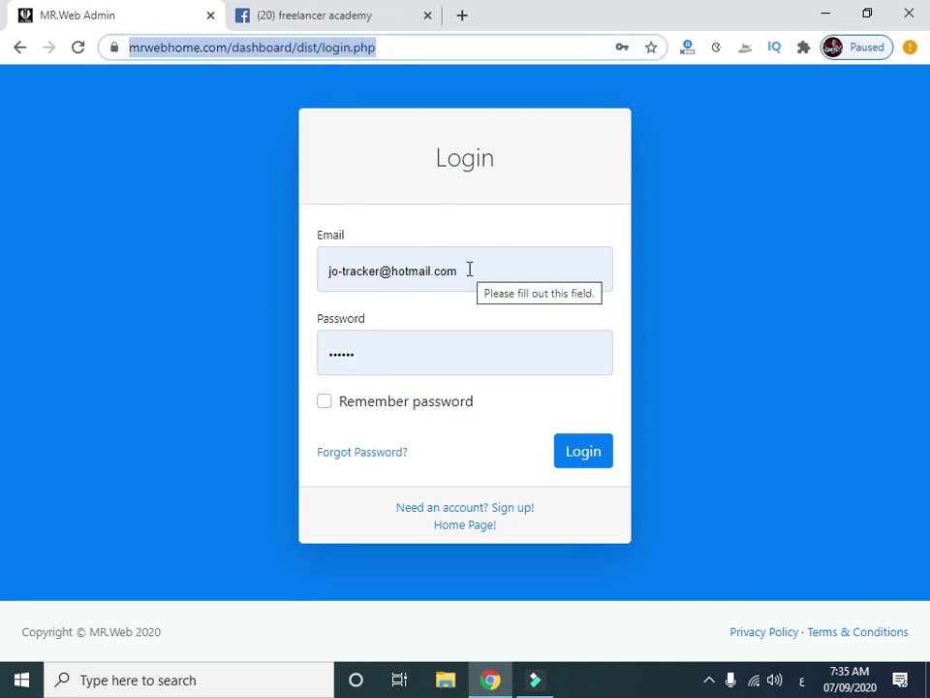
{"action": "left_click", "coordinate": [261, 286]}
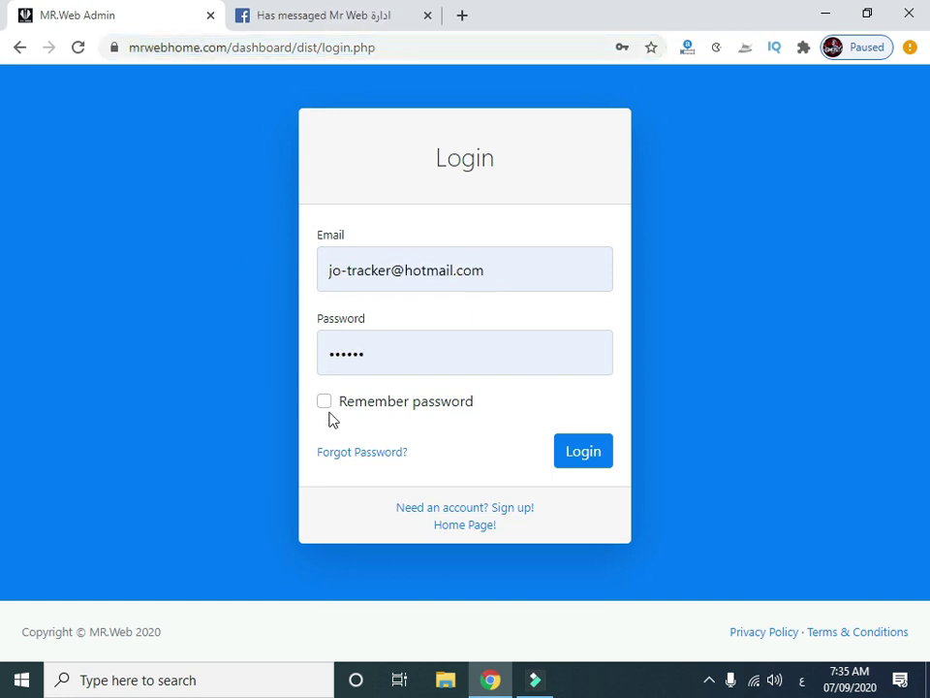
{"action": "left_click", "coordinate": [507, 511]}
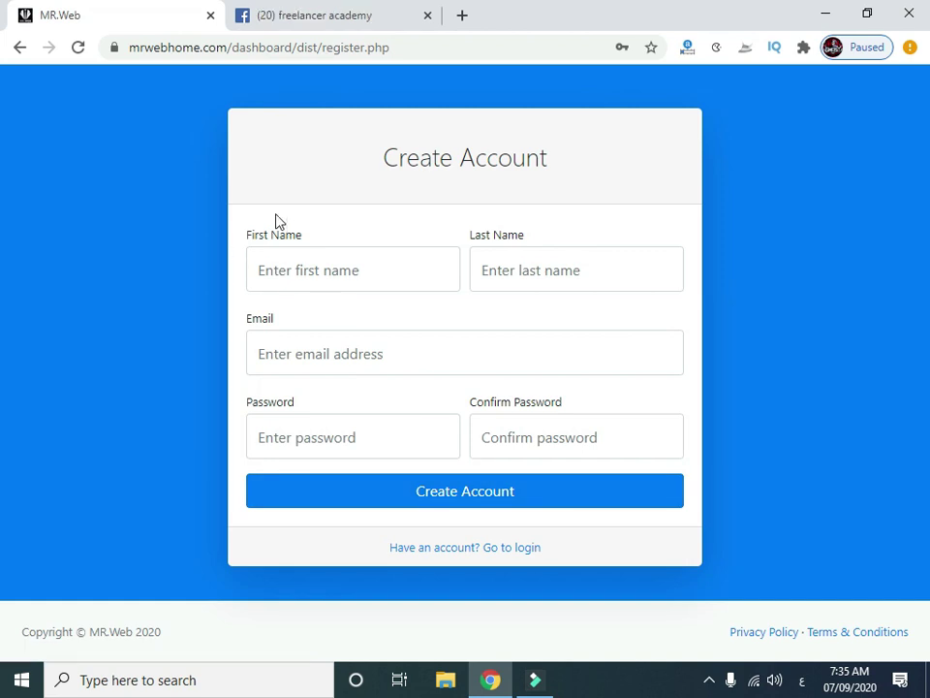
Fill in the new account's first name and last name.
{"action": "left_click_drag", "start_coordinate": [584, 166], "coordinate": [372, 176]}
{"action": "left_click", "coordinate": [338, 270]}
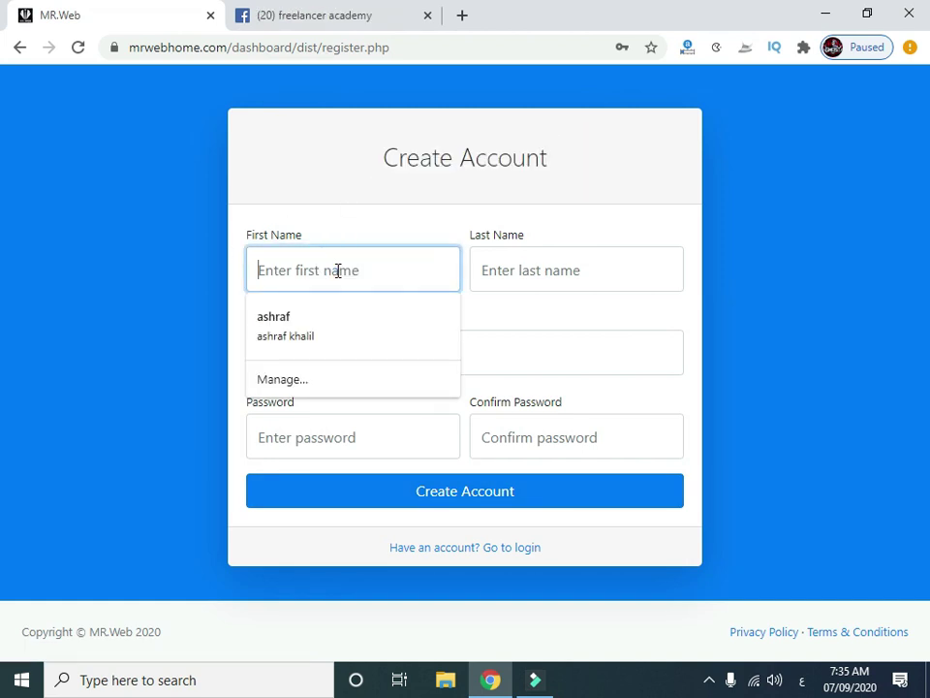
{"action": "type", "text": "شساقشب"}
{"action": "key", "text": "BackSpace"}
{"action": "key", "text": "BackSpace"}
{"action": "key", "text": "BackSpace"}
{"action": "key", "text": "BackSpace"}
{"action": "key", "text": "BackSpace"}
{"action": "key", "text": "BackSpace"}
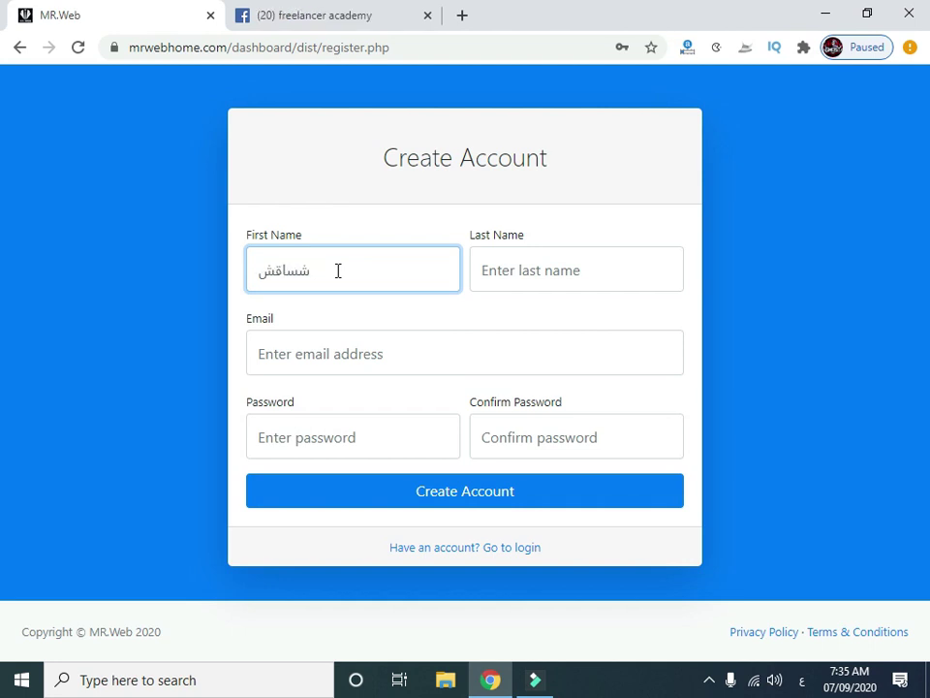
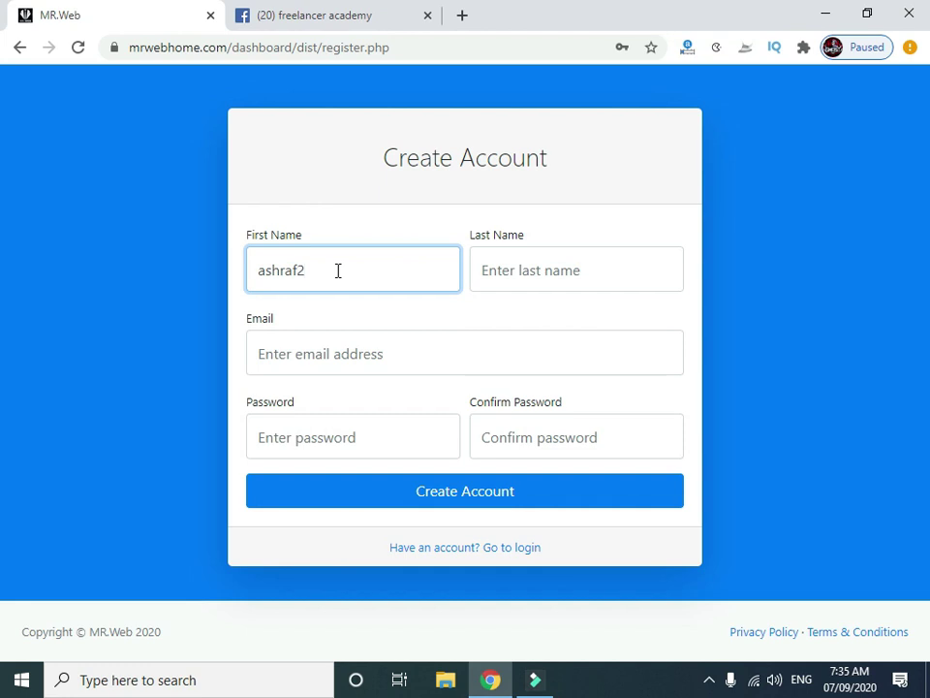
{"action": "left_click", "coordinate": [535, 270]}
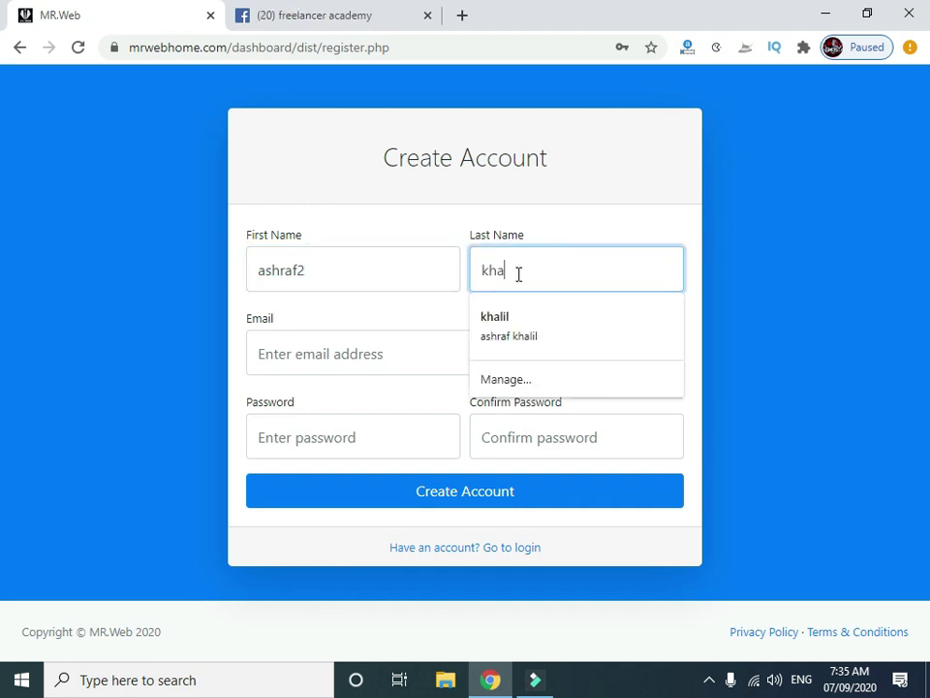
Enter the account e-mail, set and confirm the password, and submit the registration.
{"action": "left_click", "coordinate": [378, 351]}
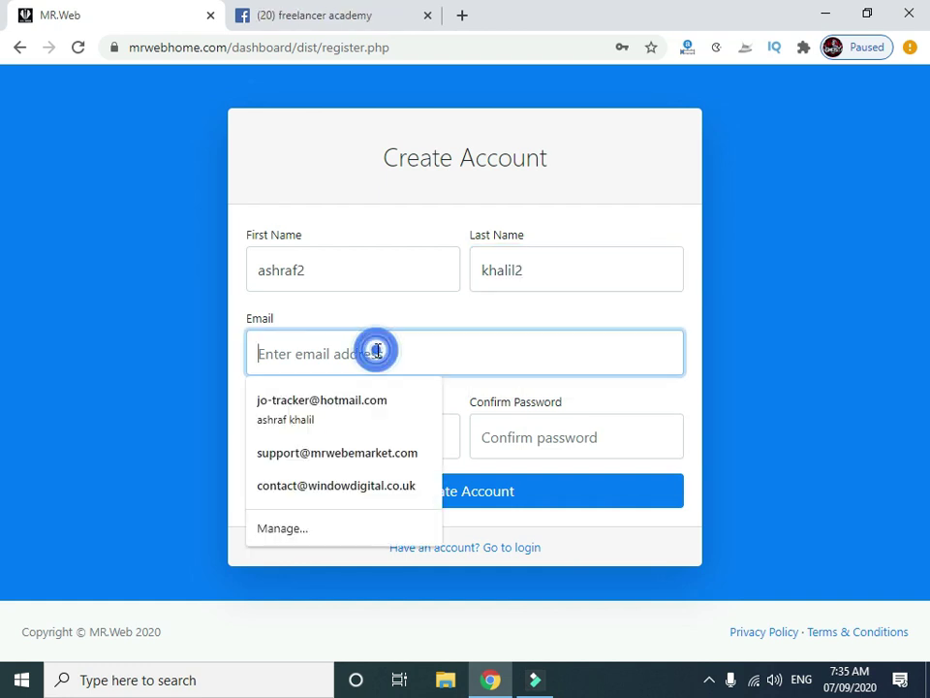
{"action": "left_click", "coordinate": [329, 452]}
{"action": "double_click", "coordinate": [311, 355]}
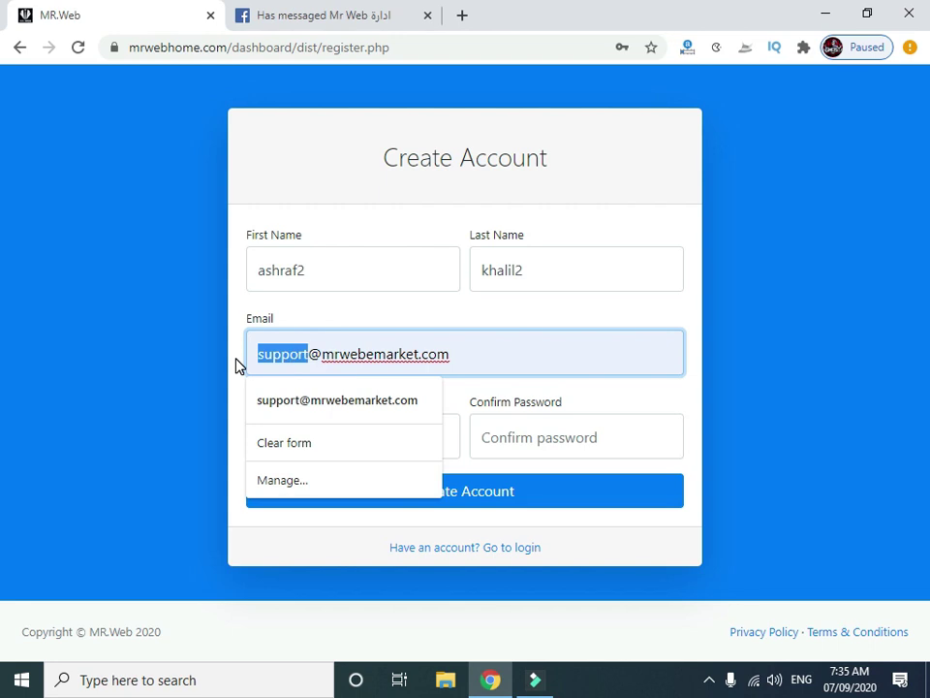
{"action": "type", "text": "info"}
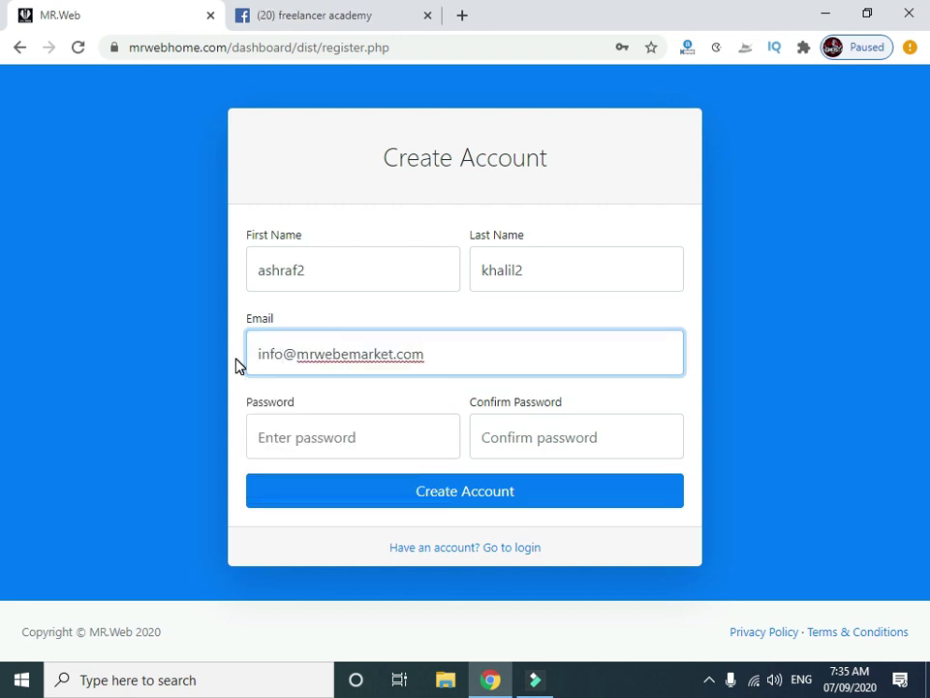
{"action": "left_click", "coordinate": [306, 437]}
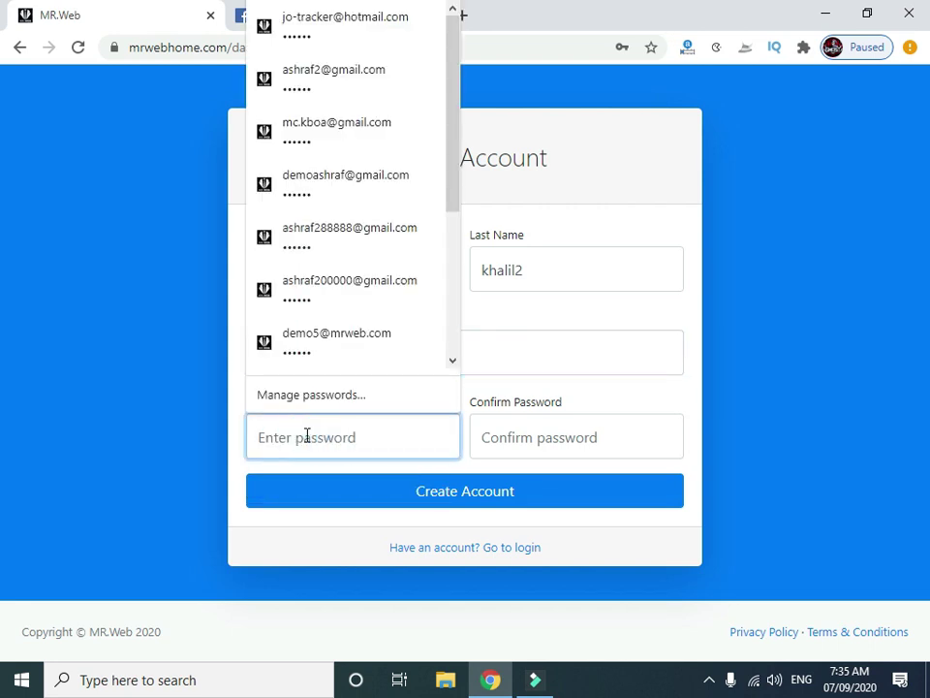
{"action": "type", "text": "123456"}
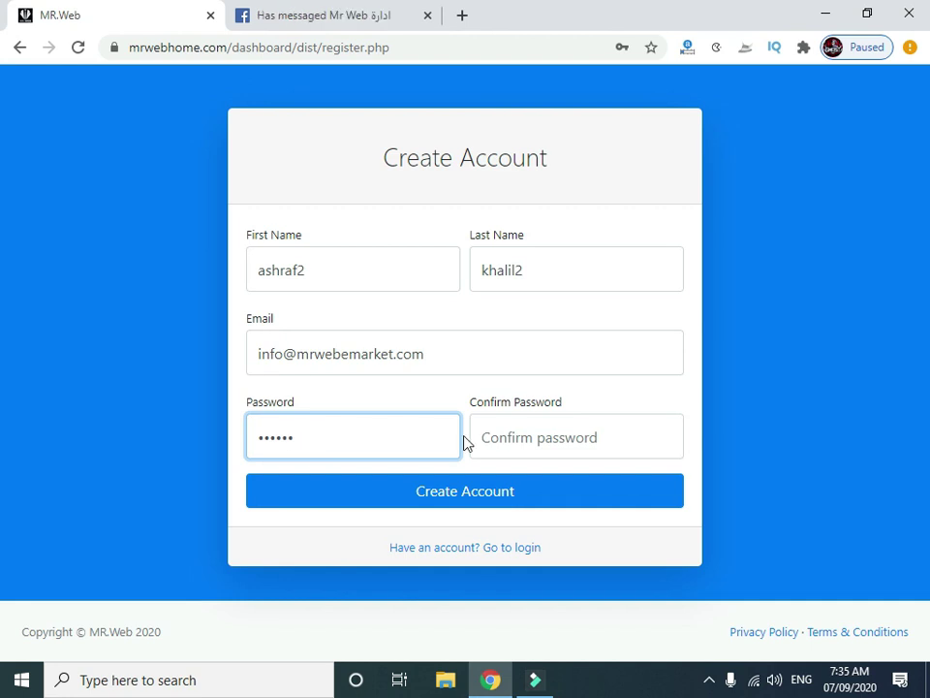
{"action": "left_click", "coordinate": [507, 431]}
{"action": "type", "text": "12"}
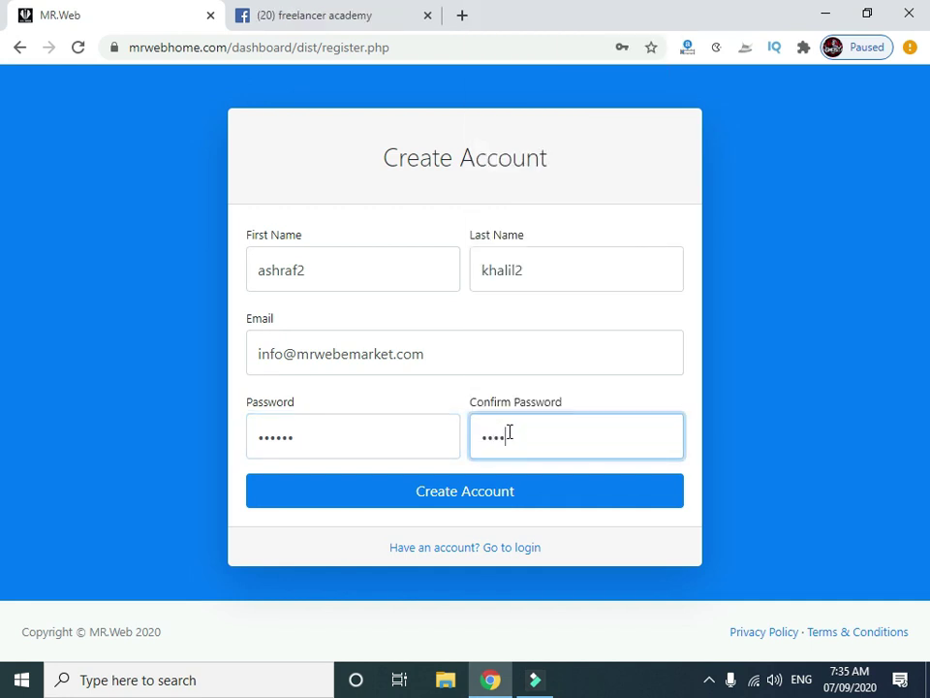
{"action": "left_click", "coordinate": [455, 501]}
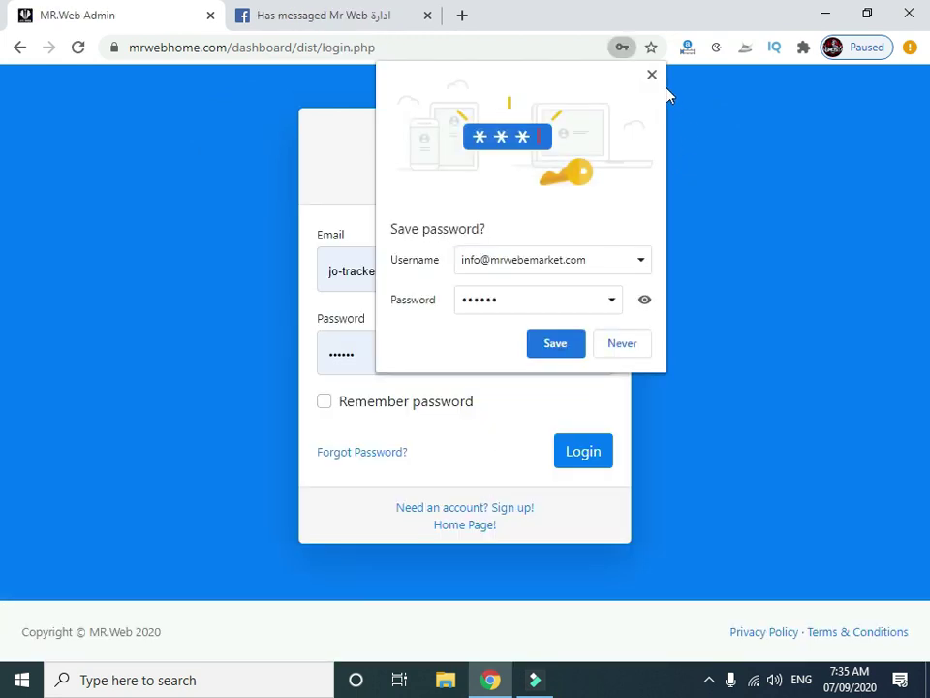
Dismiss the save-password prompt and replace the login e-mail with the new account's address.
{"action": "left_click", "coordinate": [650, 73]}
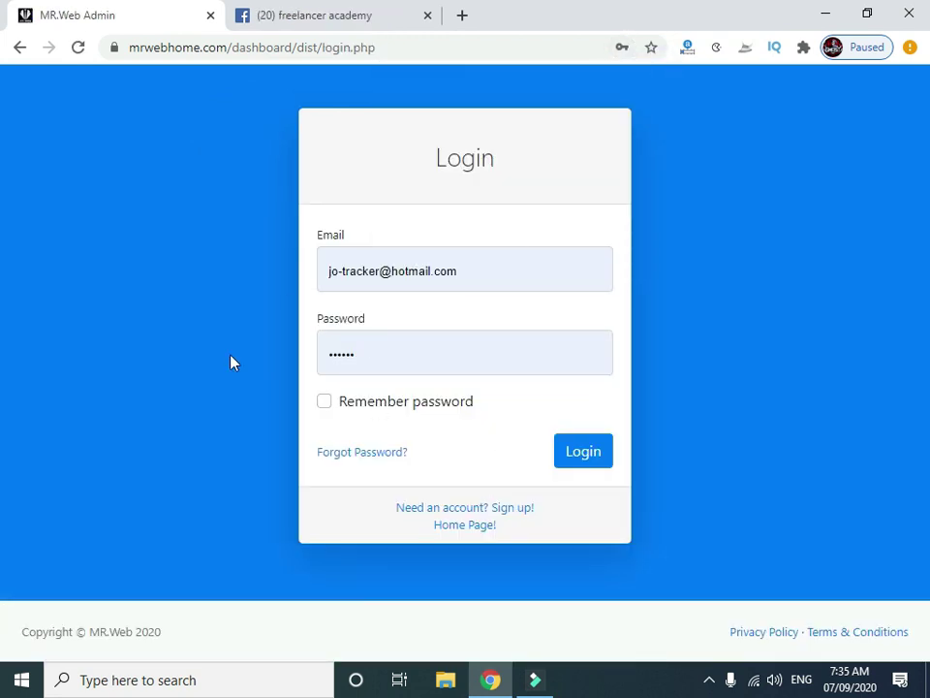
{"action": "left_click_drag", "start_coordinate": [482, 271], "coordinate": [463, 271]}
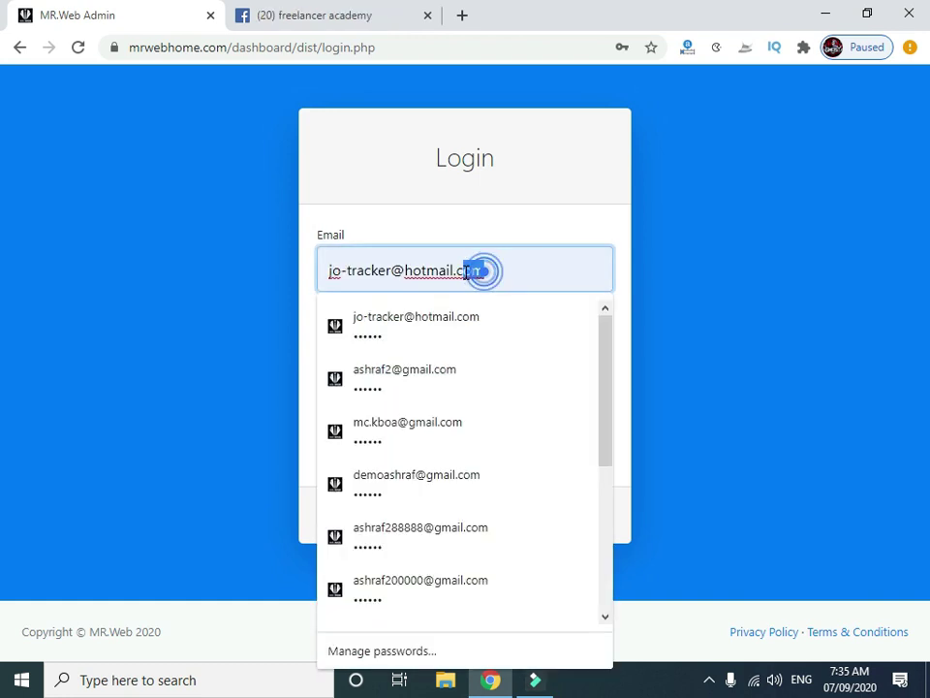
{"action": "left_click_drag", "start_coordinate": [522, 267], "coordinate": [299, 280]}
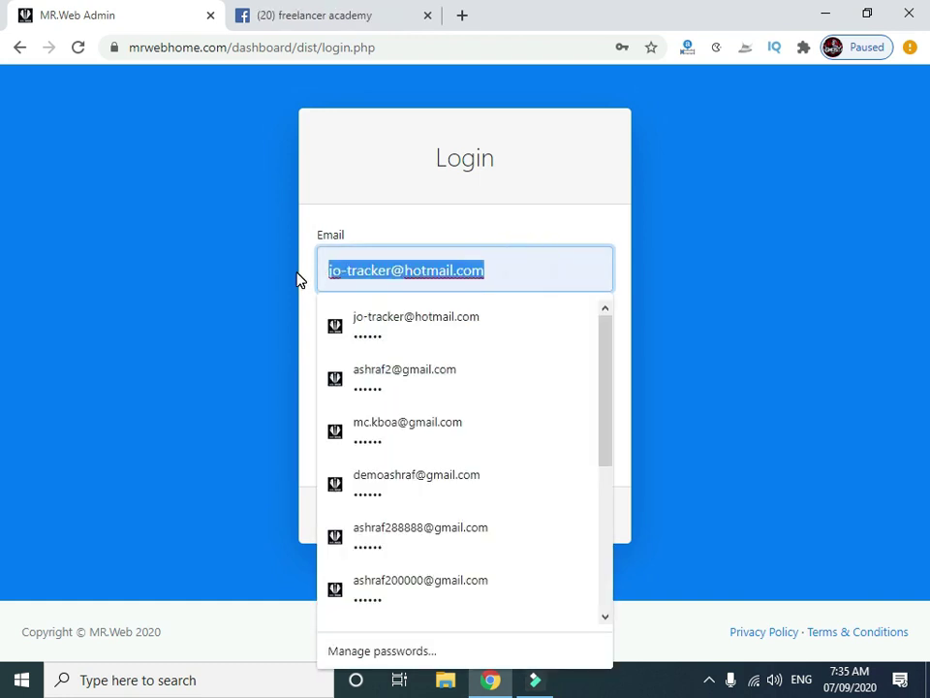
{"action": "type", "text": "info"}
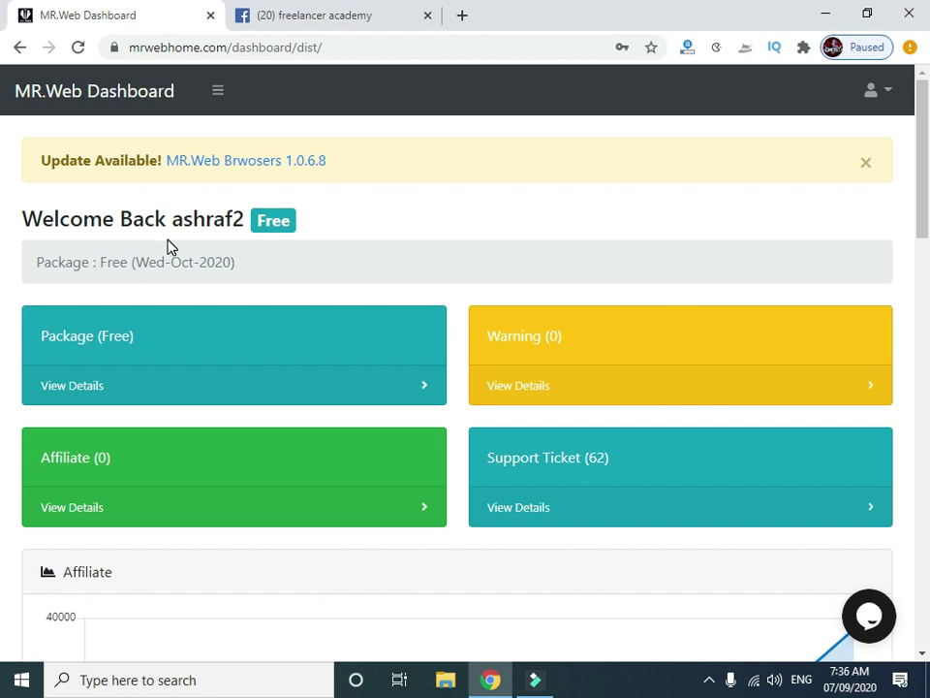
Close the Update Available banner on the signed-in dashboard home.
{"action": "scroll", "coordinate": [471, 200], "scroll_direction": "down", "scroll_amount": 3}
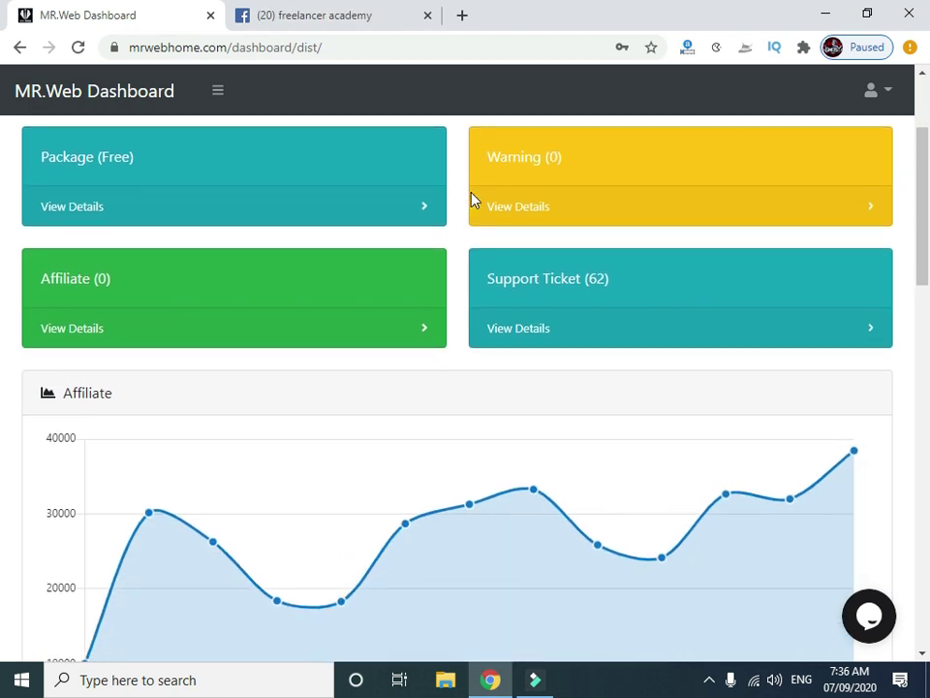
{"action": "scroll", "coordinate": [472, 200], "scroll_direction": "up", "scroll_amount": 3}
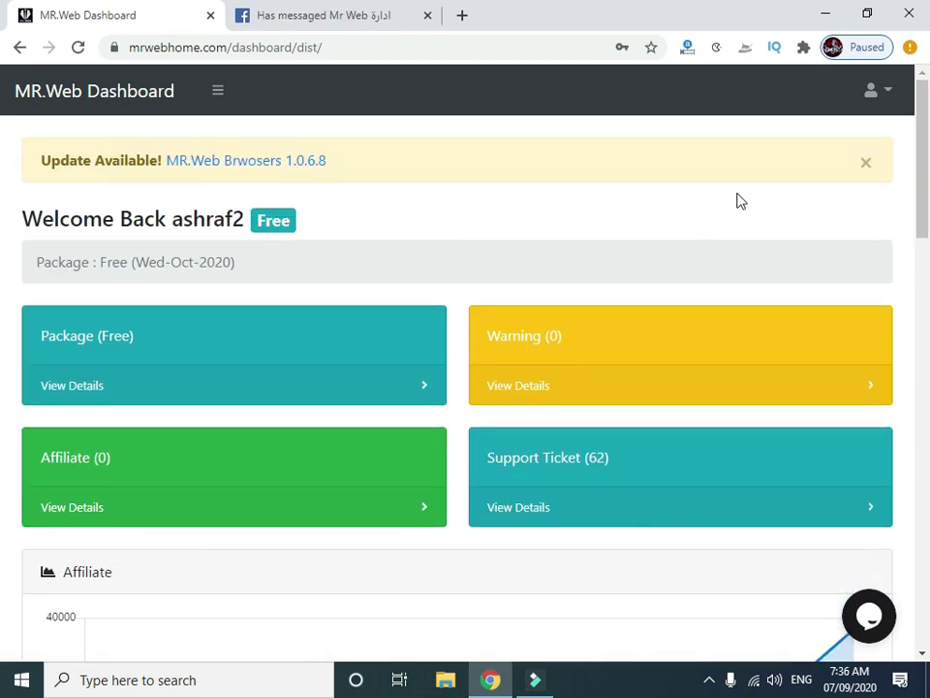
{"action": "left_click_drag", "start_coordinate": [921, 171], "coordinate": [4, 128]}
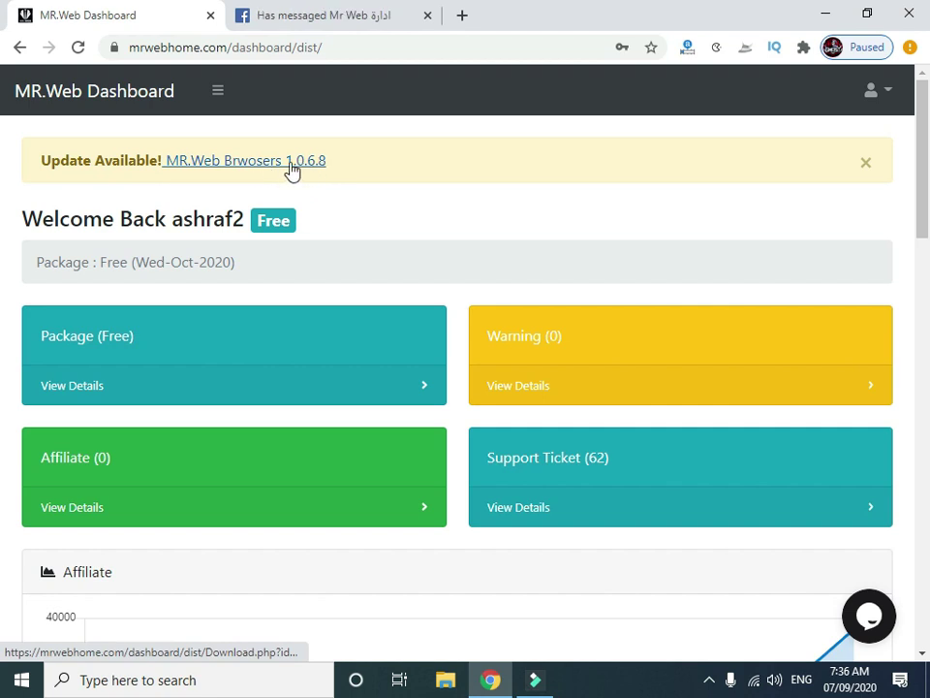
{"action": "left_click", "coordinate": [867, 163]}
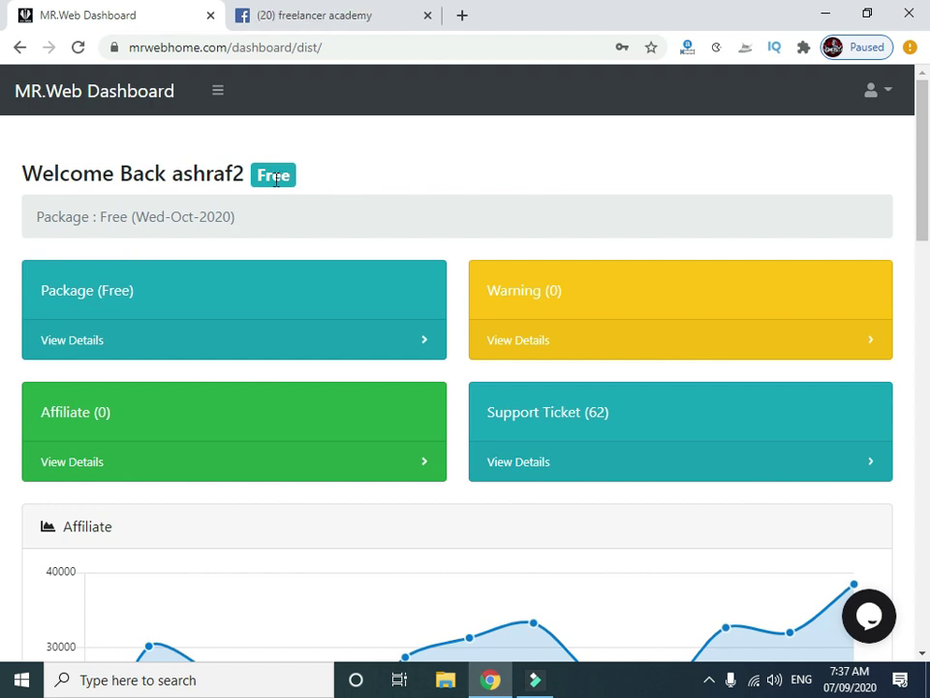
{"action": "left_click", "coordinate": [273, 180]}
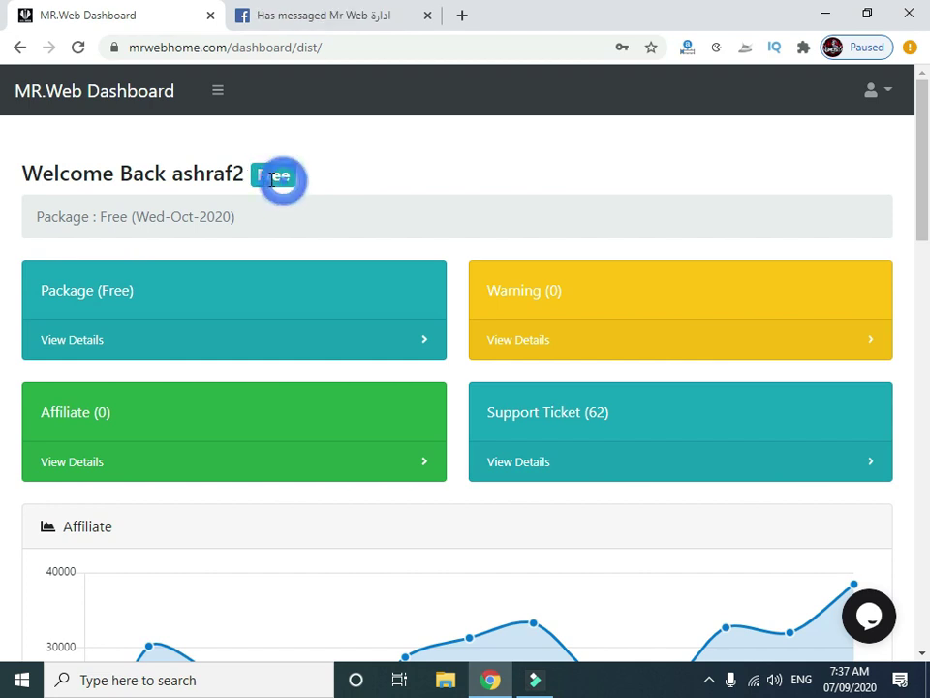
{"action": "left_click", "coordinate": [259, 177]}
{"action": "scroll", "coordinate": [267, 213], "scroll_direction": "down", "scroll_amount": 1}
{"action": "scroll", "coordinate": [270, 221], "scroll_direction": "down", "scroll_amount": 1}
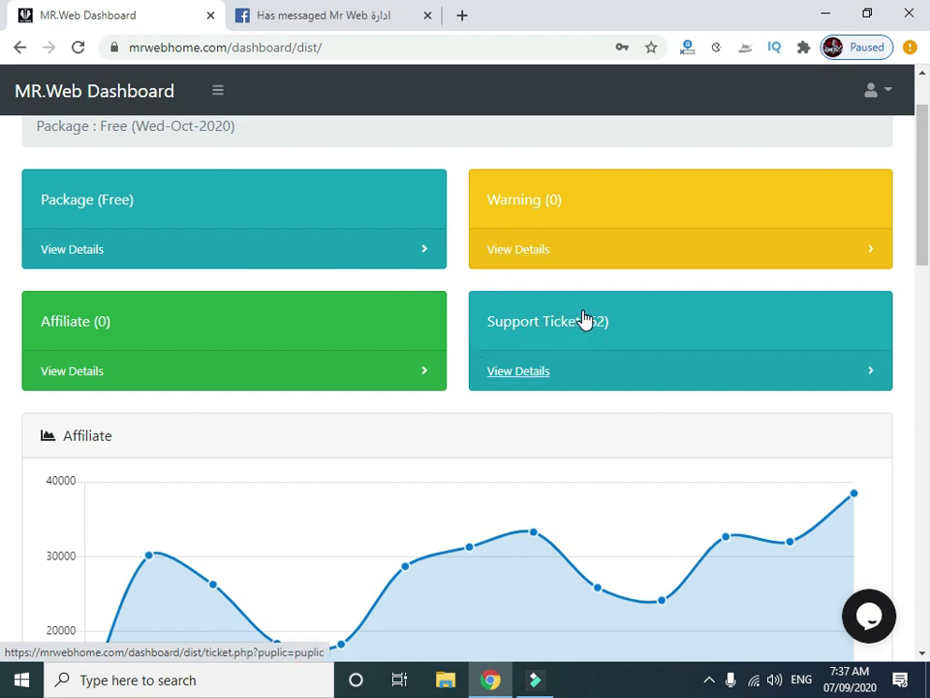
{"action": "scroll", "coordinate": [583, 320], "scroll_direction": "down", "scroll_amount": 3}
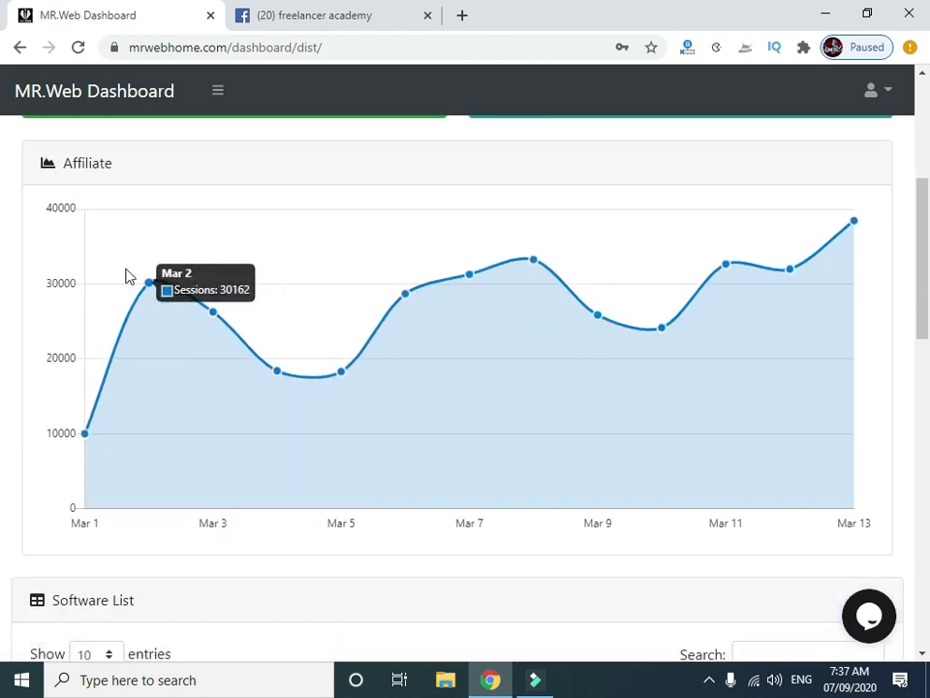
{"action": "scroll", "coordinate": [609, 284], "scroll_direction": "down", "scroll_amount": 2}
{"action": "scroll", "coordinate": [408, 300], "scroll_direction": "down", "scroll_amount": 3}
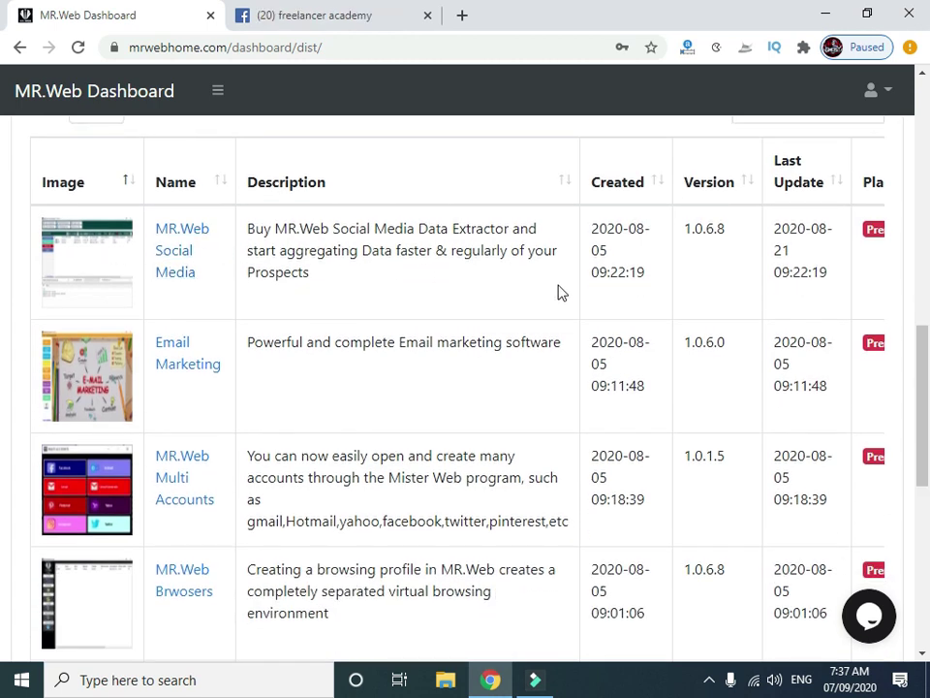
{"action": "scroll", "coordinate": [543, 322], "scroll_direction": "down", "scroll_amount": 1}
{"action": "scroll", "coordinate": [529, 322], "scroll_direction": "down", "scroll_amount": 5}
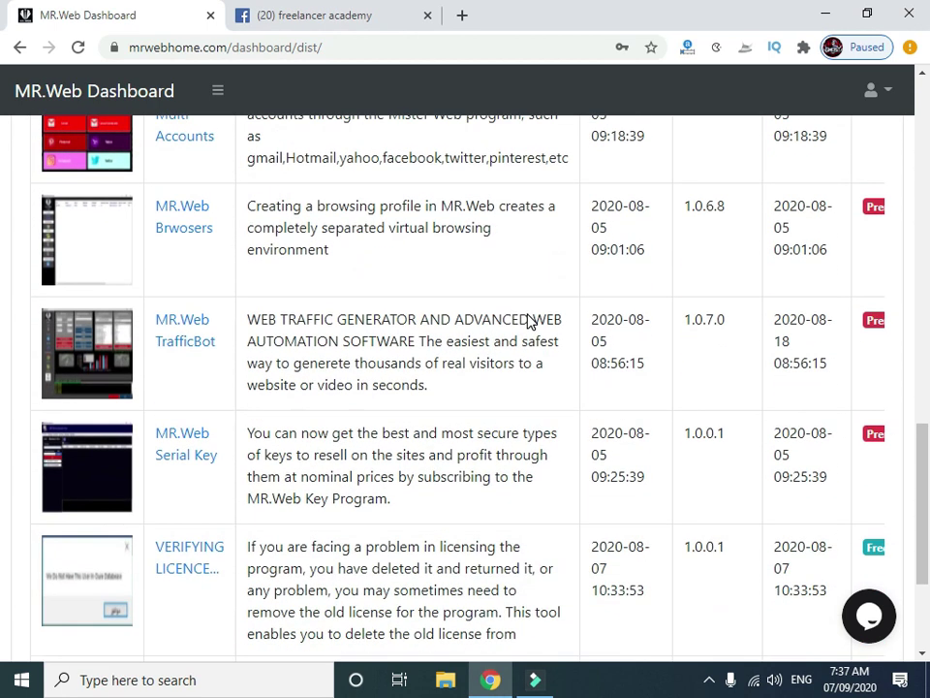
{"action": "scroll", "coordinate": [529, 322], "scroll_direction": "up", "scroll_amount": 9}
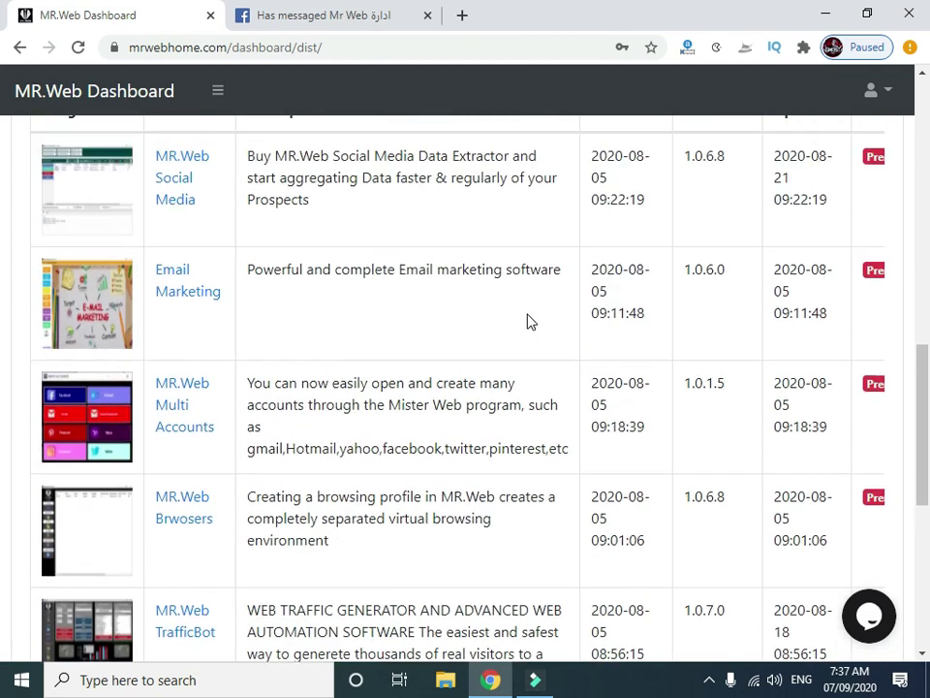
{"action": "scroll", "coordinate": [526, 321], "scroll_direction": "up", "scroll_amount": 6}
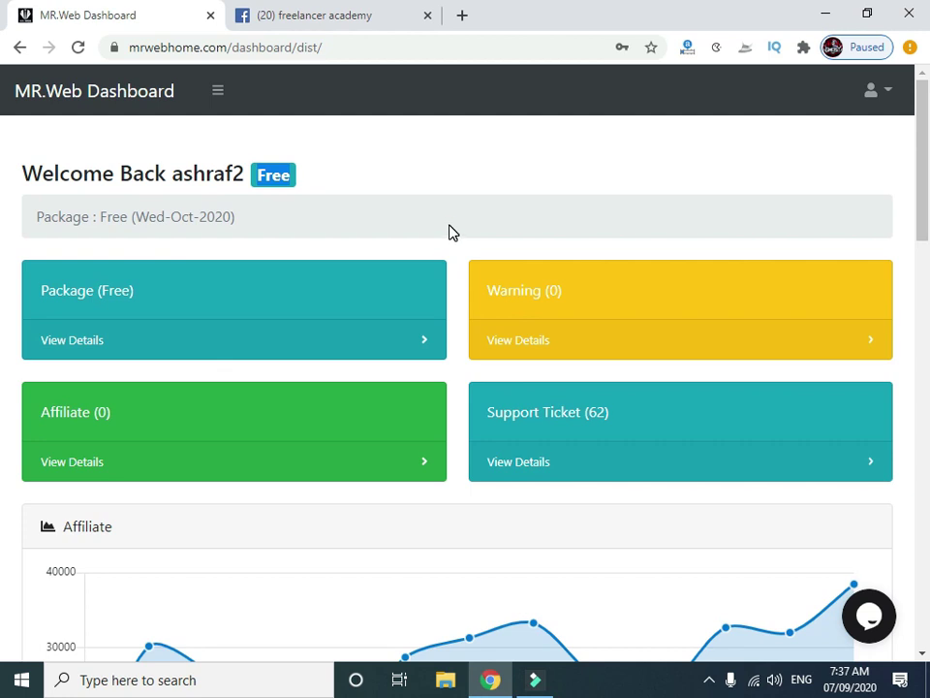
{"action": "left_click", "coordinate": [448, 228]}
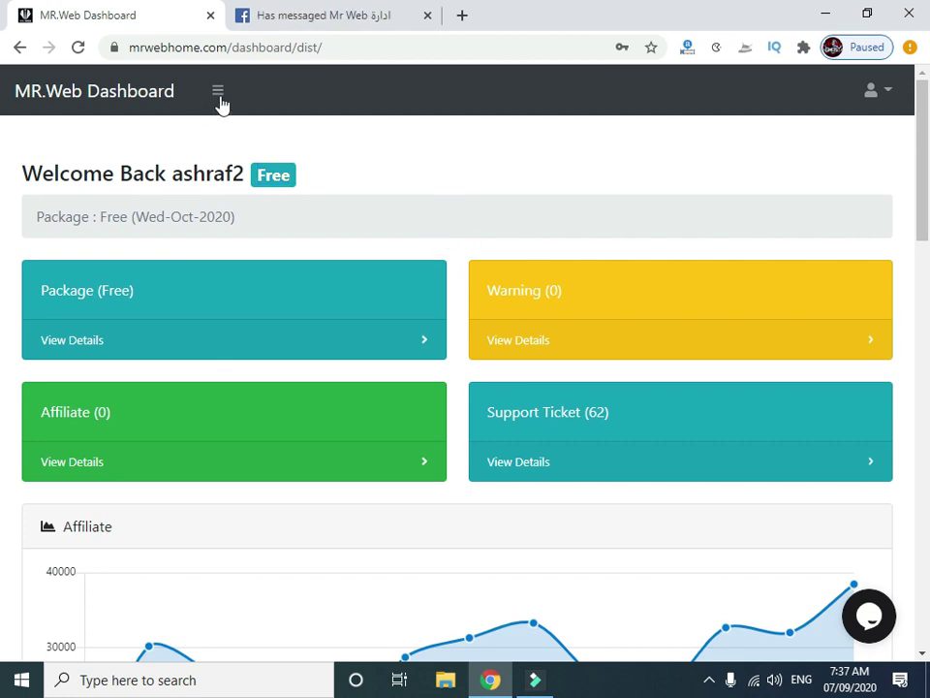
{"action": "left_click", "coordinate": [216, 92]}
{"action": "left_click_drag", "start_coordinate": [195, 318], "coordinate": [226, 120]}
{"action": "left_click", "coordinate": [219, 93]}
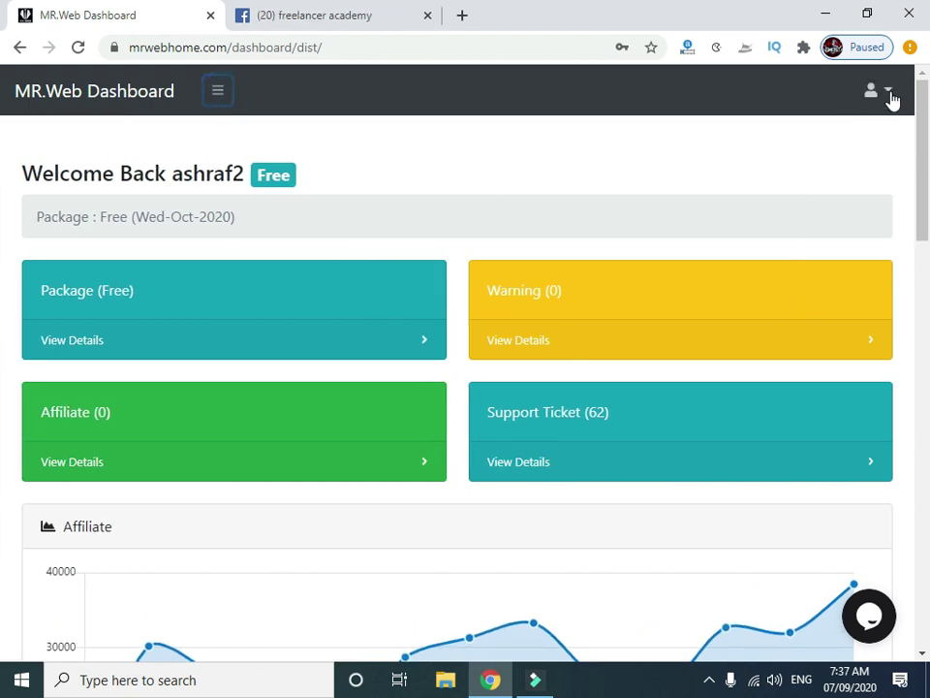
Open the Profile settings page from the account menu.
{"action": "left_click", "coordinate": [886, 91]}
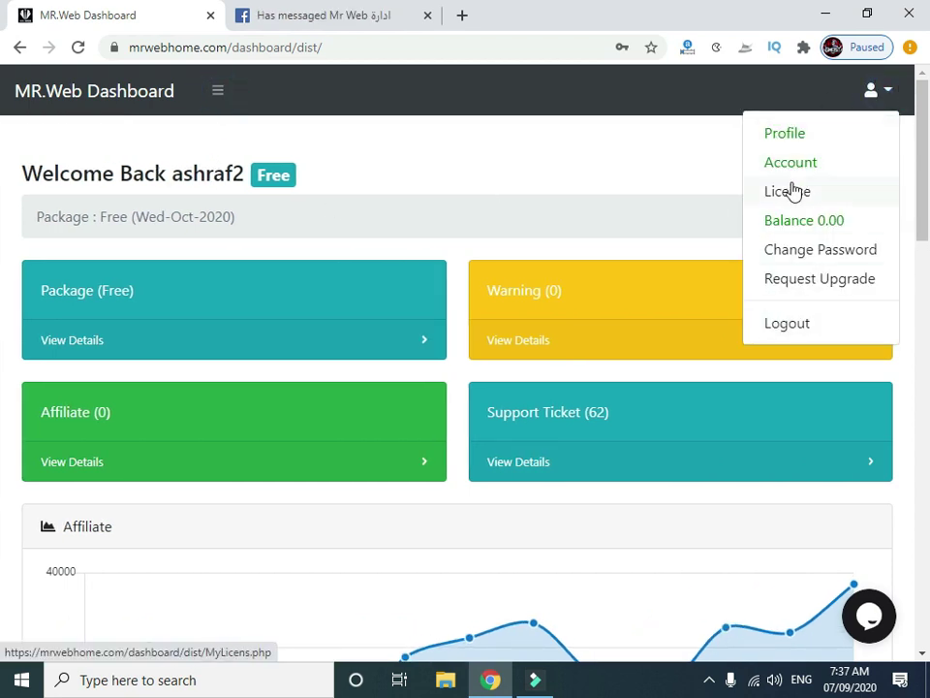
{"action": "left_click", "coordinate": [641, 160]}
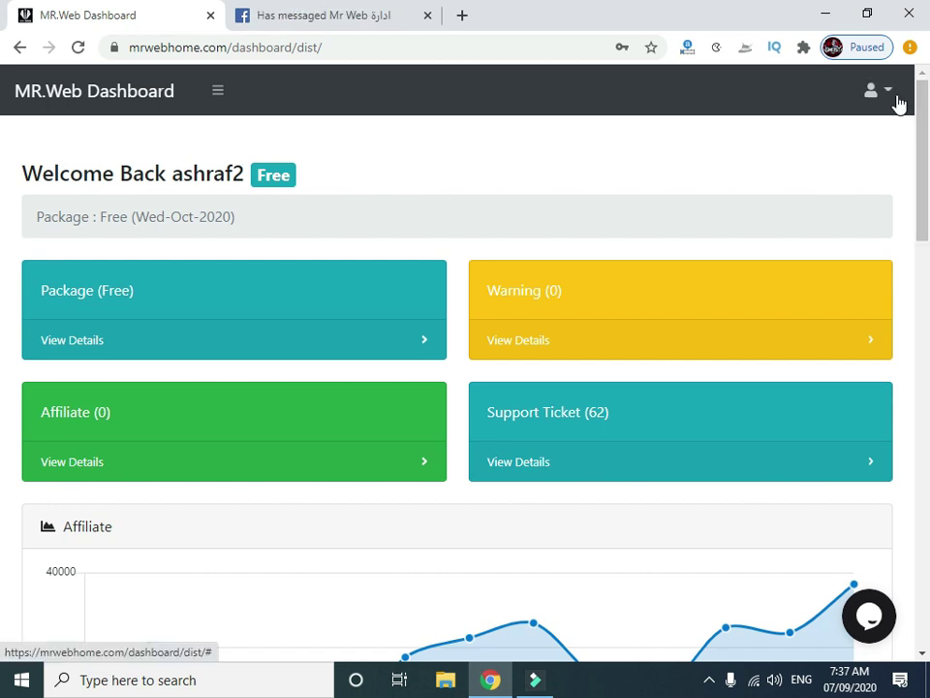
{"action": "left_click", "coordinate": [899, 103]}
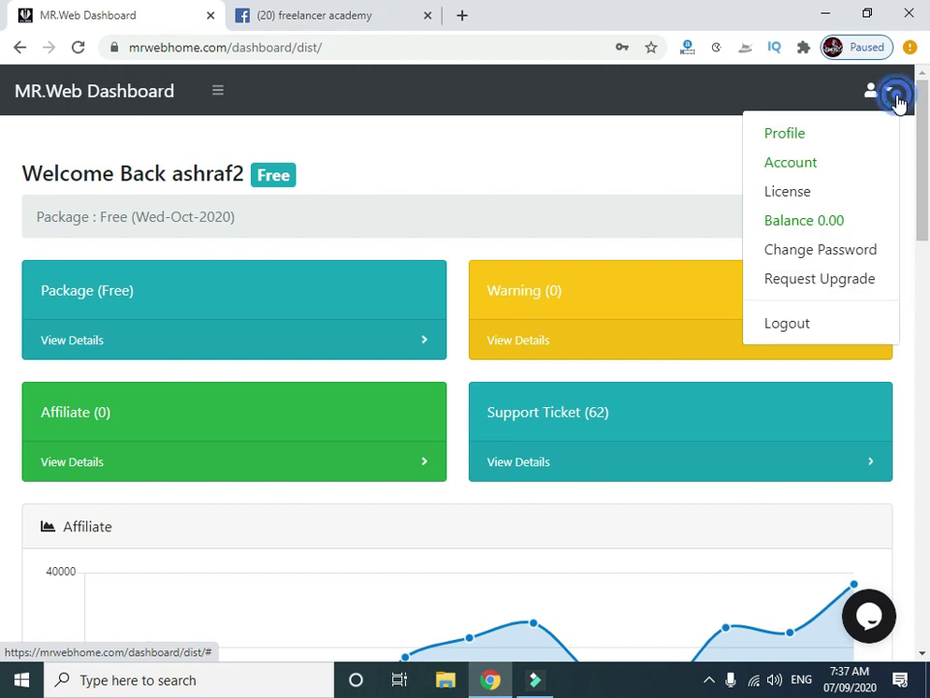
{"action": "left_click", "coordinate": [796, 143]}
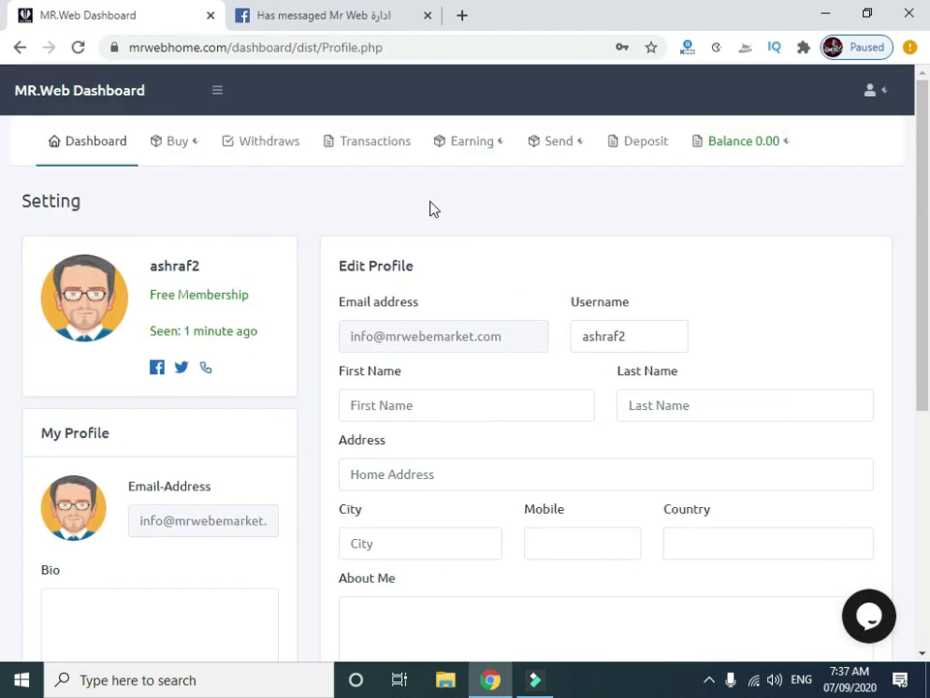
Review the Edit Profile form, then switch to the Account statement page.
{"action": "scroll", "coordinate": [439, 207], "scroll_direction": "down", "scroll_amount": 4}
{"action": "scroll", "coordinate": [439, 208], "scroll_direction": "down", "scroll_amount": 2}
{"action": "scroll", "coordinate": [439, 208], "scroll_direction": "up", "scroll_amount": 5}
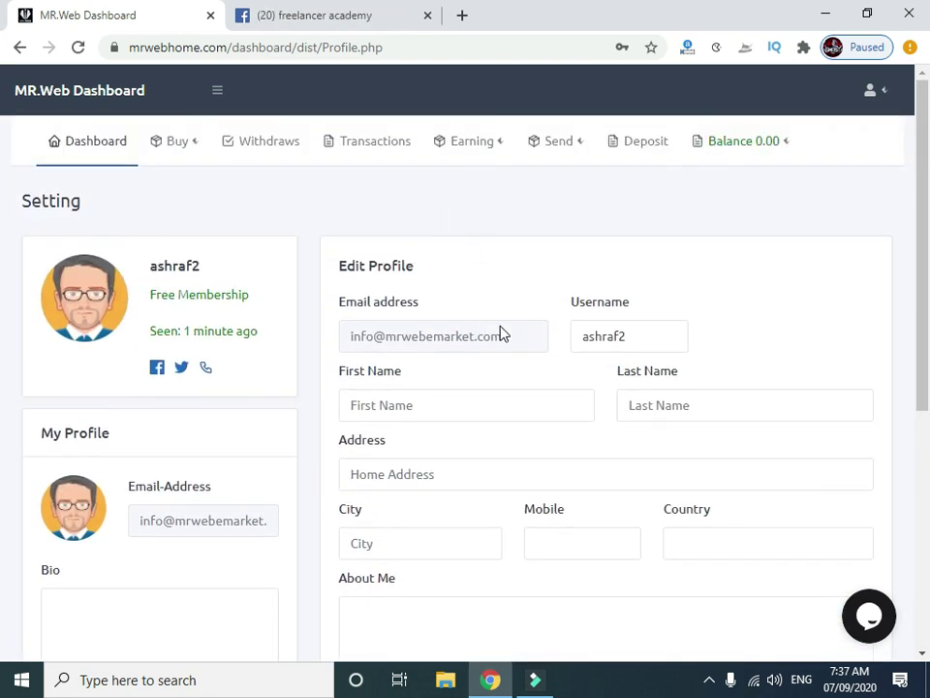
{"action": "scroll", "coordinate": [528, 390], "scroll_direction": "down", "scroll_amount": 1}
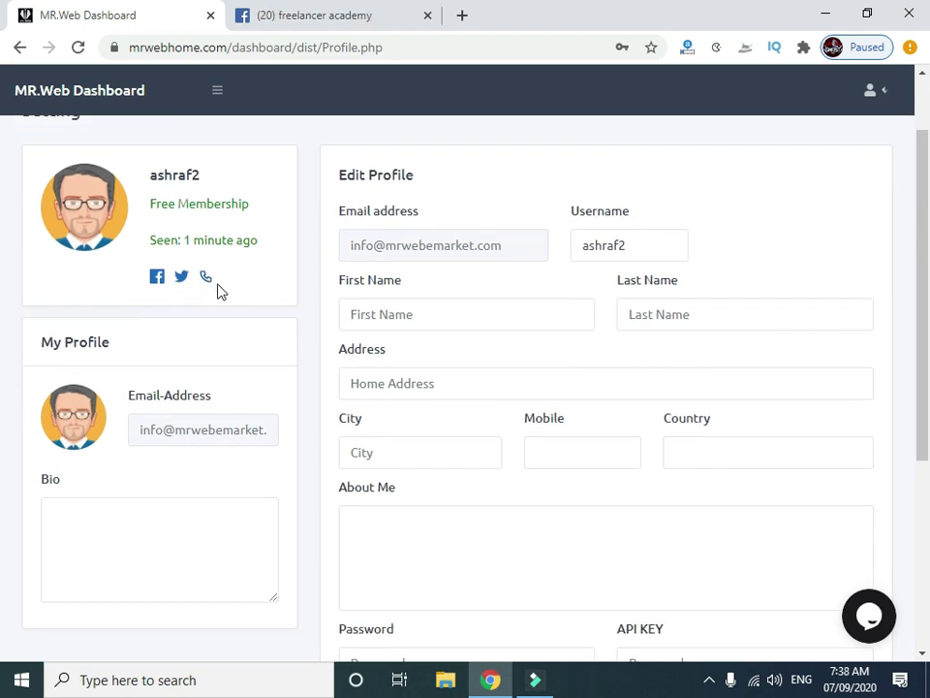
{"action": "scroll", "coordinate": [290, 293], "scroll_direction": "down", "scroll_amount": 1}
{"action": "scroll", "coordinate": [299, 294], "scroll_direction": "down", "scroll_amount": 3}
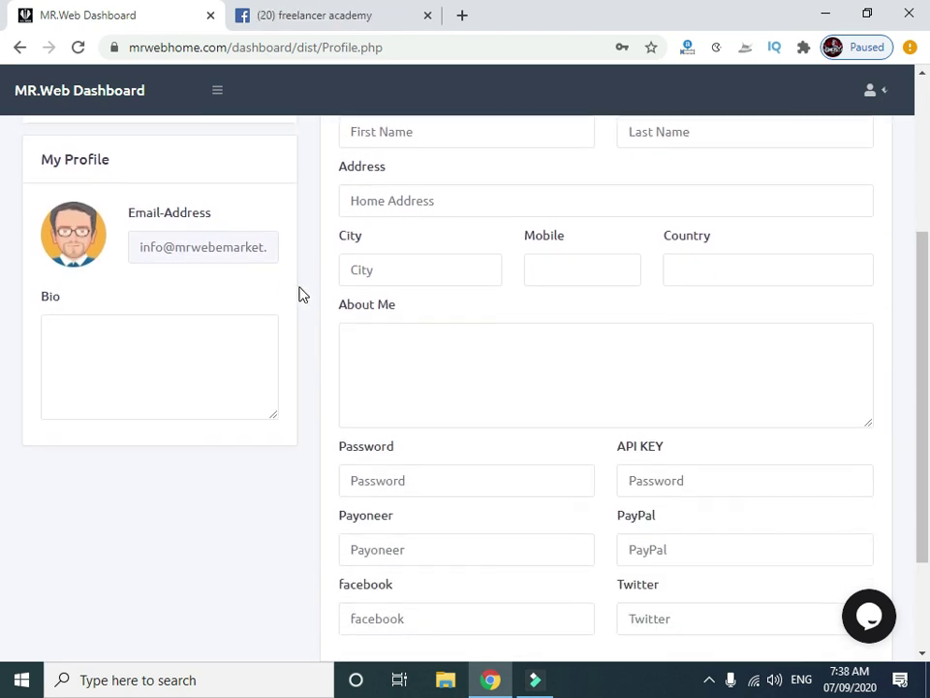
{"action": "scroll", "coordinate": [448, 298], "scroll_direction": "up", "scroll_amount": 5}
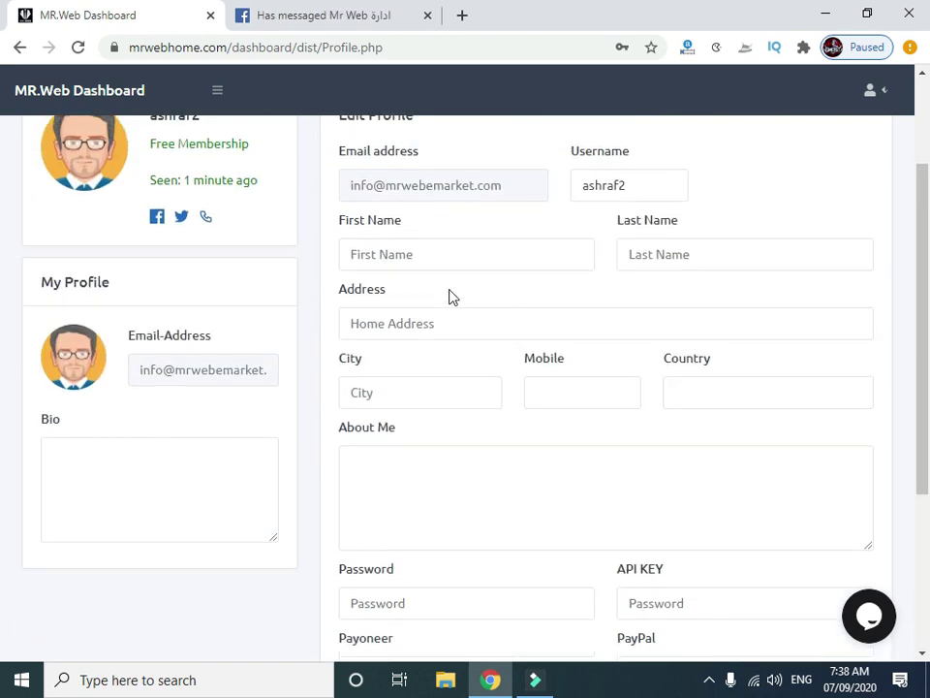
{"action": "left_click", "coordinate": [890, 101]}
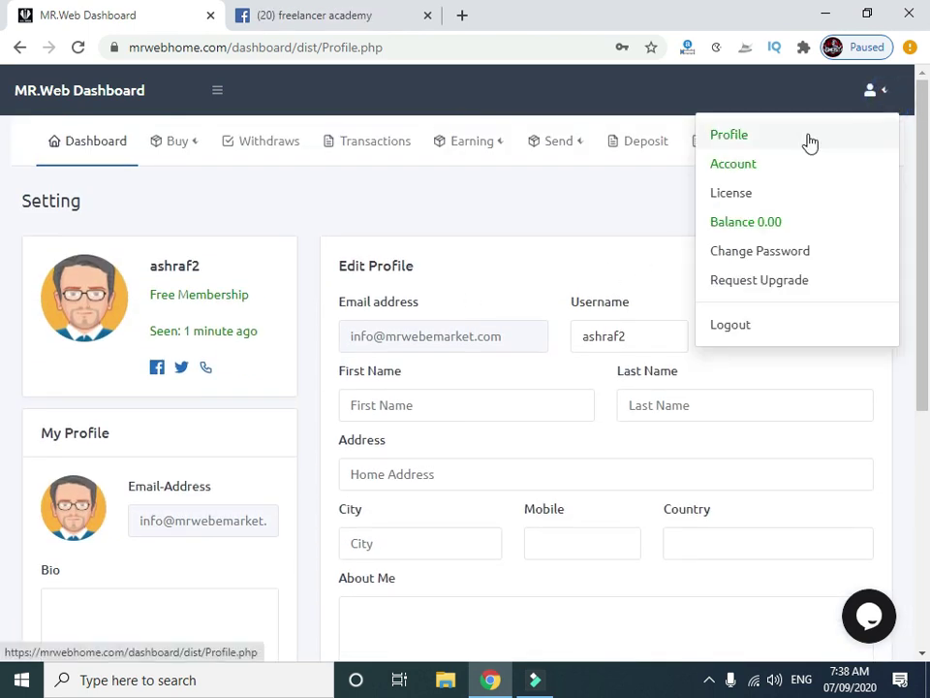
{"action": "left_click", "coordinate": [740, 169]}
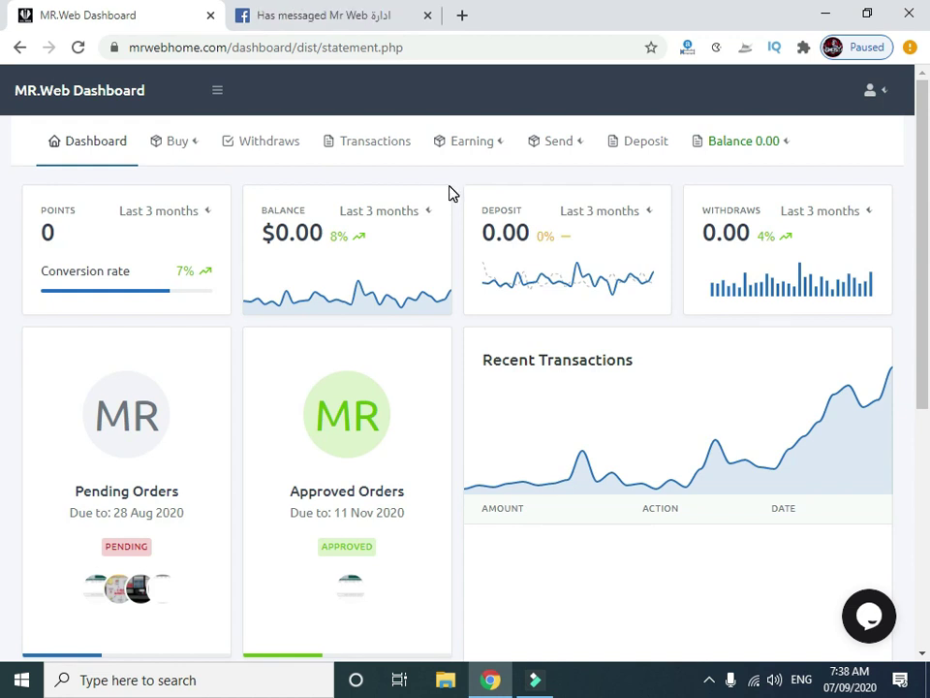
{"action": "scroll", "coordinate": [448, 193], "scroll_direction": "down", "scroll_amount": 3}
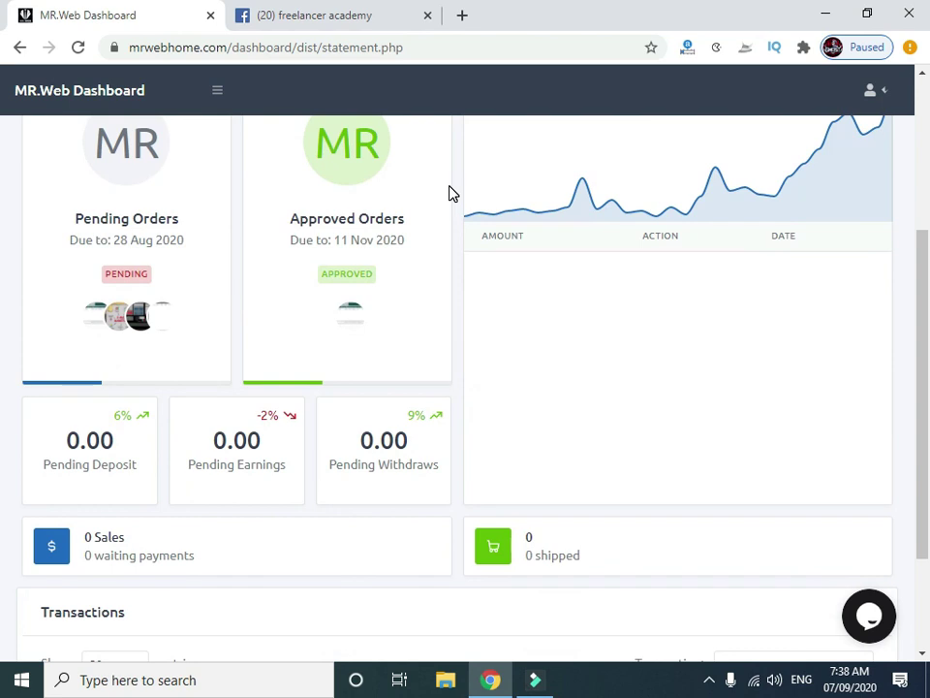
{"action": "scroll", "coordinate": [449, 193], "scroll_direction": "down", "scroll_amount": 2}
{"action": "scroll", "coordinate": [449, 193], "scroll_direction": "up", "scroll_amount": 5}
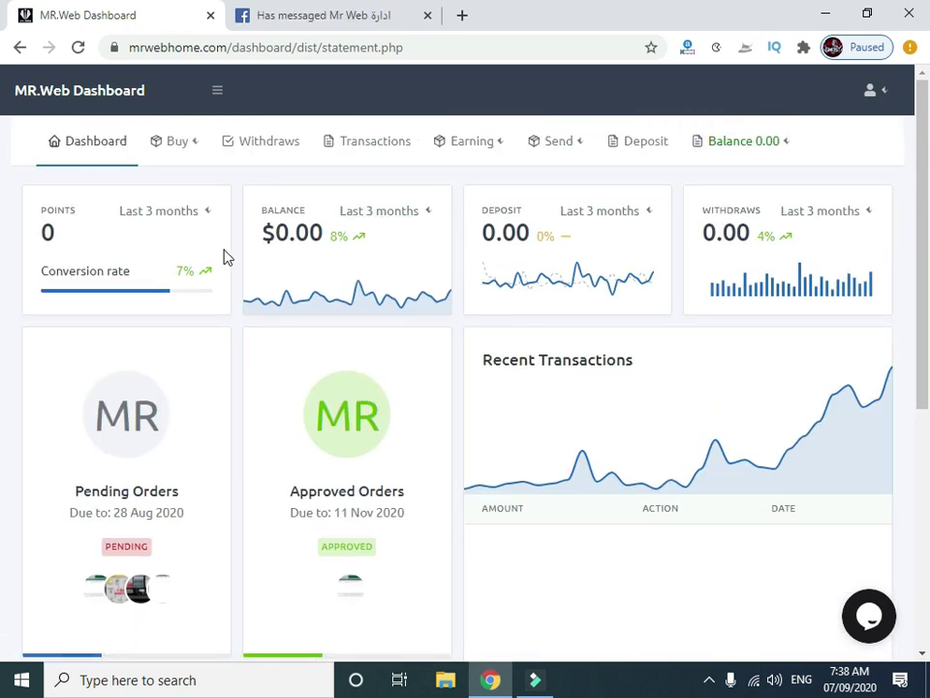
{"action": "left_click", "coordinate": [79, 209]}
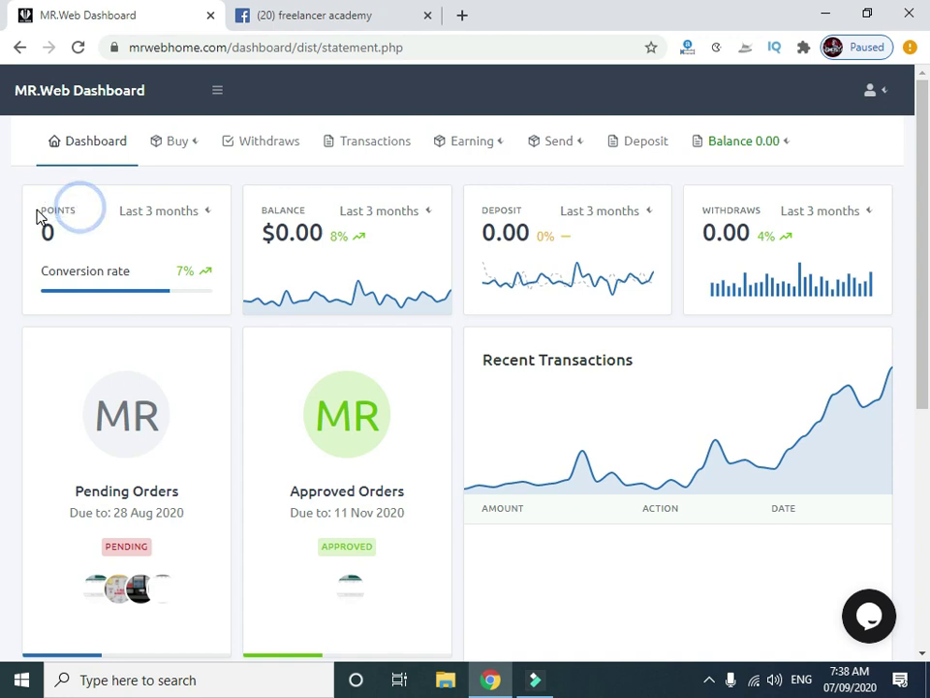
{"action": "double_click", "coordinate": [56, 238]}
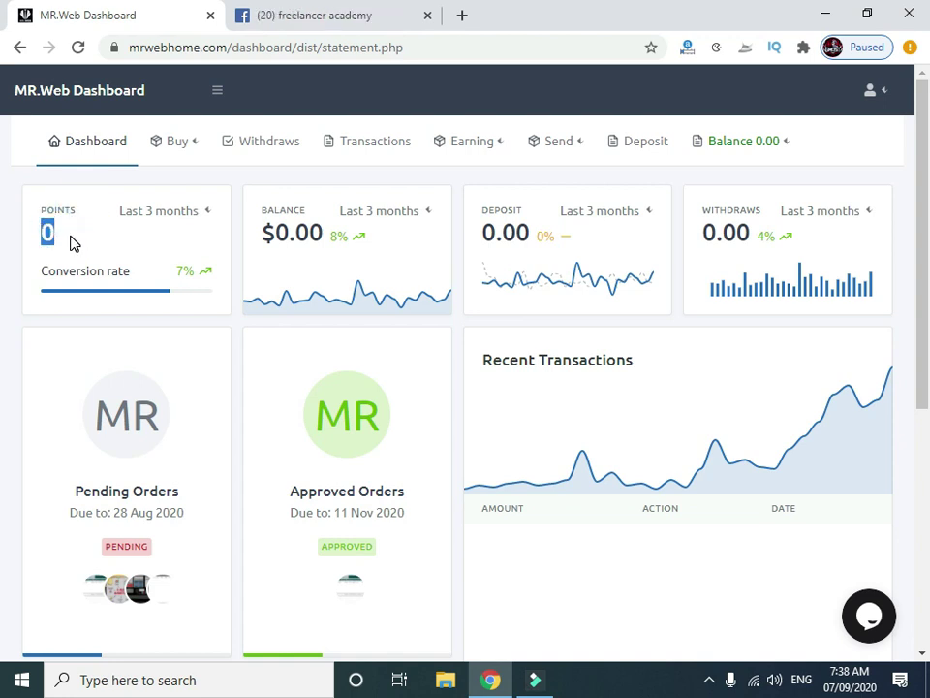
{"action": "left_click", "coordinate": [62, 232]}
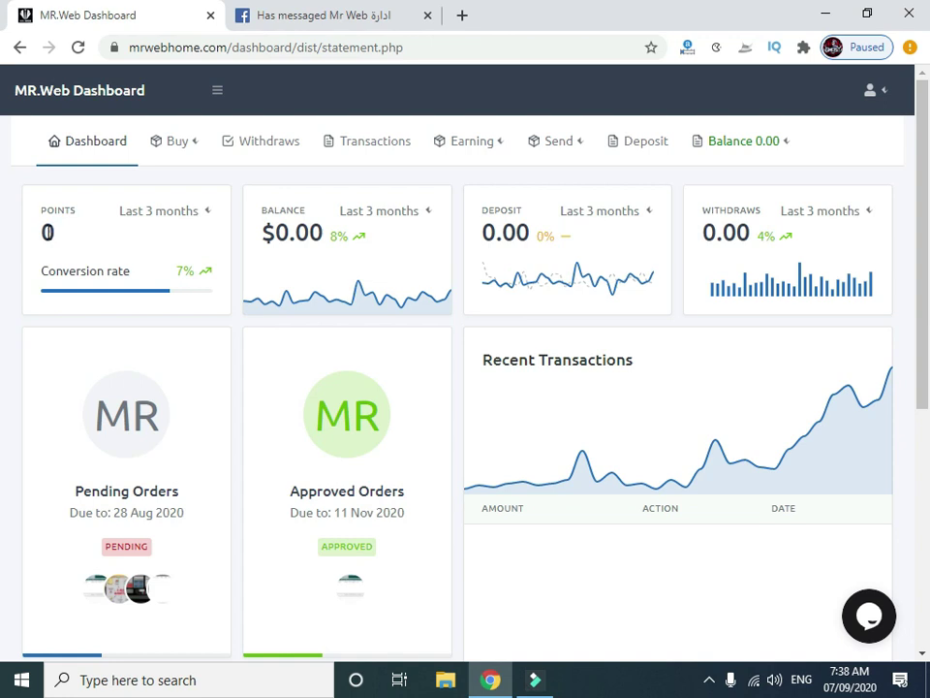
{"action": "double_click", "coordinate": [49, 233]}
{"action": "left_click", "coordinate": [167, 236]}
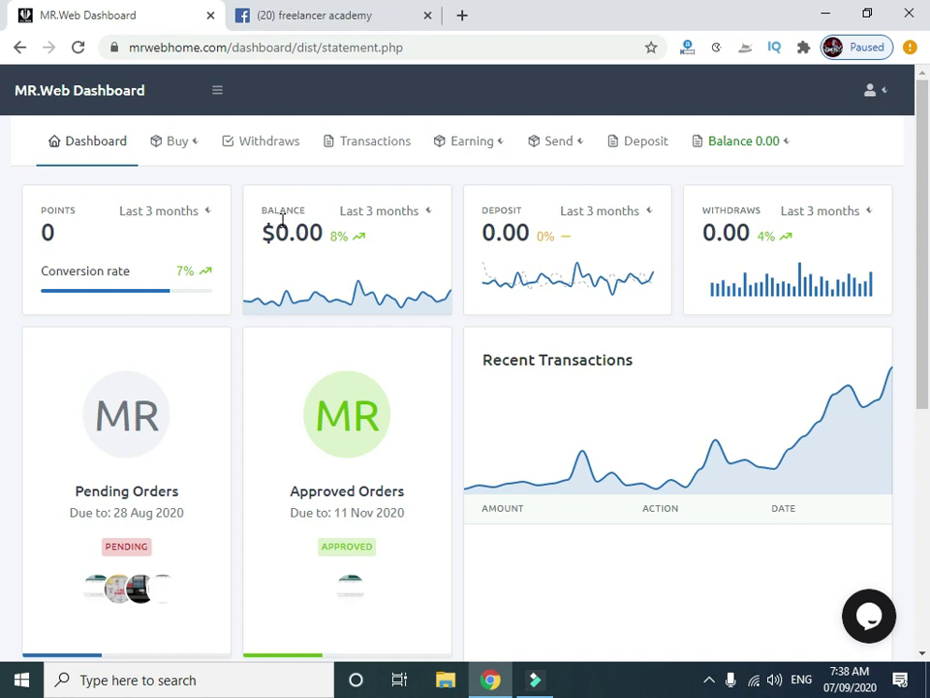
{"action": "mouse_move", "coordinate": [261, 210]}
{"action": "left_mouse_down"}
{"action": "mouse_move", "coordinate": [305, 213]}
{"action": "mouse_move", "coordinate": [312, 232]}
{"action": "mouse_move", "coordinate": [259, 233]}
{"action": "left_mouse_up"}
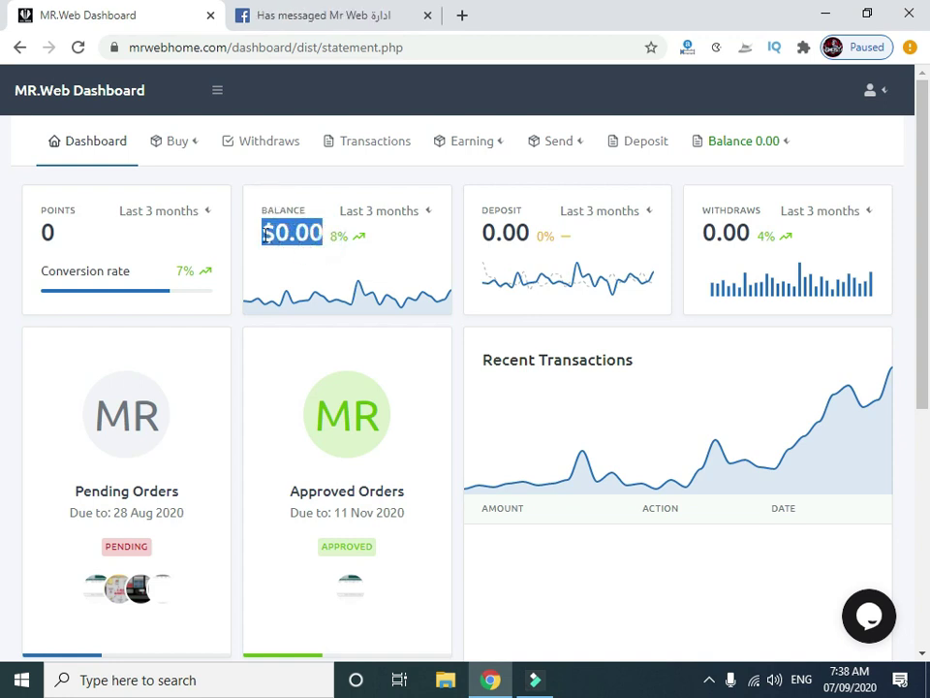
{"action": "left_click", "coordinate": [522, 214]}
{"action": "left_click_drag", "start_coordinate": [762, 210], "coordinate": [703, 209]}
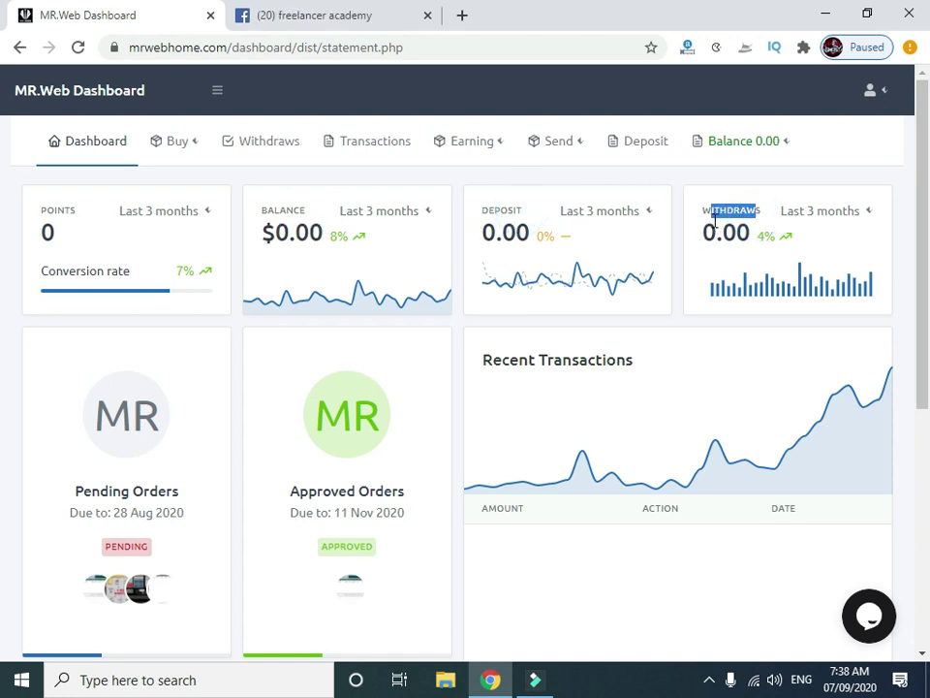
{"action": "left_click", "coordinate": [702, 257]}
Close the Facebook browser tab, leaving only the dashboard statement page.
{"action": "mouse_move", "coordinate": [411, 294]}
{"action": "scroll", "coordinate": [413, 295], "scroll_direction": "down", "scroll_amount": 2}
{"action": "scroll", "coordinate": [413, 293], "scroll_direction": "up", "scroll_amount": 2}
{"action": "scroll", "coordinate": [391, 318], "scroll_direction": "down", "scroll_amount": 5}
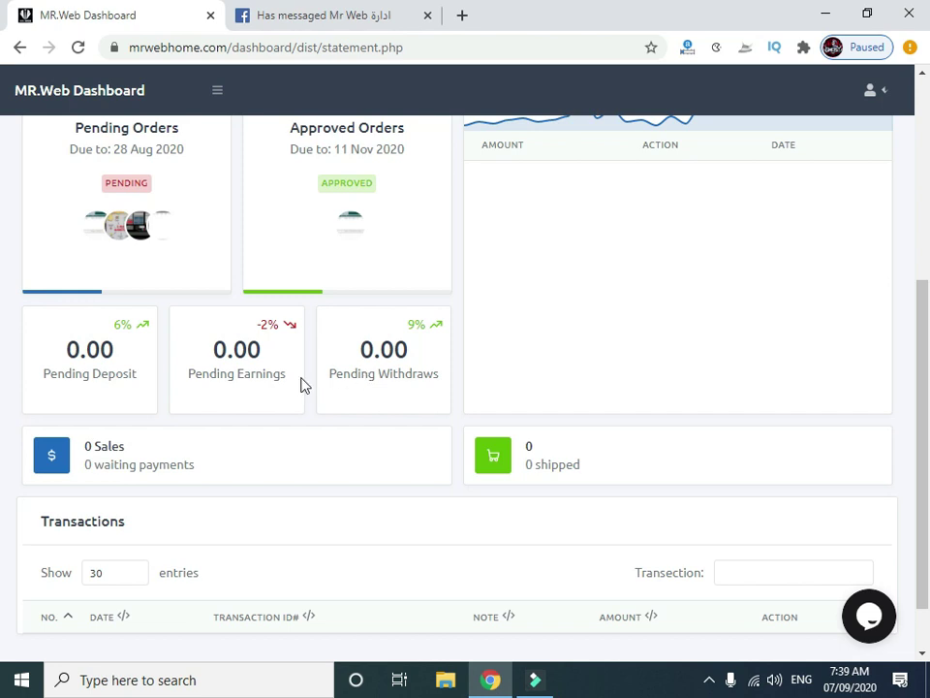
{"action": "scroll", "coordinate": [112, 389], "scroll_direction": "down", "scroll_amount": 1}
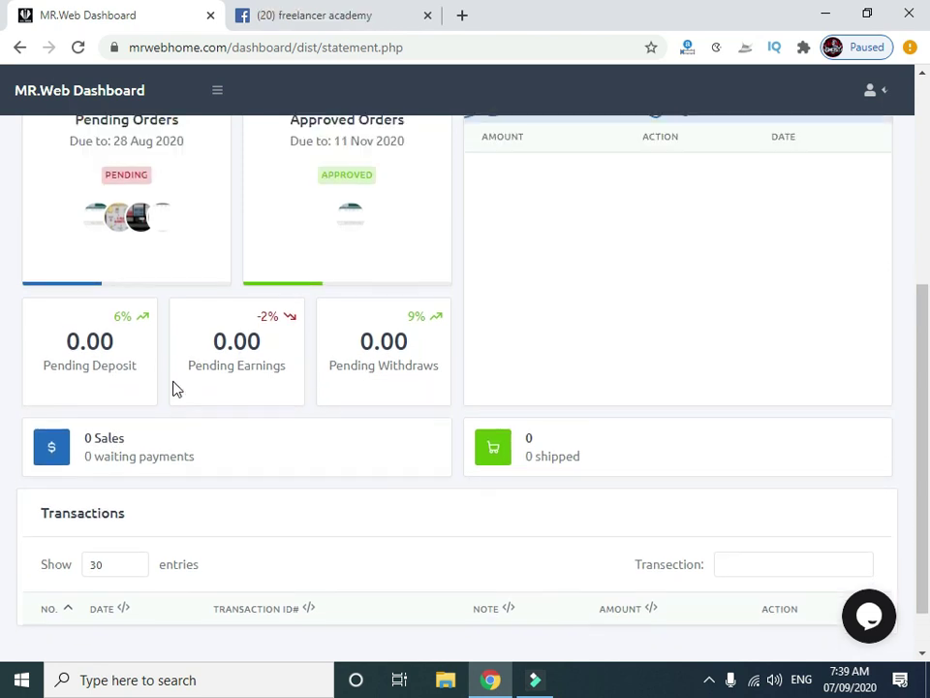
{"action": "scroll", "coordinate": [175, 388], "scroll_direction": "up", "scroll_amount": 5}
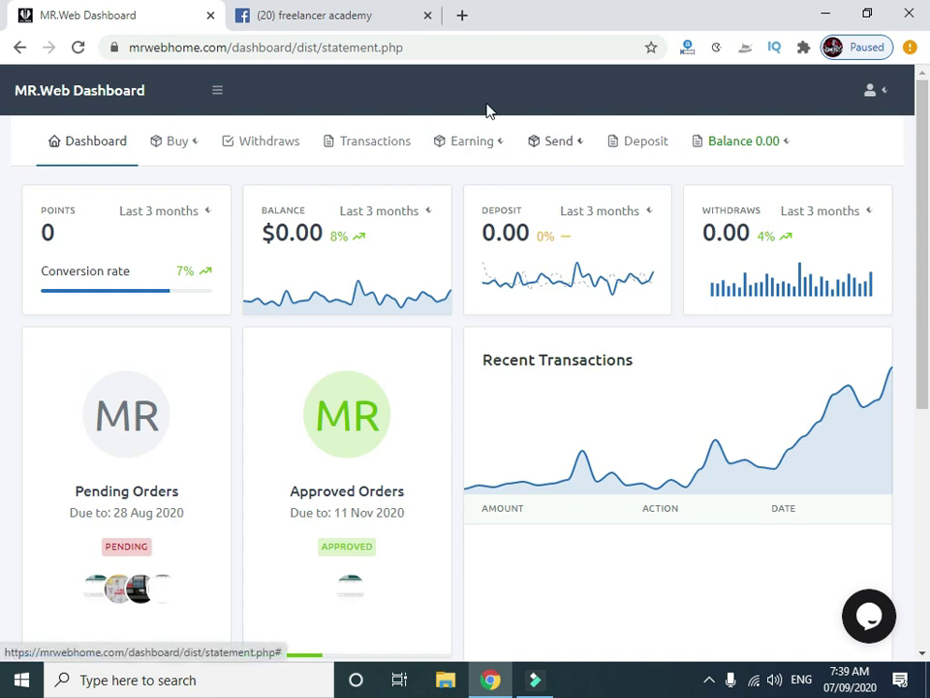
{"action": "left_click", "coordinate": [427, 16]}
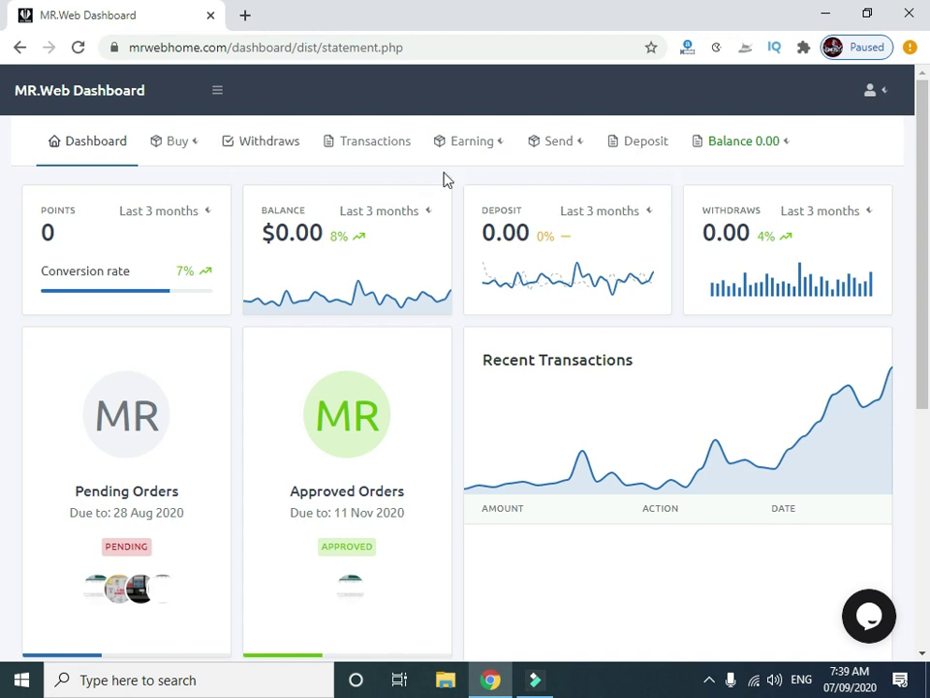
Open the Deposit page and view the Payoneer payment method note.
{"action": "left_click", "coordinate": [642, 153]}
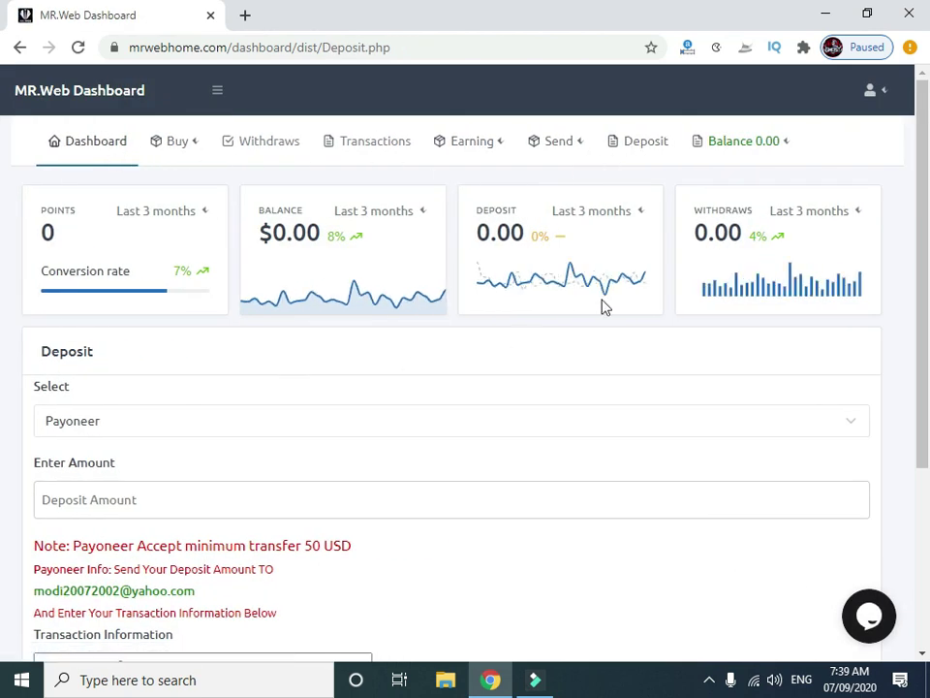
{"action": "scroll", "coordinate": [401, 236], "scroll_direction": "down", "scroll_amount": 2}
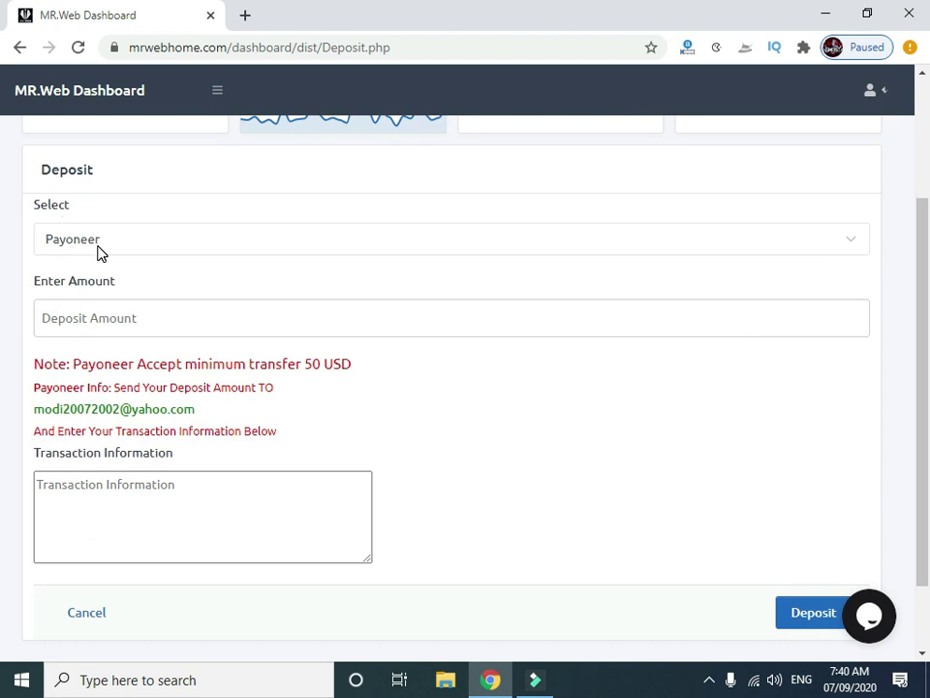
{"action": "left_click", "coordinate": [60, 250]}
{"action": "left_click_drag", "start_coordinate": [53, 359], "coordinate": [322, 430]}
{"action": "left_click", "coordinate": [314, 418]}
Highlight the note's 50 USD minimum transfer and the Payoneer recipient e-mail.
{"action": "left_click_drag", "start_coordinate": [355, 365], "coordinate": [74, 364]}
{"action": "left_click", "coordinate": [163, 369]}
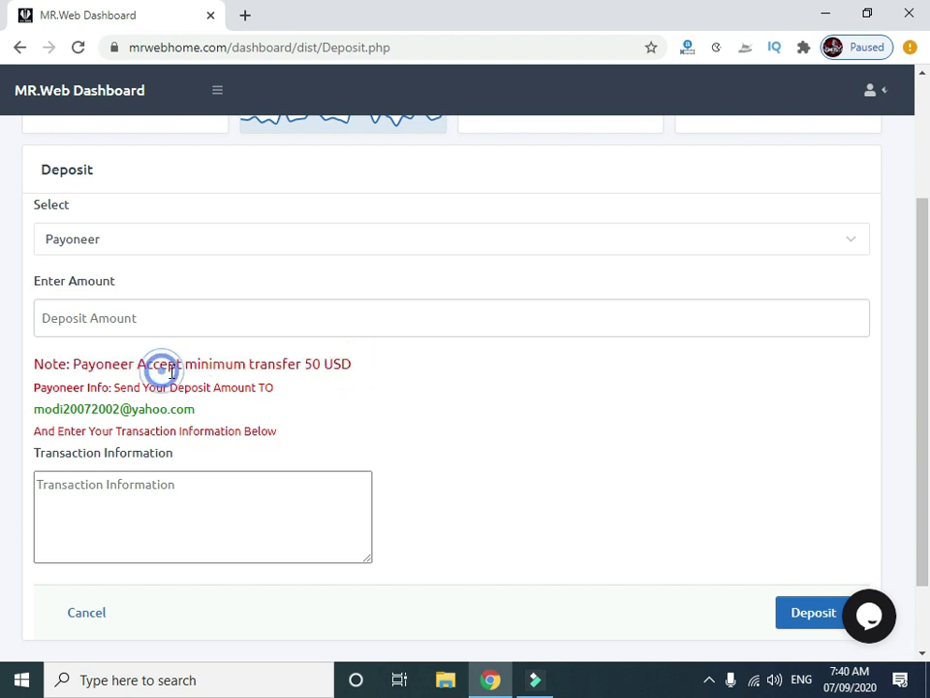
{"action": "left_click_drag", "start_coordinate": [184, 366], "coordinate": [76, 364]}
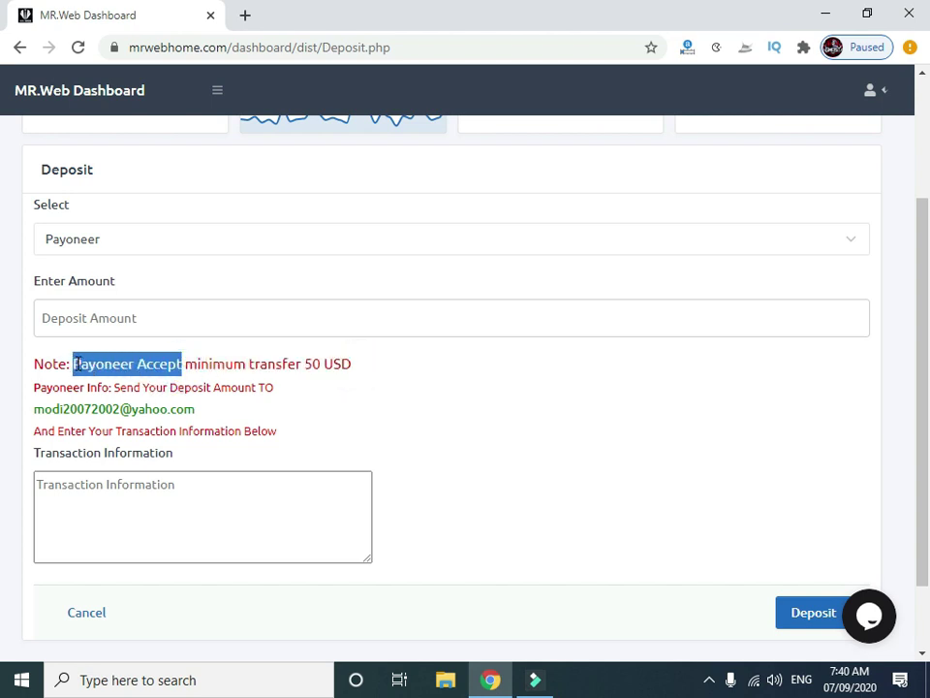
{"action": "left_click_drag", "start_coordinate": [358, 364], "coordinate": [178, 364]}
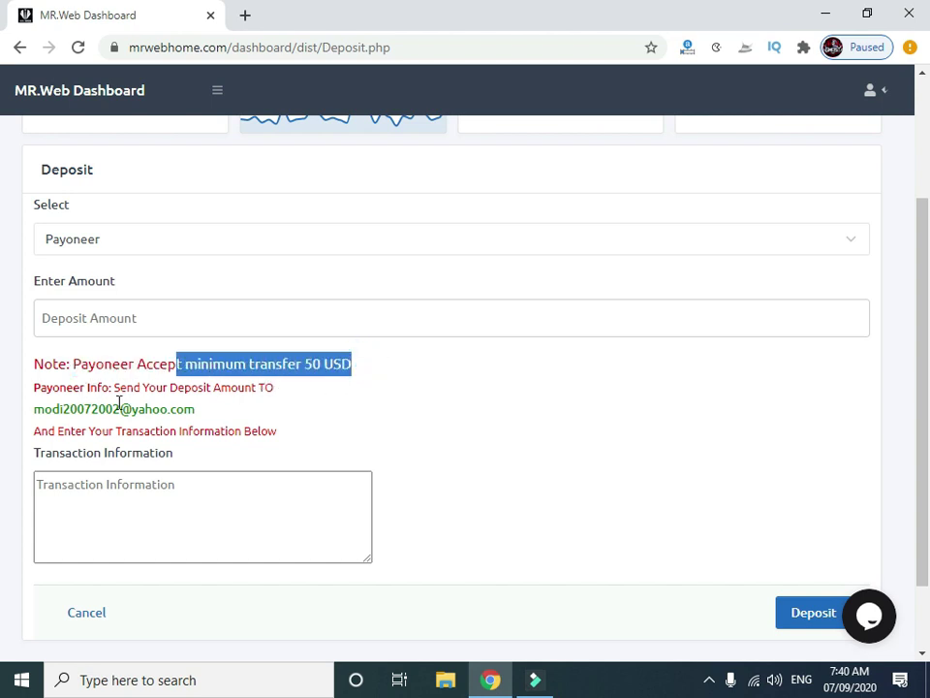
{"action": "left_click_drag", "start_coordinate": [205, 409], "coordinate": [33, 409]}
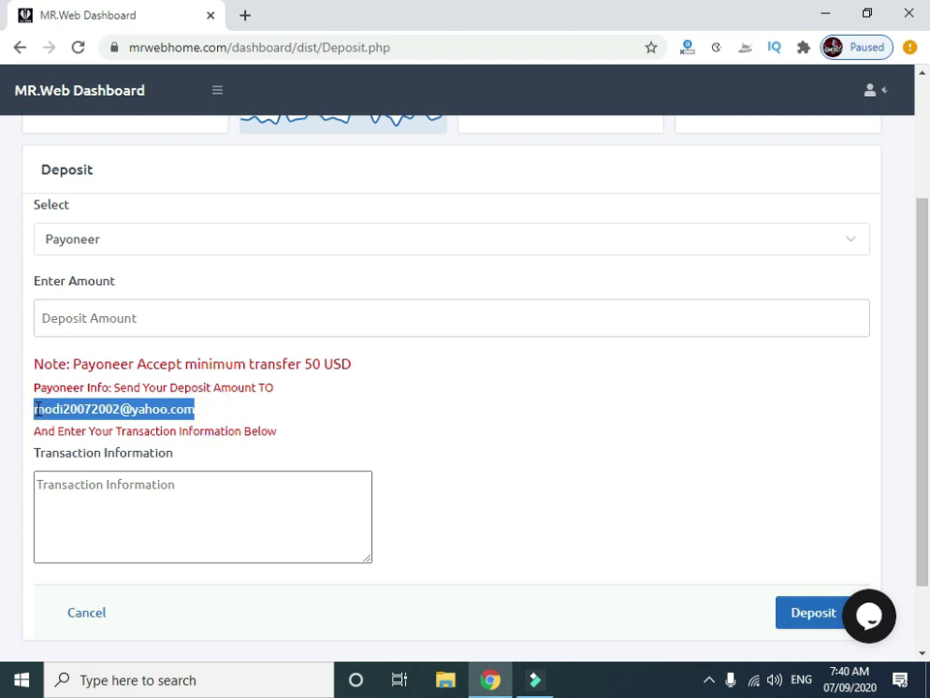
{"action": "left_click", "coordinate": [198, 414]}
Check the empty Transaction Information and Deposit Amount fields.
{"action": "left_click", "coordinate": [127, 488]}
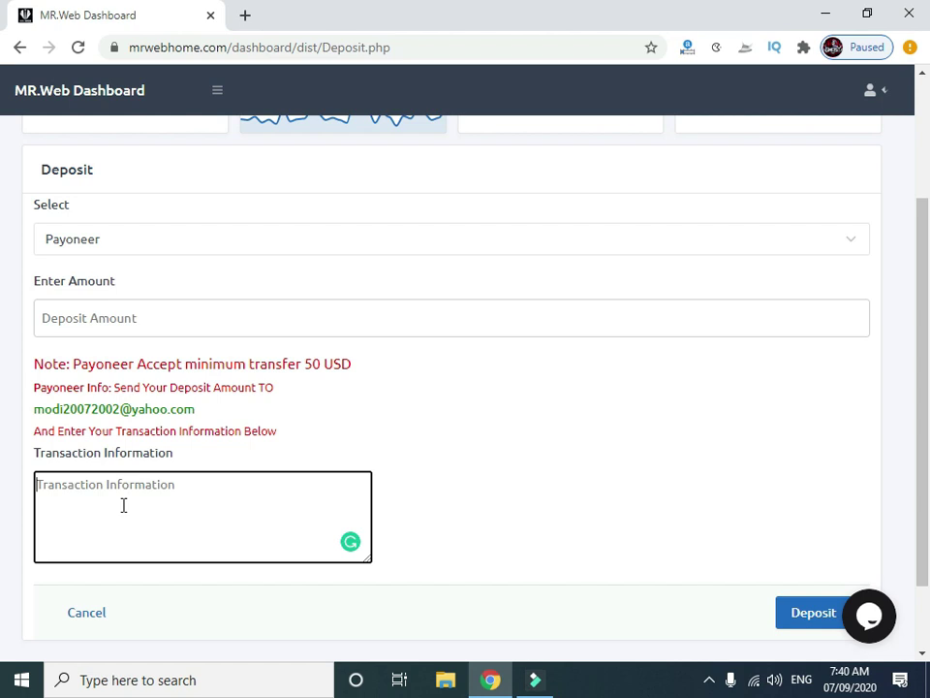
{"action": "left_click", "coordinate": [137, 317]}
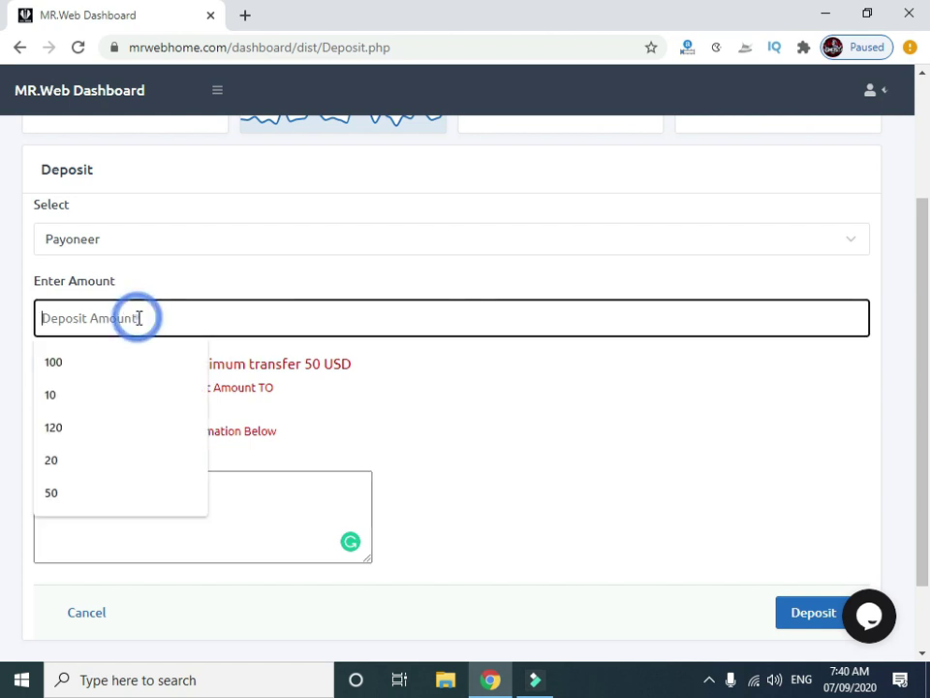
{"action": "left_click", "coordinate": [138, 317]}
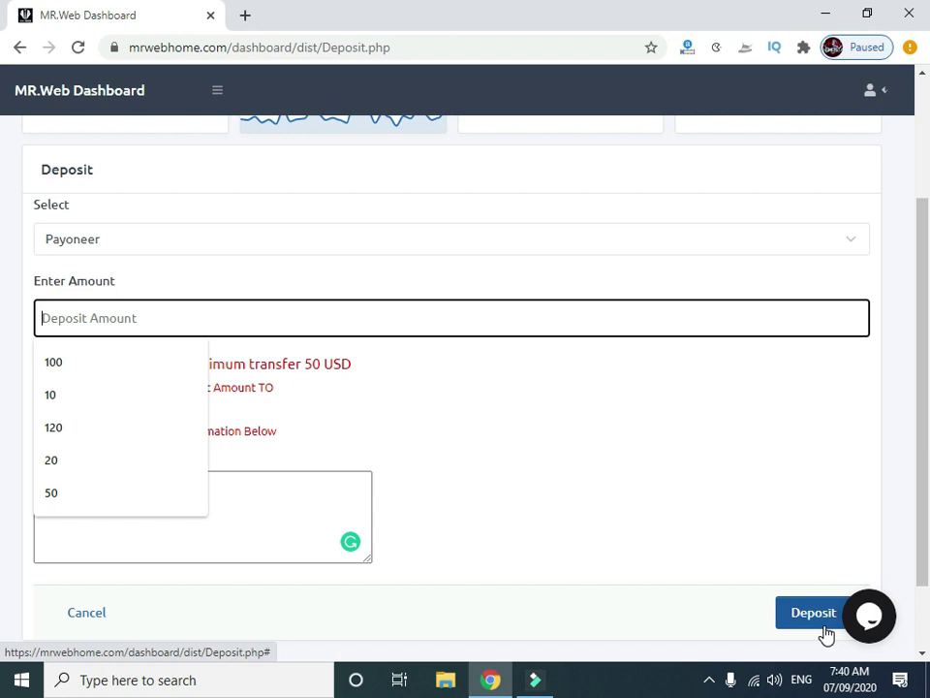
{"action": "left_click", "coordinate": [649, 505]}
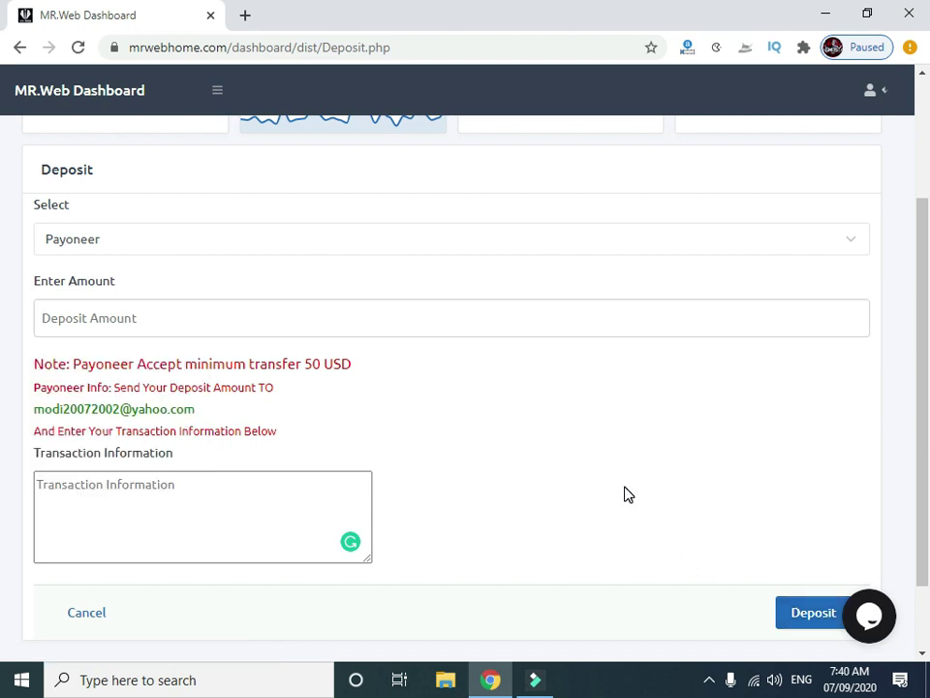
Switch the deposit method to Vodafone Cash and mark its transfer phone number.
{"action": "left_click", "coordinate": [167, 236]}
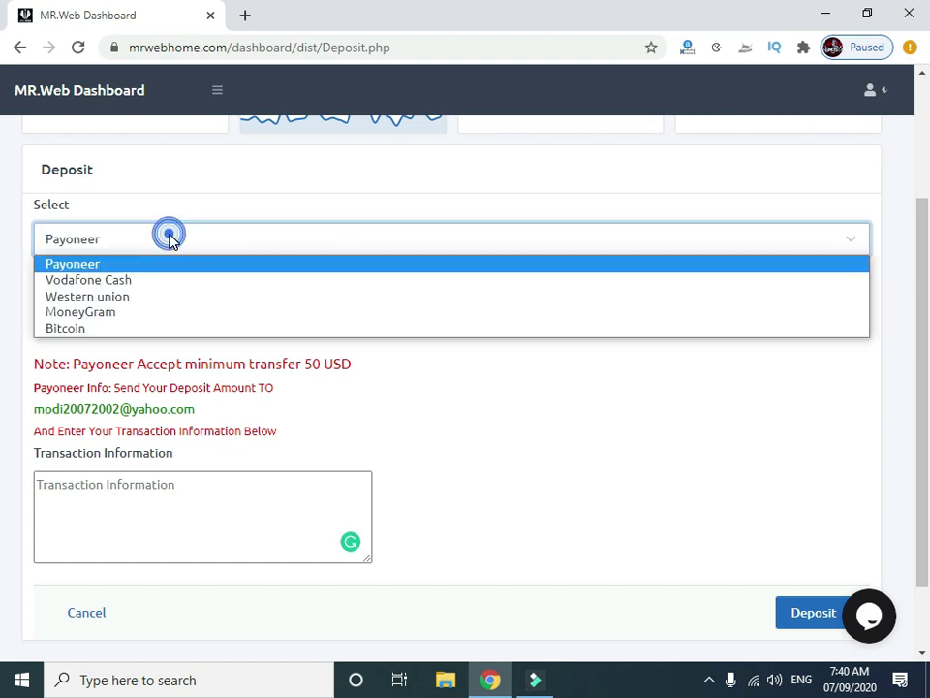
{"action": "left_click", "coordinate": [127, 283]}
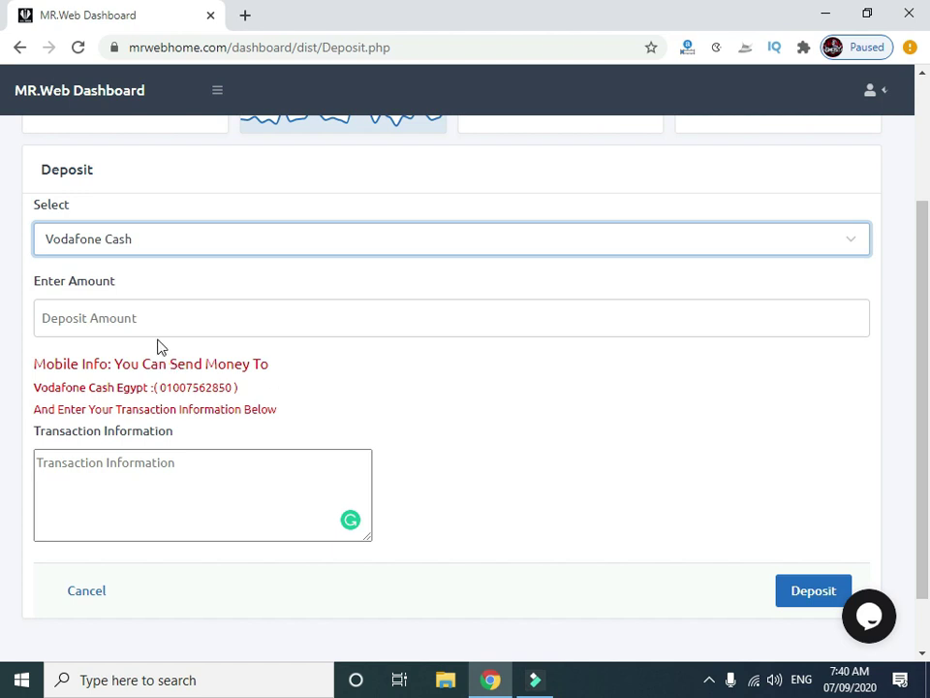
{"action": "left_click", "coordinate": [106, 315]}
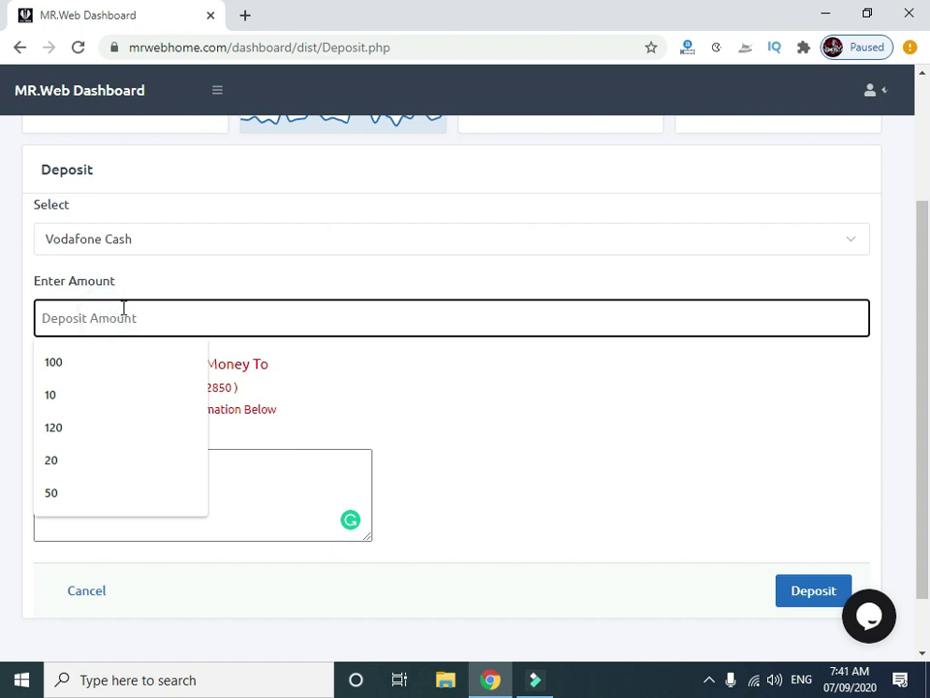
{"action": "left_click", "coordinate": [133, 278]}
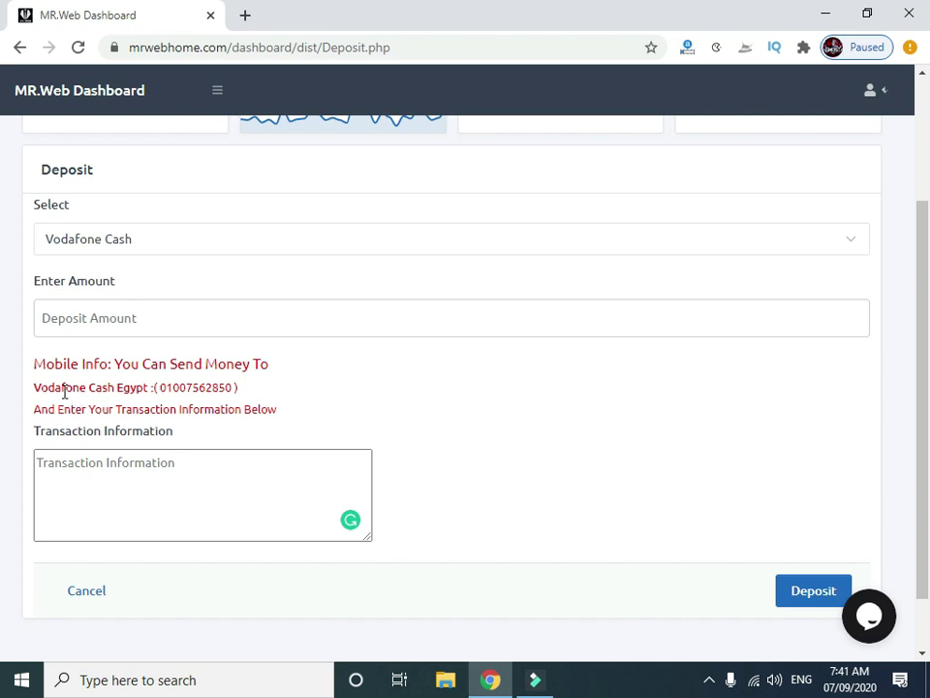
{"action": "left_click_drag", "start_coordinate": [236, 387], "coordinate": [156, 388]}
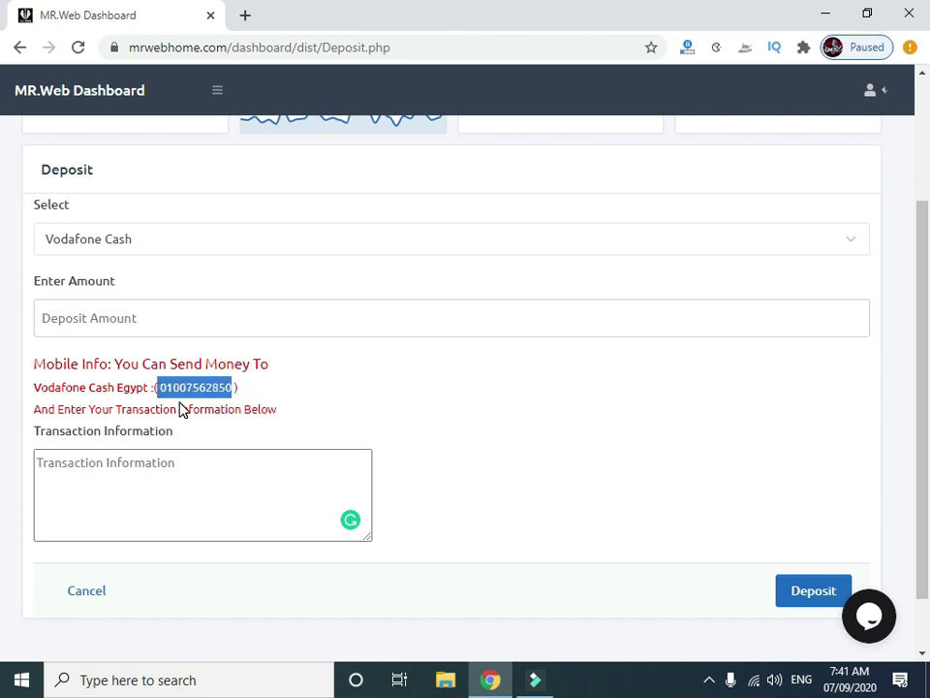
{"action": "left_click", "coordinate": [54, 469]}
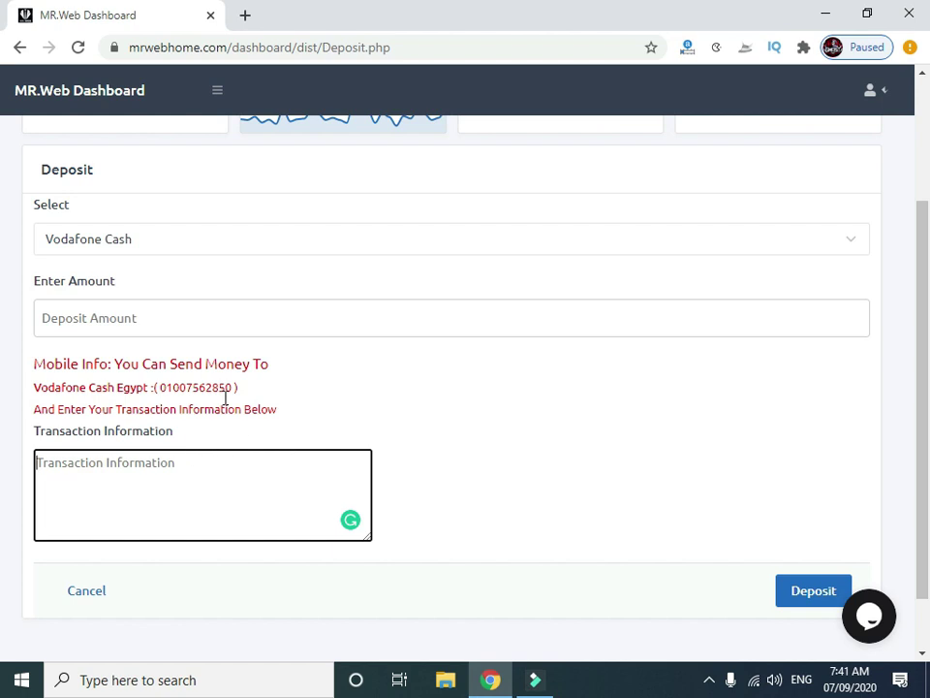
{"action": "left_click", "coordinate": [175, 245]}
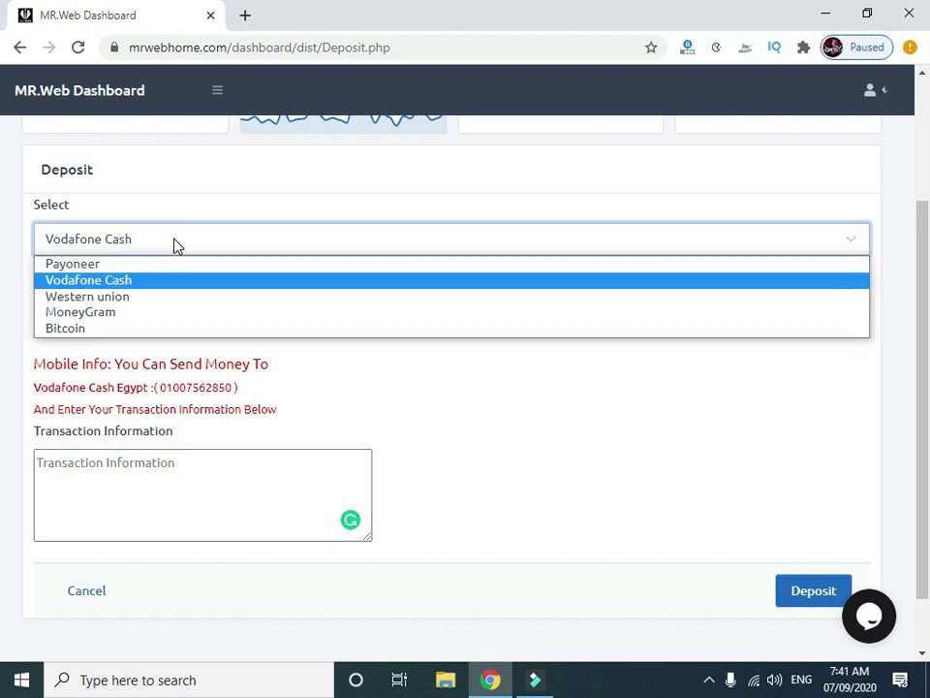
Select Western union and mark its 100 USD minimum, 20 USD fee and recipient line.
{"action": "left_click", "coordinate": [97, 296]}
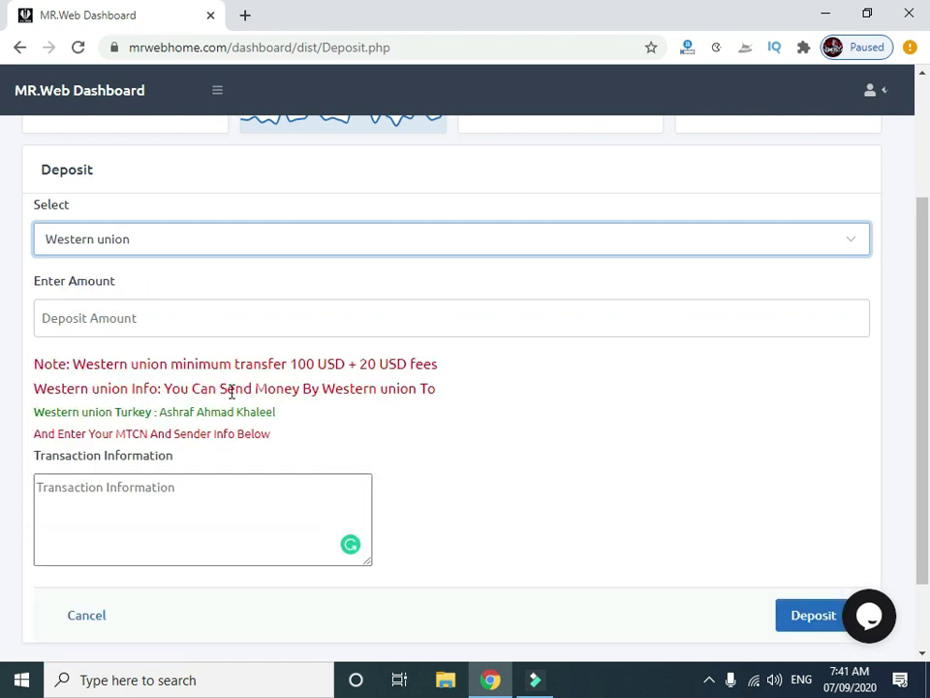
{"action": "left_click_drag", "start_coordinate": [316, 366], "coordinate": [291, 367]}
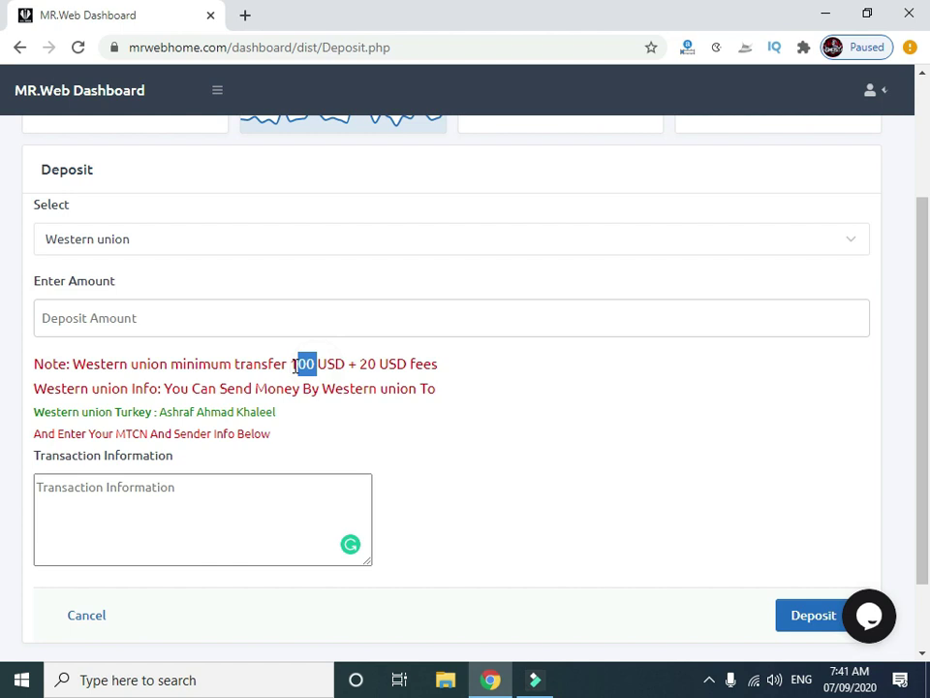
{"action": "double_click", "coordinate": [367, 365]}
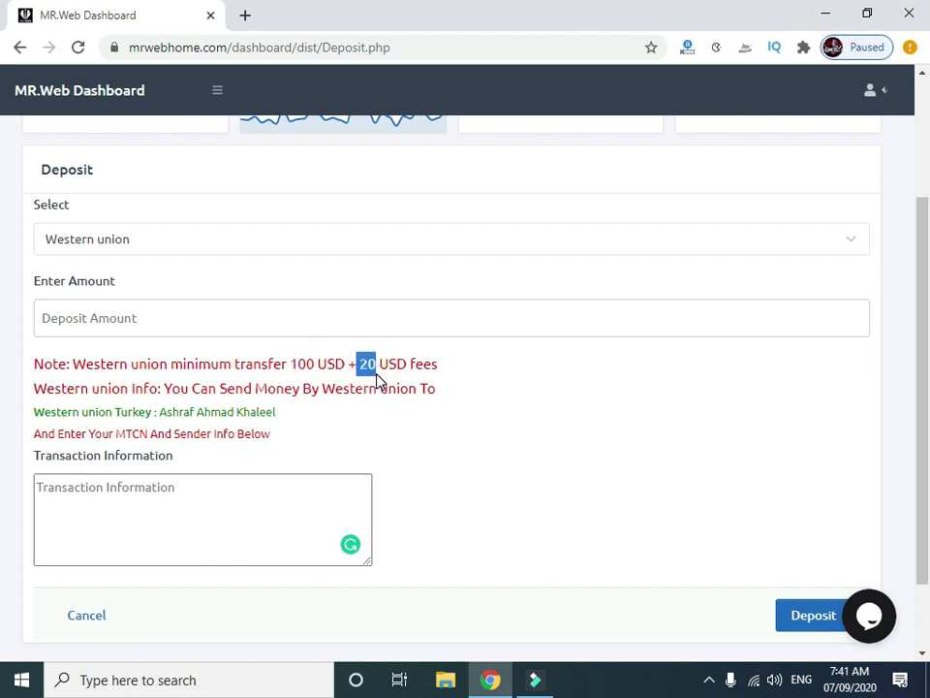
{"action": "left_click", "coordinate": [110, 388]}
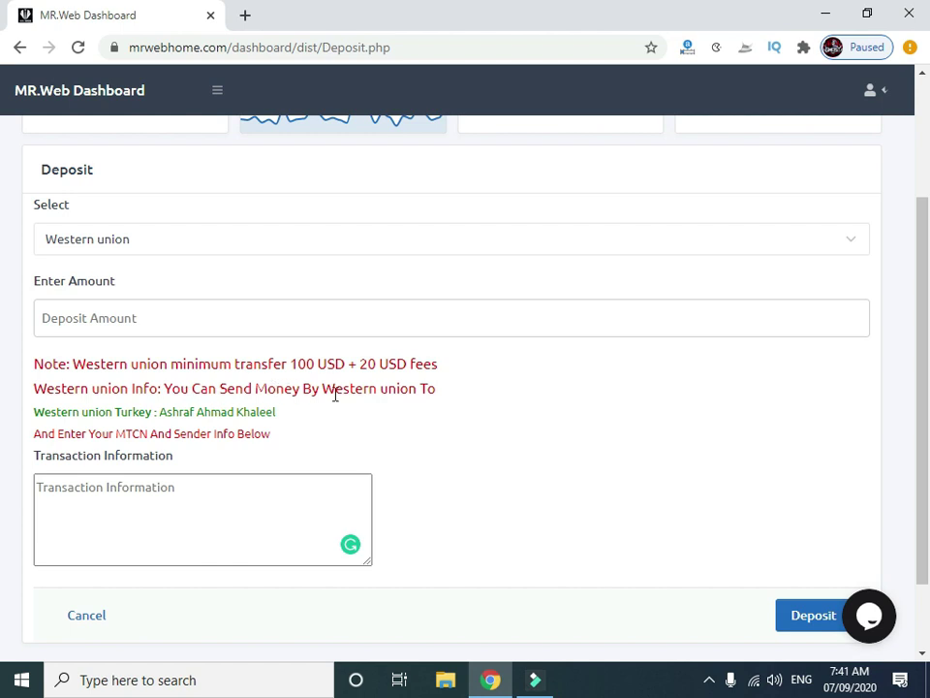
{"action": "double_click", "coordinate": [145, 412]}
{"action": "left_click_drag", "start_coordinate": [274, 412], "coordinate": [194, 415]}
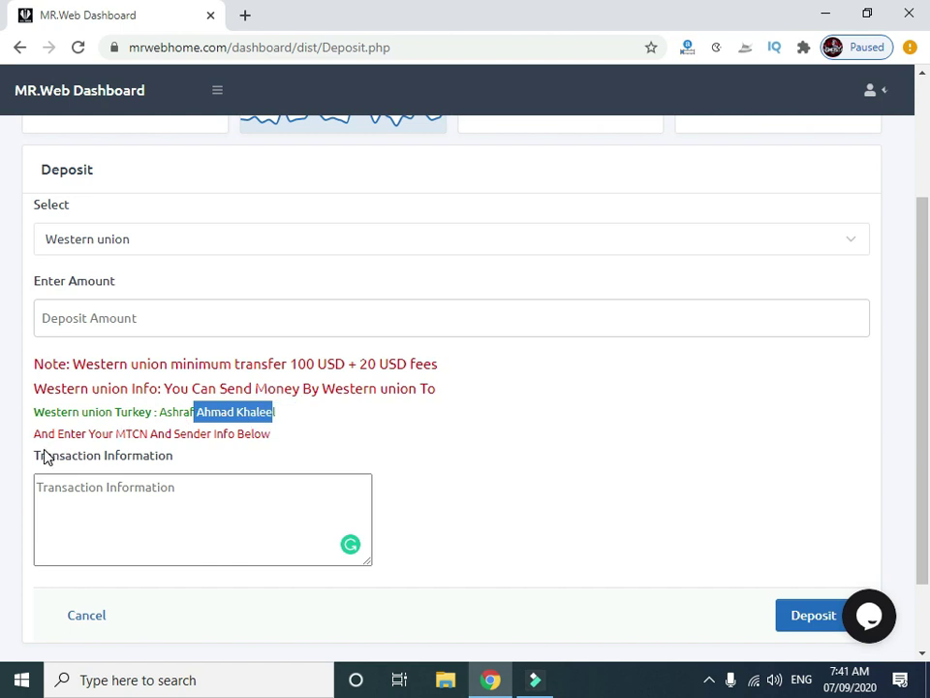
{"action": "left_click", "coordinate": [60, 487]}
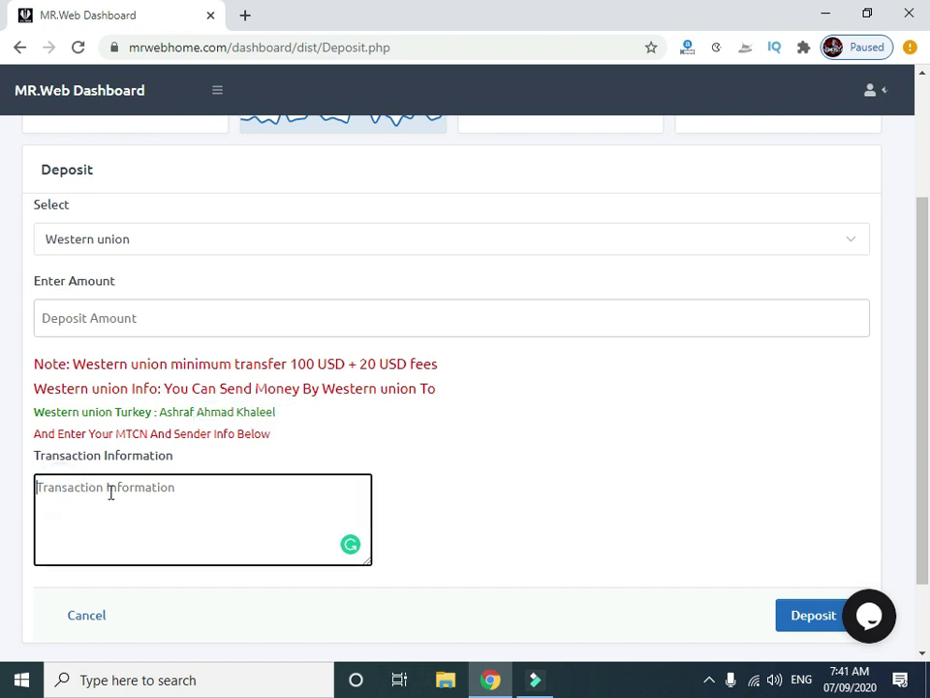
{"action": "left_click", "coordinate": [168, 495]}
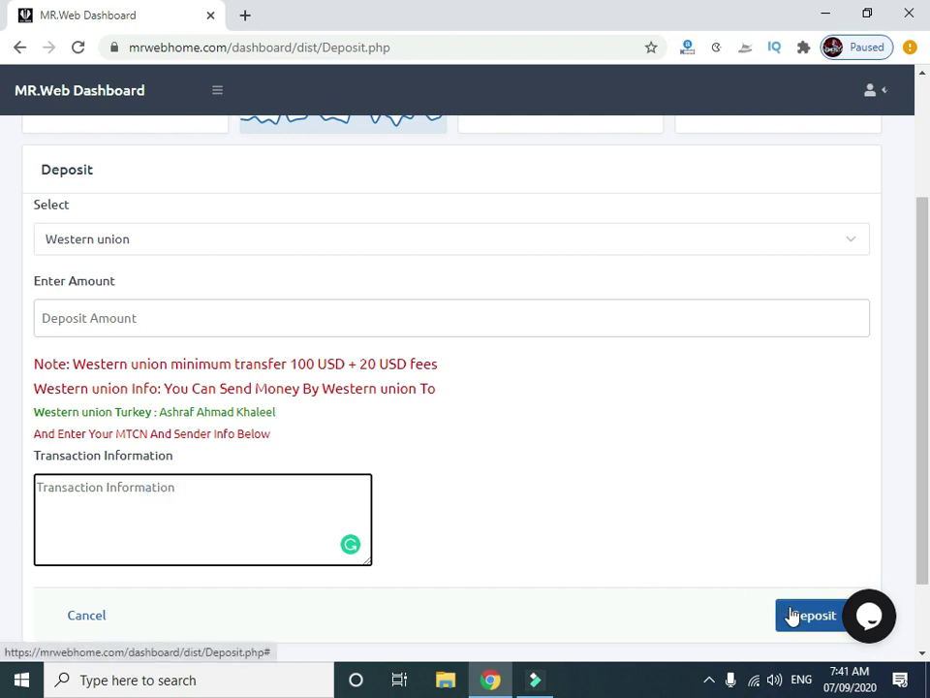
{"action": "left_click", "coordinate": [259, 252]}
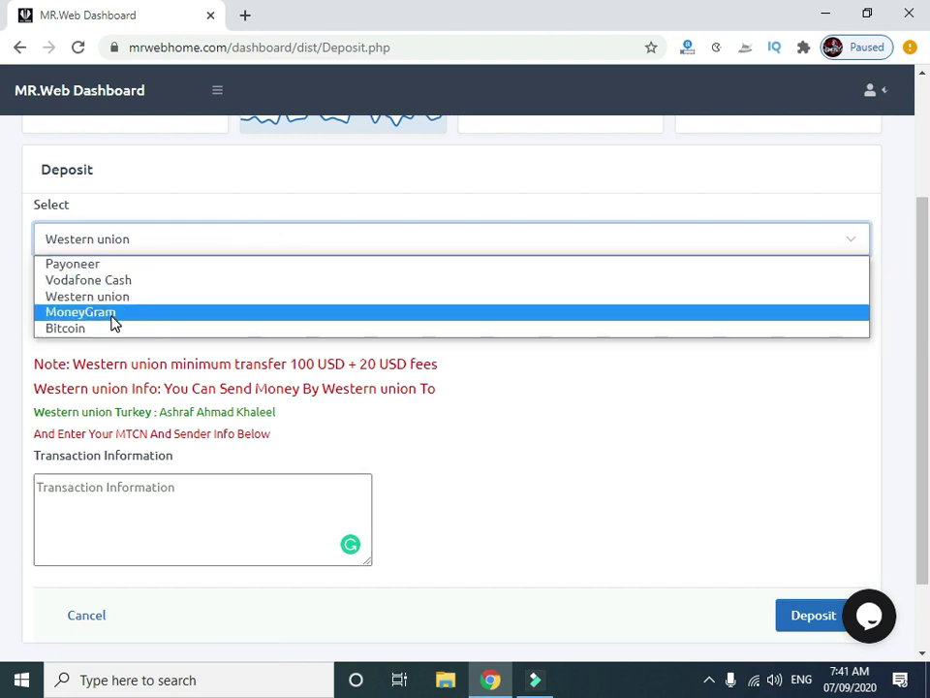
Select MoneyGram as the deposit method and mark its 100 USD minimum.
{"action": "left_click", "coordinate": [109, 312]}
{"action": "double_click", "coordinate": [287, 363]}
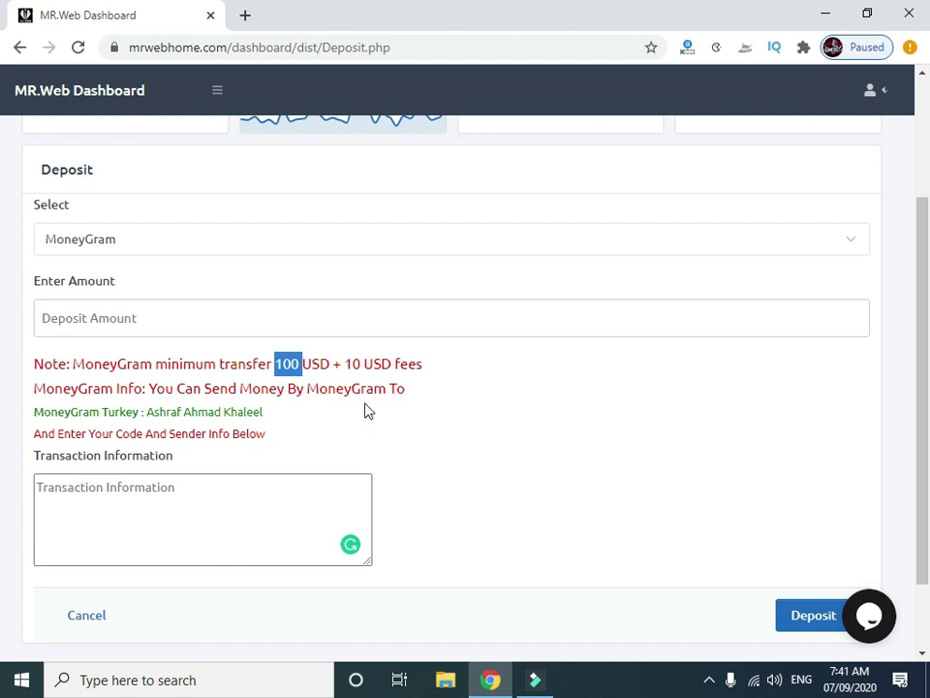
{"action": "left_click", "coordinate": [178, 249]}
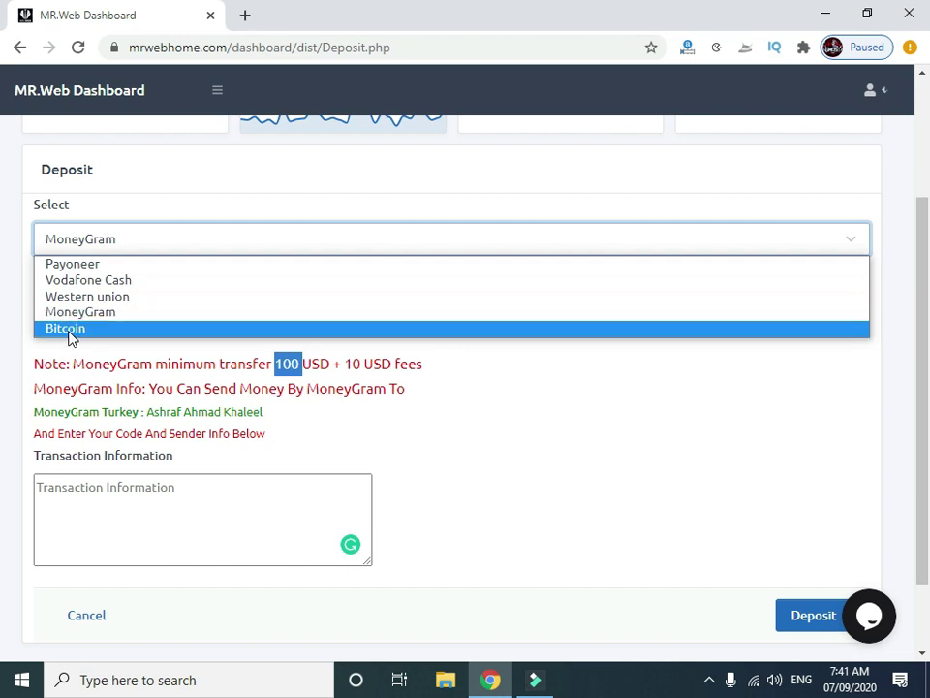
{"action": "left_click", "coordinate": [298, 492]}
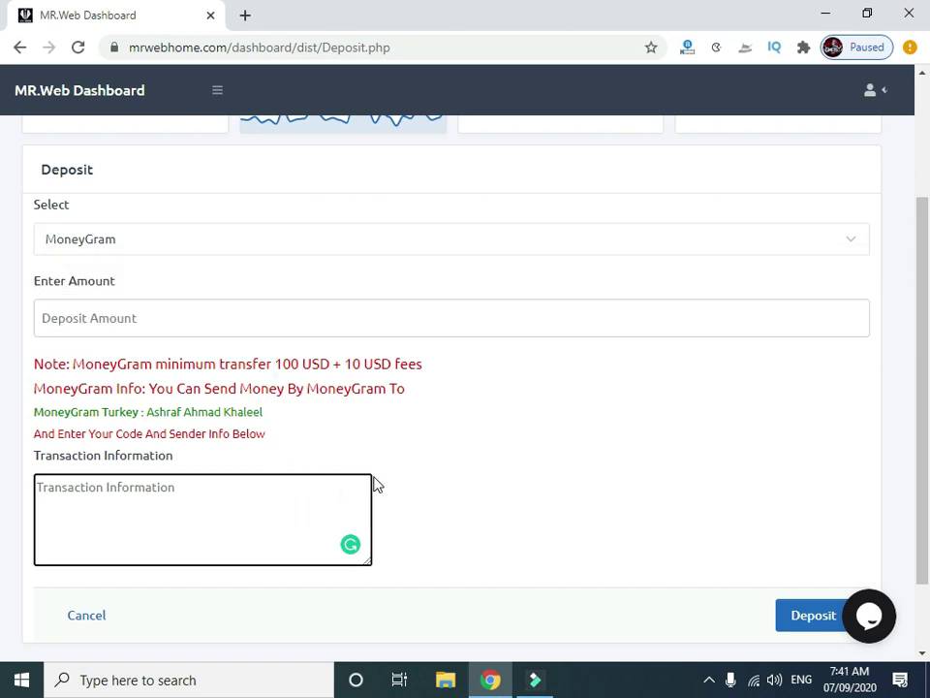
{"action": "scroll", "coordinate": [377, 480], "scroll_direction": "up", "scroll_amount": 1}
{"action": "scroll", "coordinate": [378, 472], "scroll_direction": "down", "scroll_amount": 2}
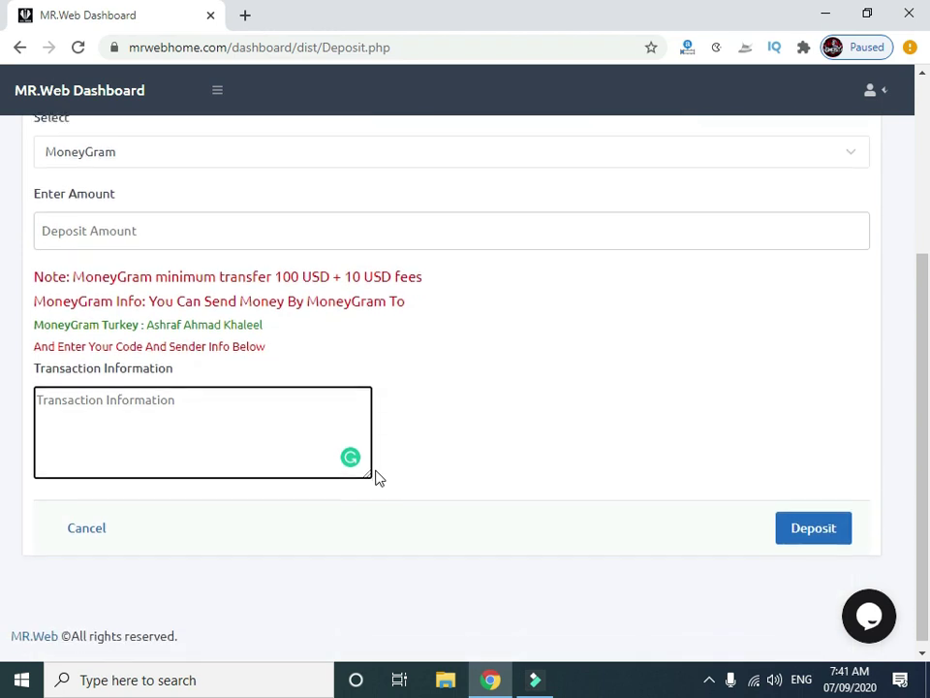
{"action": "scroll", "coordinate": [400, 442], "scroll_direction": "up", "scroll_amount": 1}
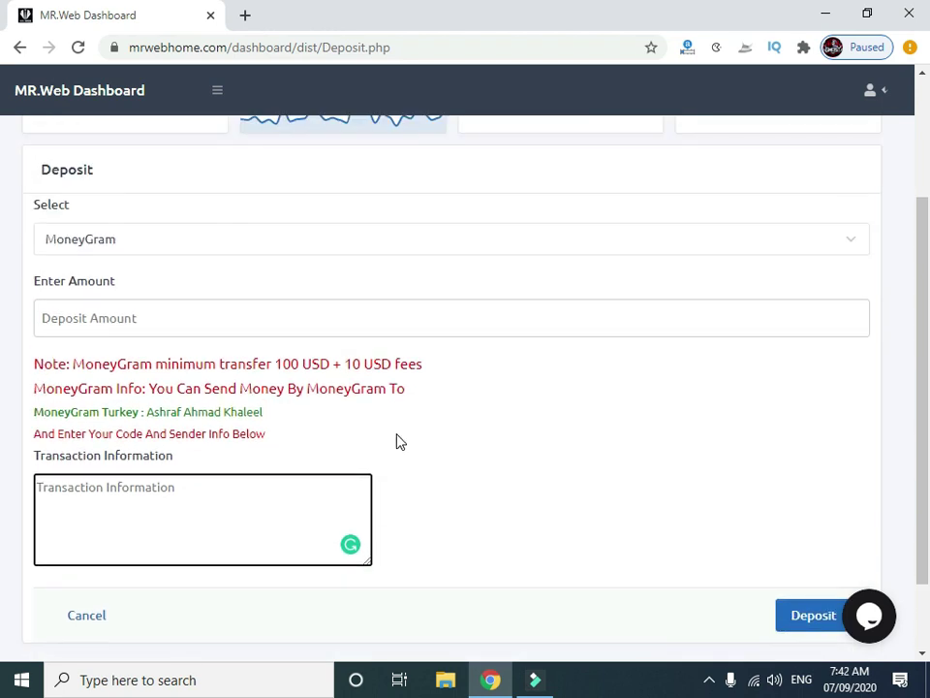
Set the deposit method back to Payoneer and focus the Deposit Amount field.
{"action": "left_click", "coordinate": [118, 239]}
{"action": "left_click", "coordinate": [111, 254]}
{"action": "key", "text": "Down"}
{"action": "left_click", "coordinate": [68, 322]}
Submit and confirm a 50 USD deposit with transaction information 'demotest'.
{"action": "type", "text": "50"}
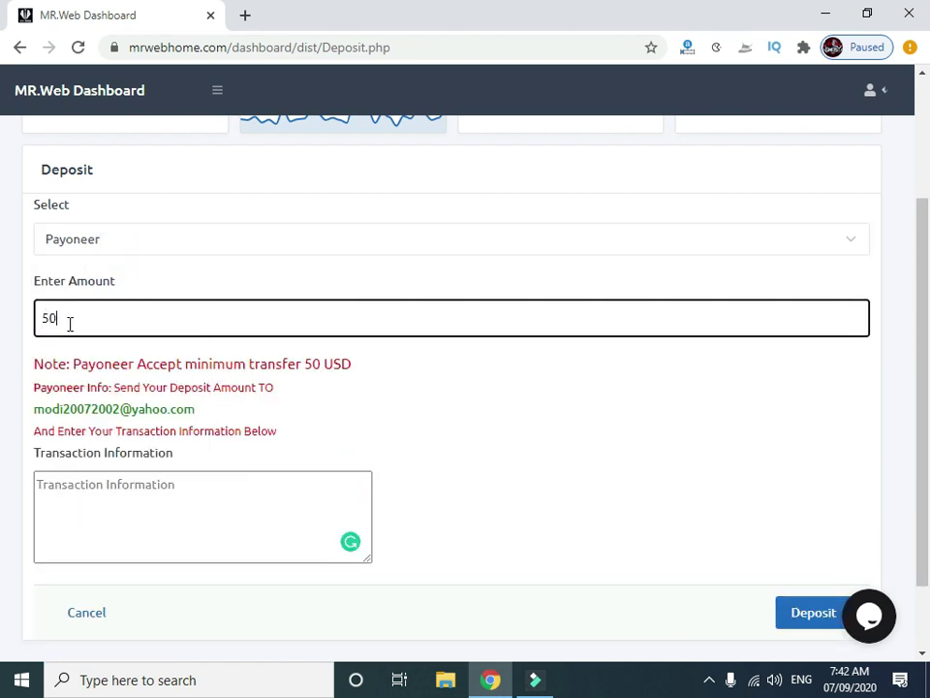
{"action": "left_click", "coordinate": [152, 484]}
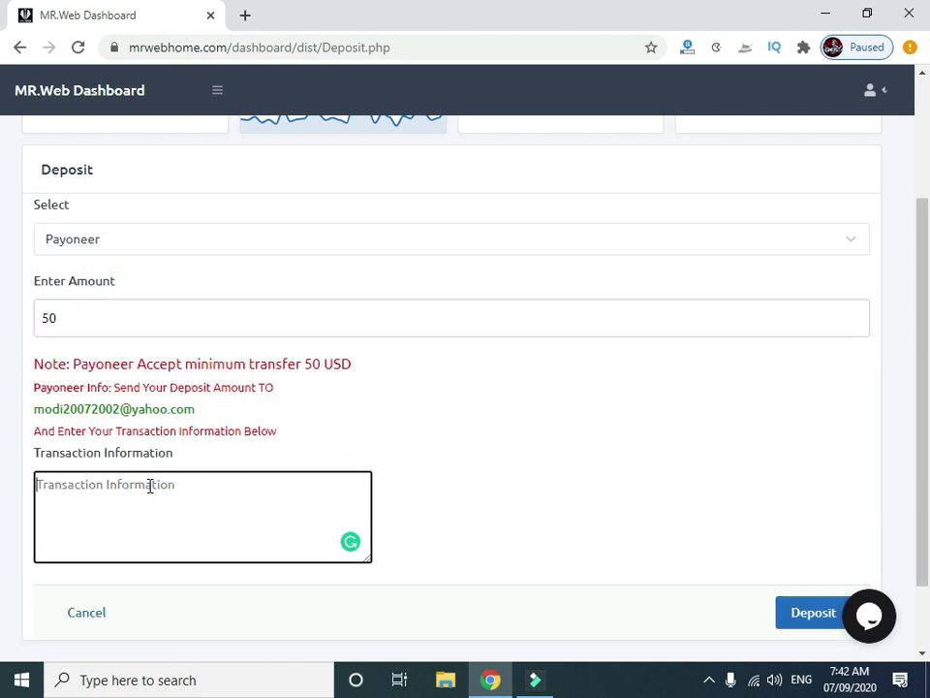
{"action": "type", "text": "demotest"}
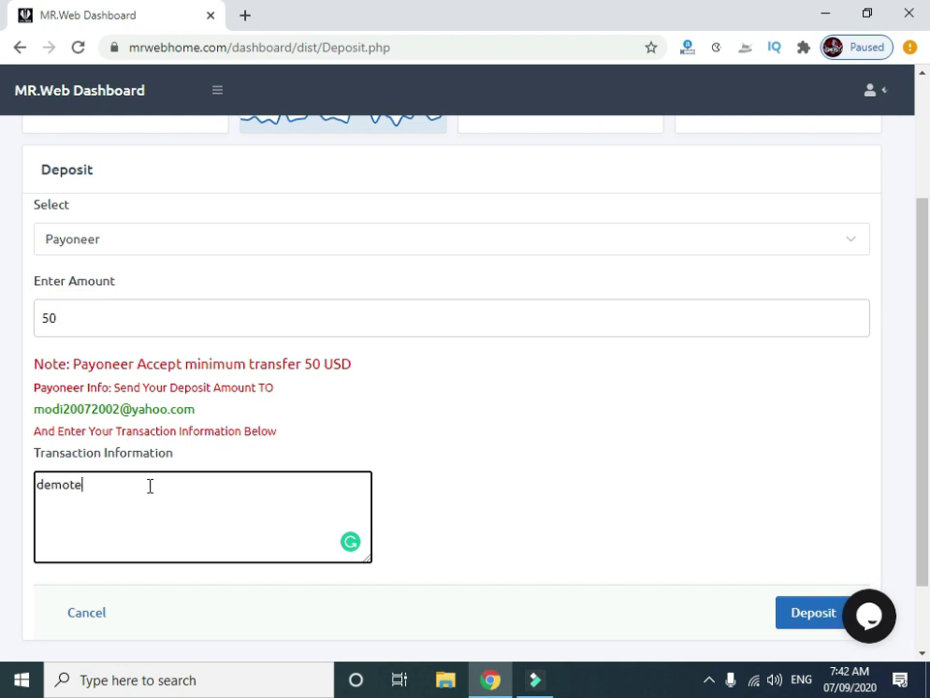
{"action": "left_click", "coordinate": [791, 616]}
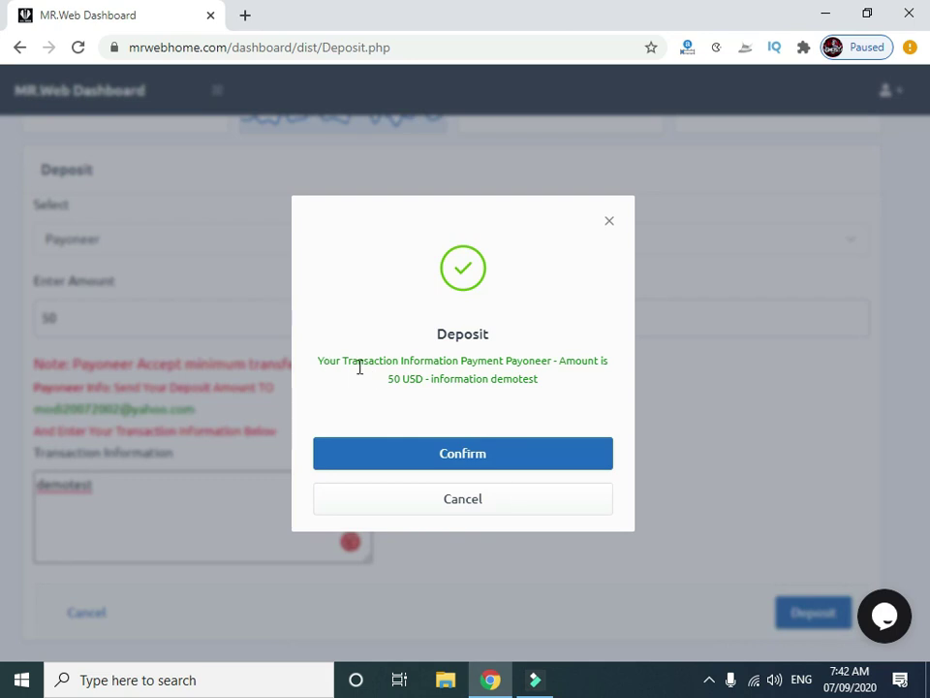
{"action": "left_click", "coordinate": [561, 457]}
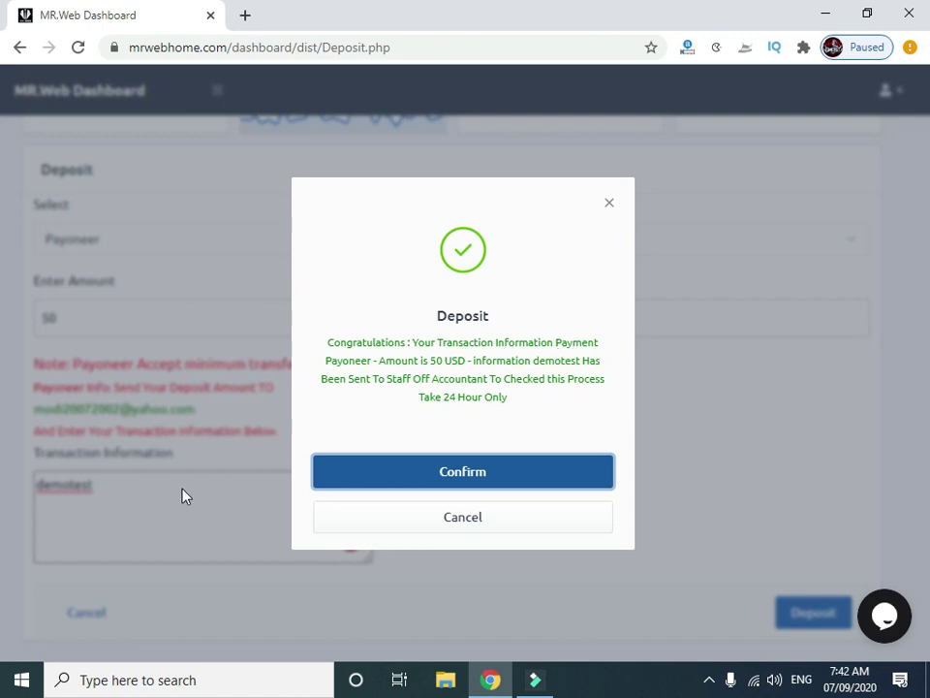
Acknowledge the deposit confirmation and close the success message.
{"action": "left_click_drag", "start_coordinate": [502, 396], "coordinate": [326, 347]}
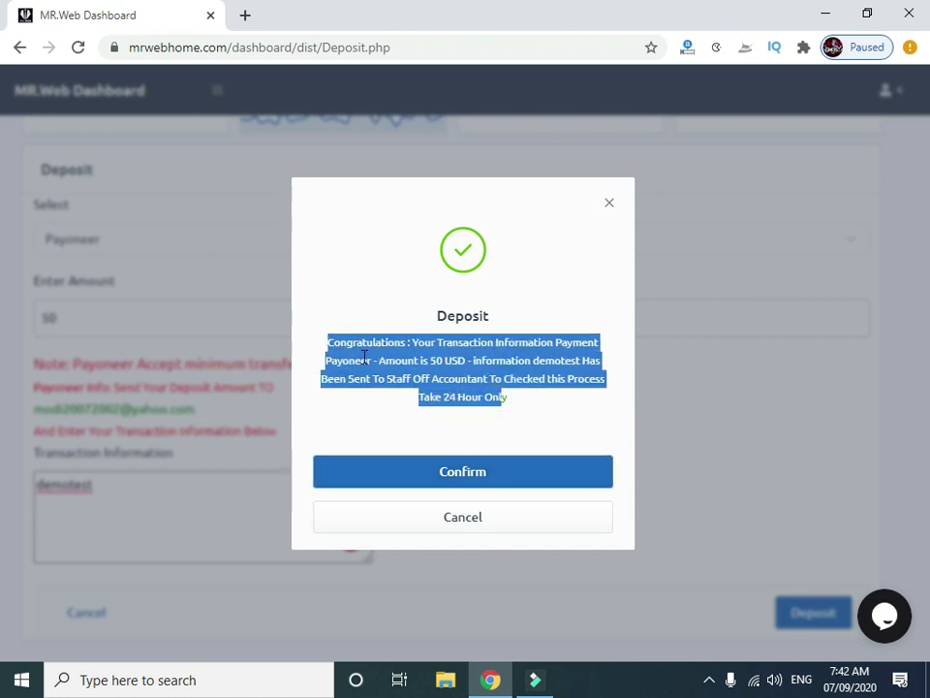
{"action": "left_click", "coordinate": [484, 404]}
{"action": "left_click", "coordinate": [473, 469]}
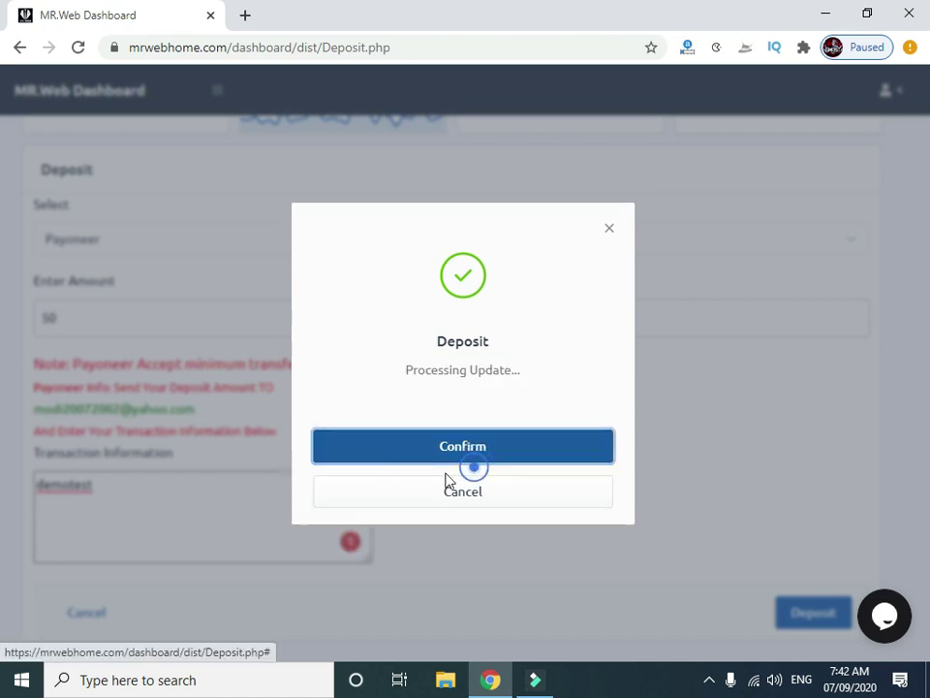
{"action": "left_click", "coordinate": [607, 206]}
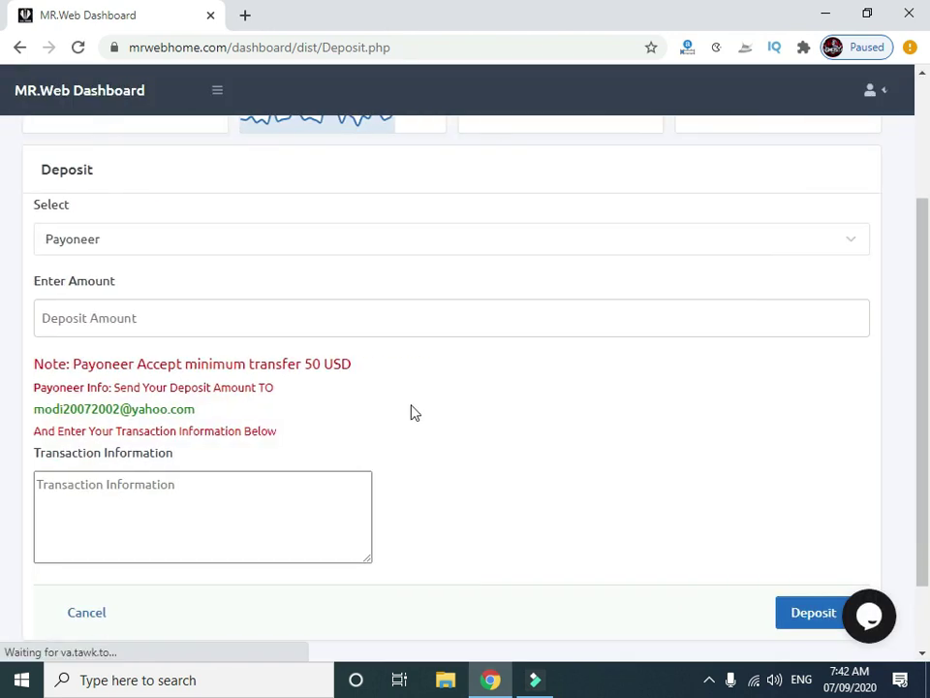
{"action": "scroll", "coordinate": [415, 417], "scroll_direction": "up", "scroll_amount": 2}
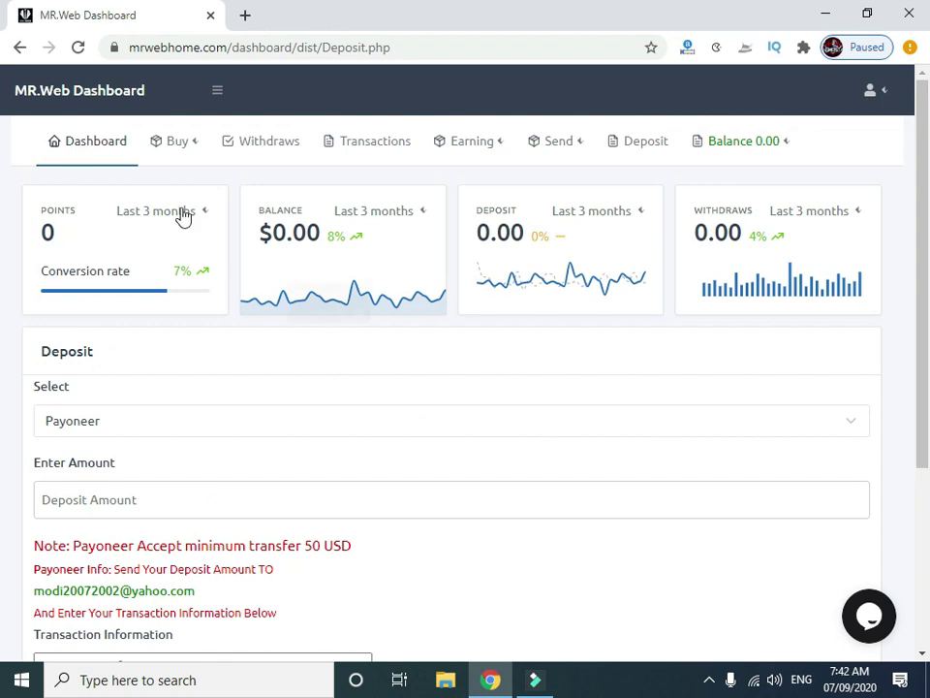
Return to the dashboard and highlight the 100.00 Pending Deposit value.
{"action": "left_click", "coordinate": [113, 148]}
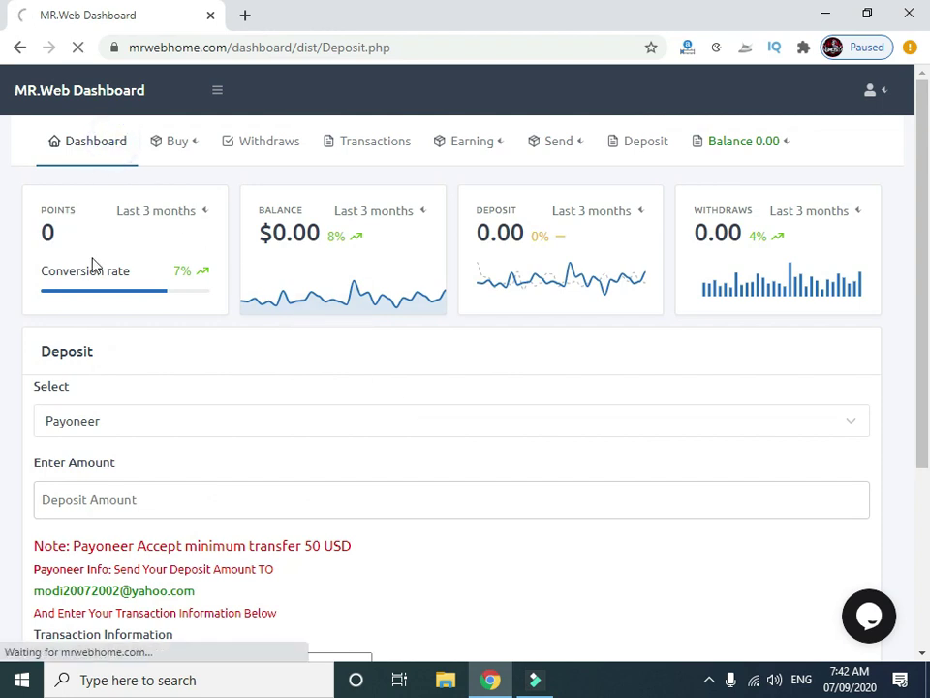
{"action": "scroll", "coordinate": [463, 327], "scroll_direction": "down", "scroll_amount": 3}
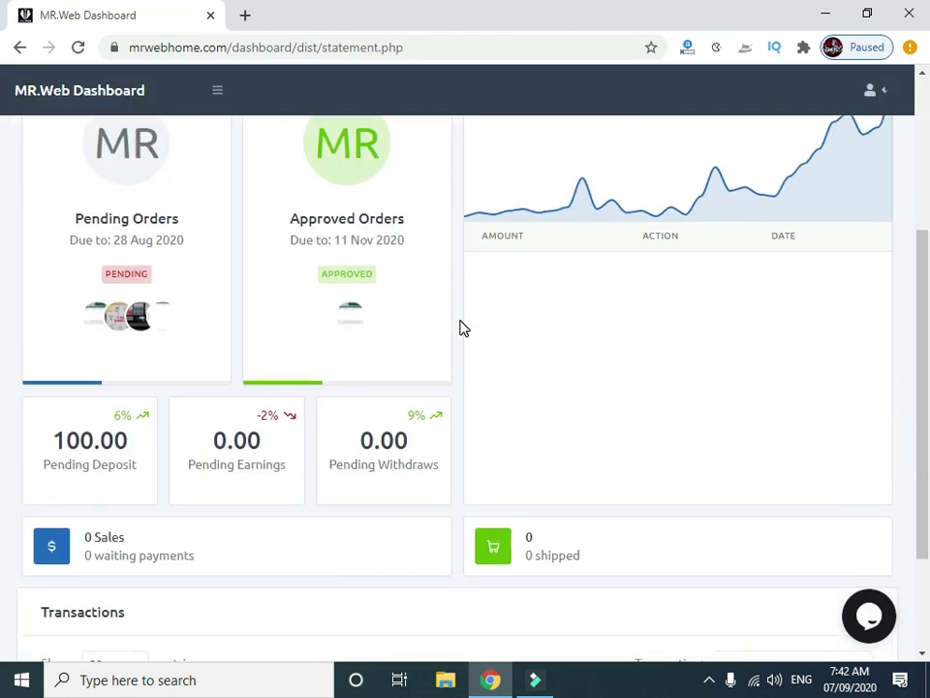
{"action": "left_click_drag", "start_coordinate": [132, 448], "coordinate": [45, 440]}
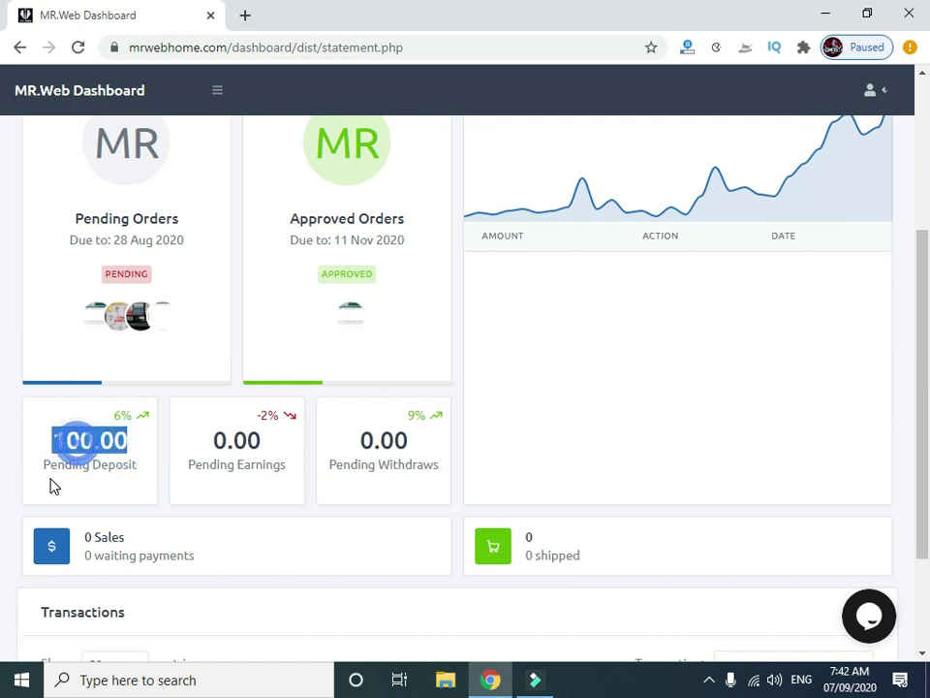
{"action": "left_click", "coordinate": [46, 473]}
{"action": "left_click_drag", "start_coordinate": [43, 469], "coordinate": [57, 442]}
{"action": "left_click", "coordinate": [126, 447]}
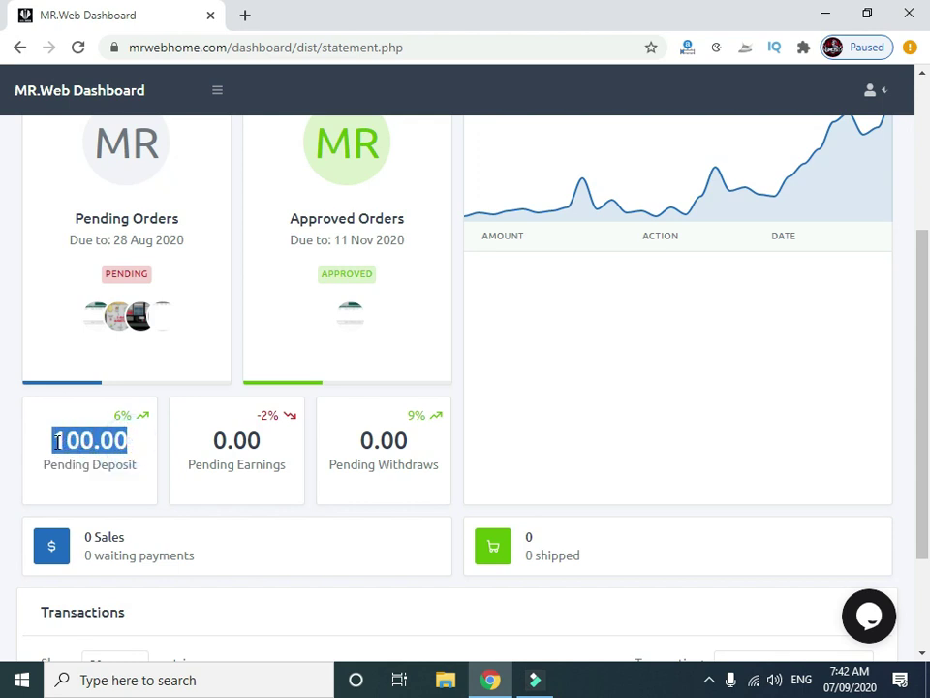
Scroll back to the top stat cards and select the balance value.
{"action": "scroll", "coordinate": [141, 454], "scroll_direction": "down", "scroll_amount": 2}
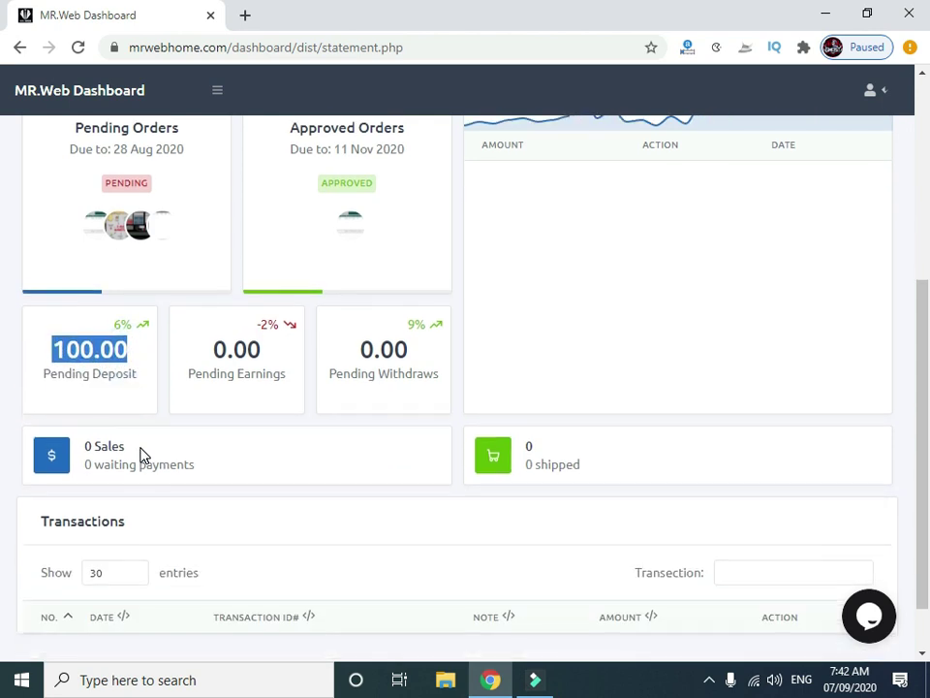
{"action": "scroll", "coordinate": [141, 454], "scroll_direction": "up", "scroll_amount": 5}
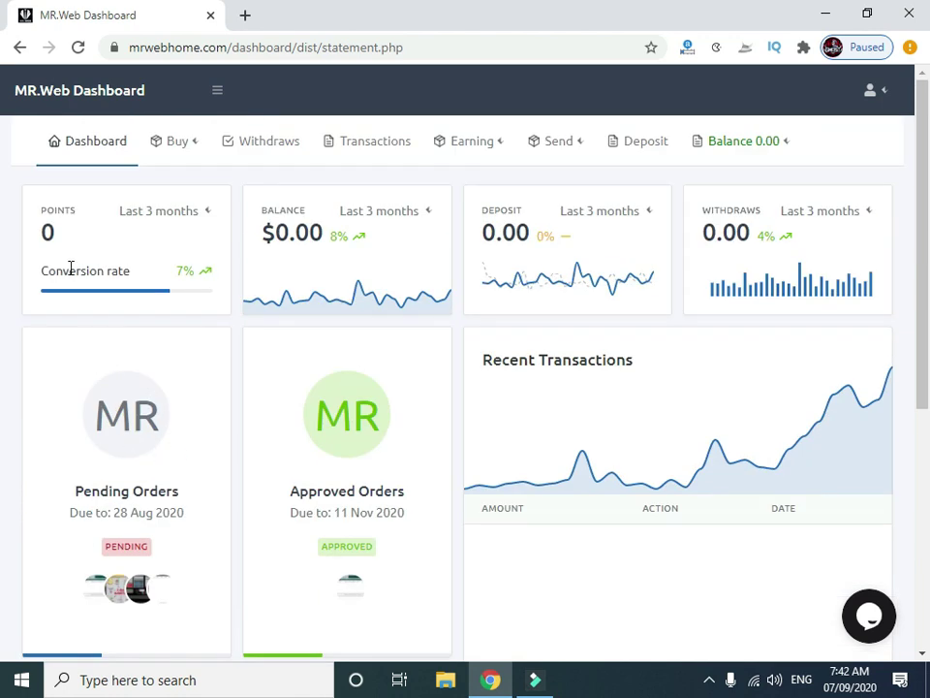
{"action": "double_click", "coordinate": [306, 232]}
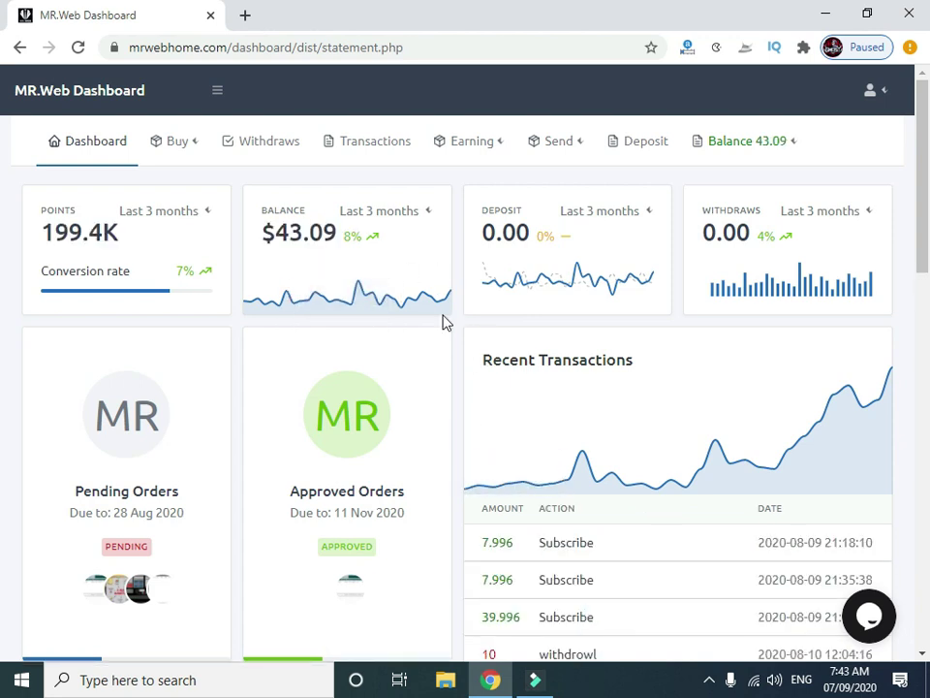
{"action": "double_click", "coordinate": [80, 232]}
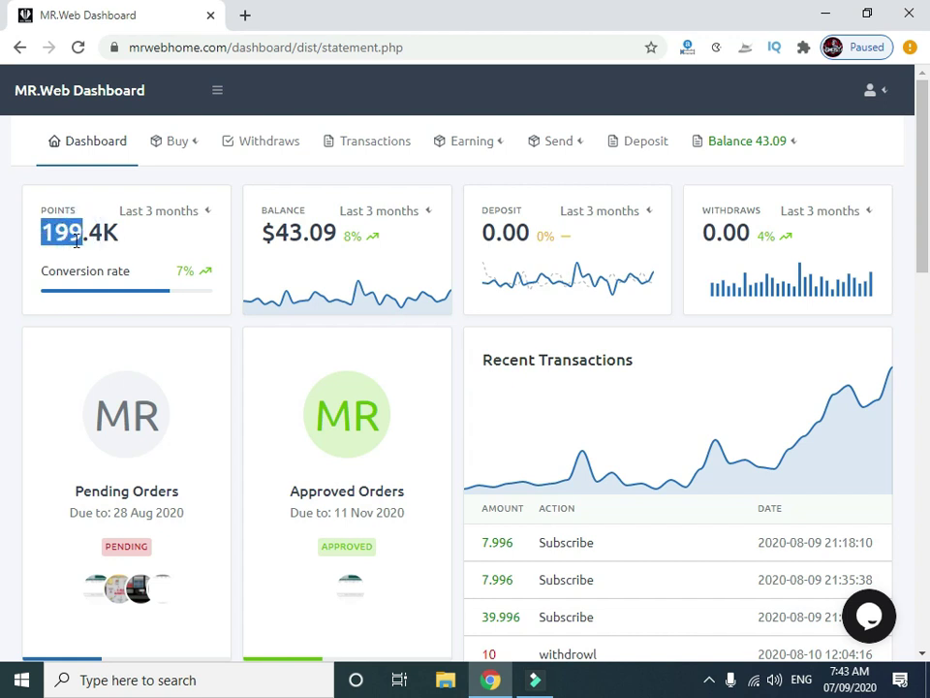
{"action": "double_click", "coordinate": [118, 234]}
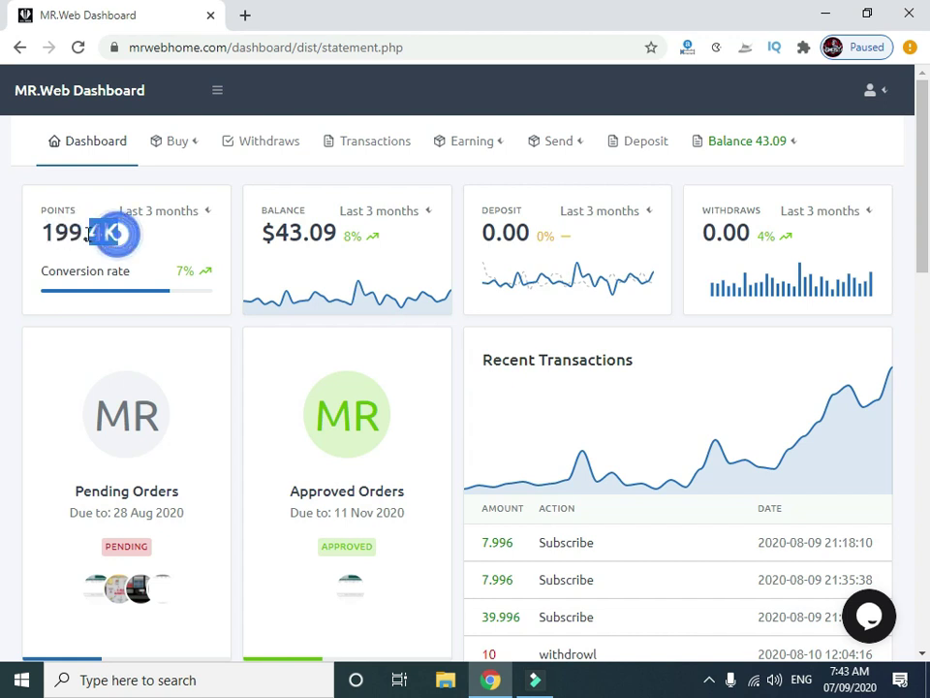
{"action": "double_click", "coordinate": [295, 233]}
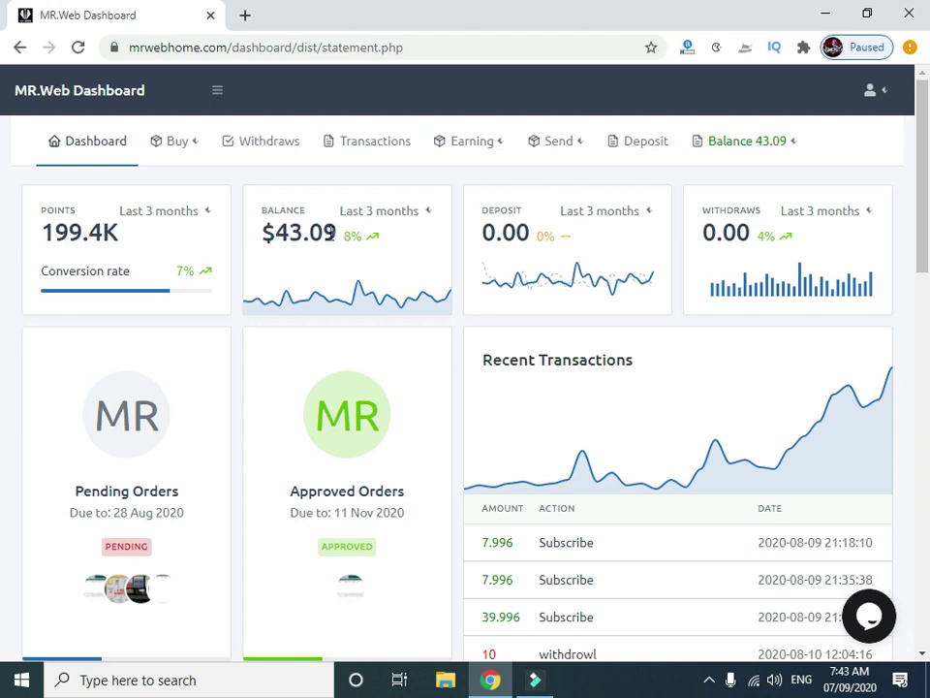
{"action": "double_click", "coordinate": [321, 233]}
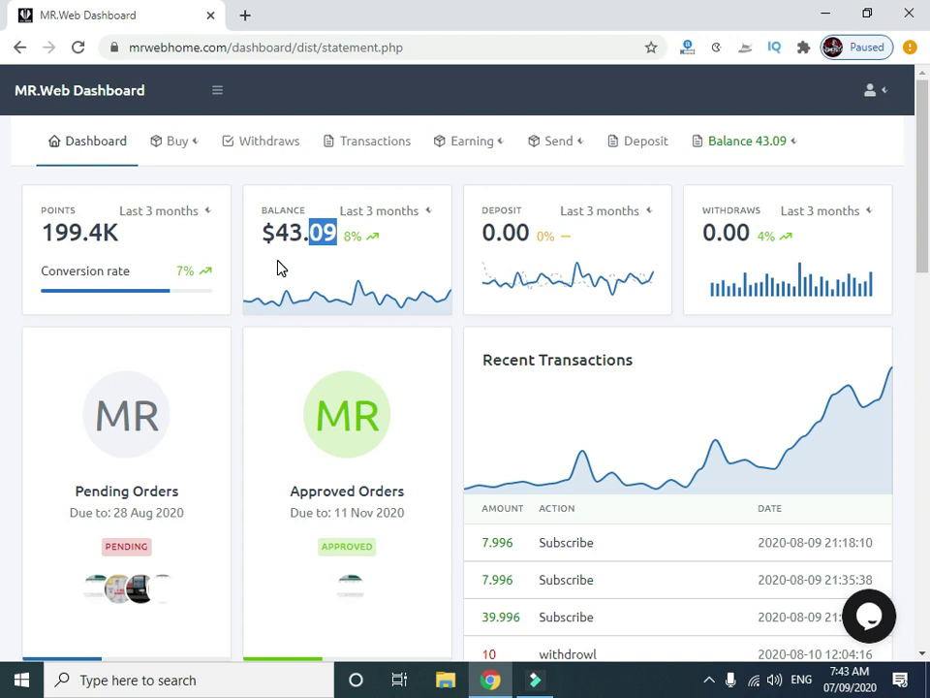
{"action": "scroll", "coordinate": [278, 267], "scroll_direction": "down", "scroll_amount": 1}
{"action": "scroll", "coordinate": [278, 267], "scroll_direction": "up", "scroll_amount": 1}
{"action": "scroll", "coordinate": [278, 266], "scroll_direction": "down", "scroll_amount": 2}
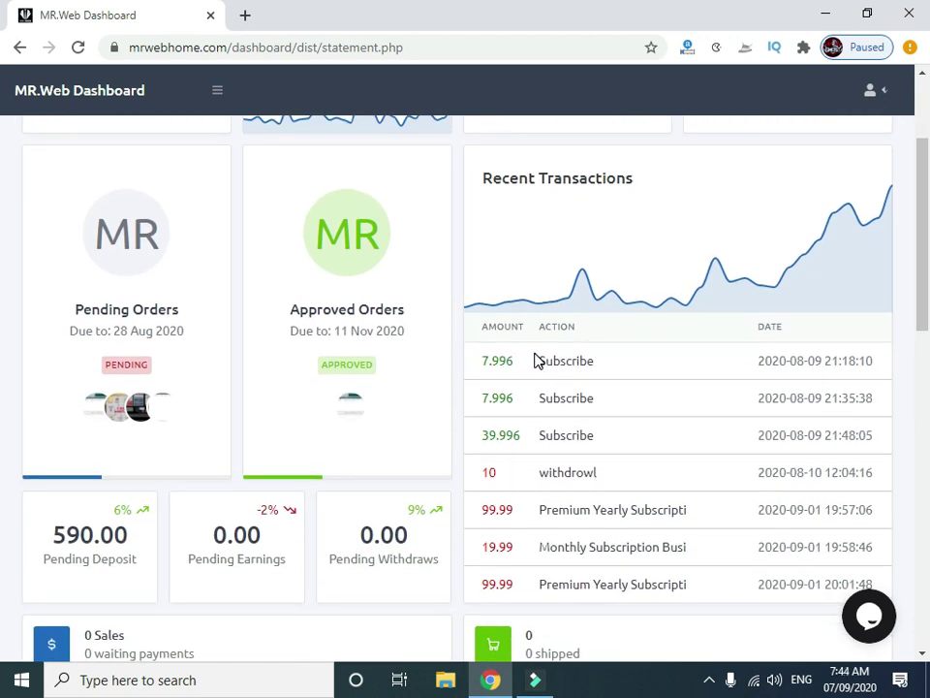
{"action": "scroll", "coordinate": [627, 344], "scroll_direction": "down", "scroll_amount": 1}
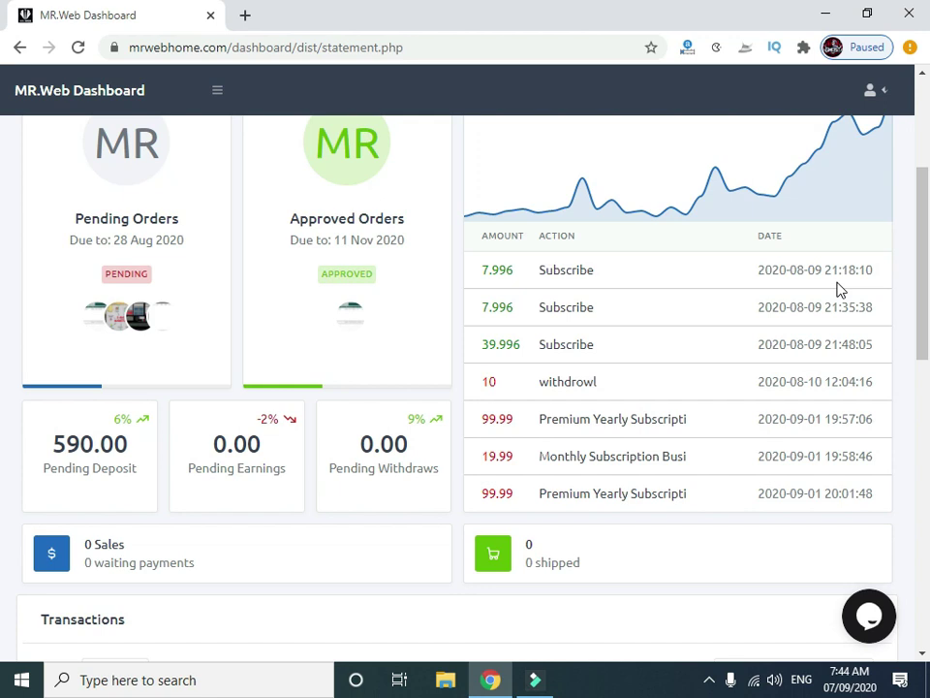
{"action": "double_click", "coordinate": [596, 274]}
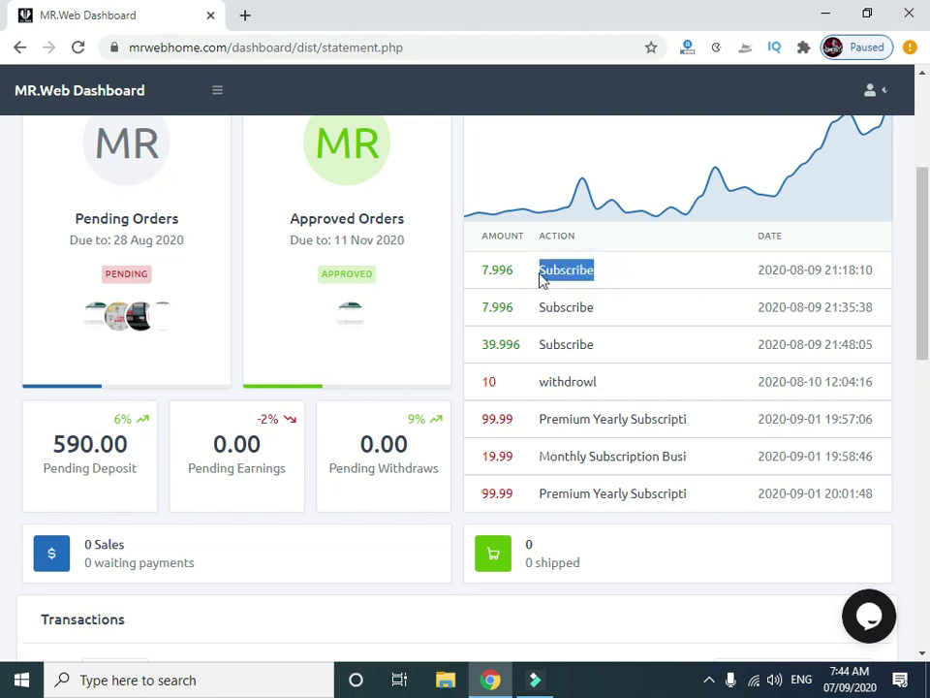
{"action": "left_click_drag", "start_coordinate": [604, 380], "coordinate": [535, 382]}
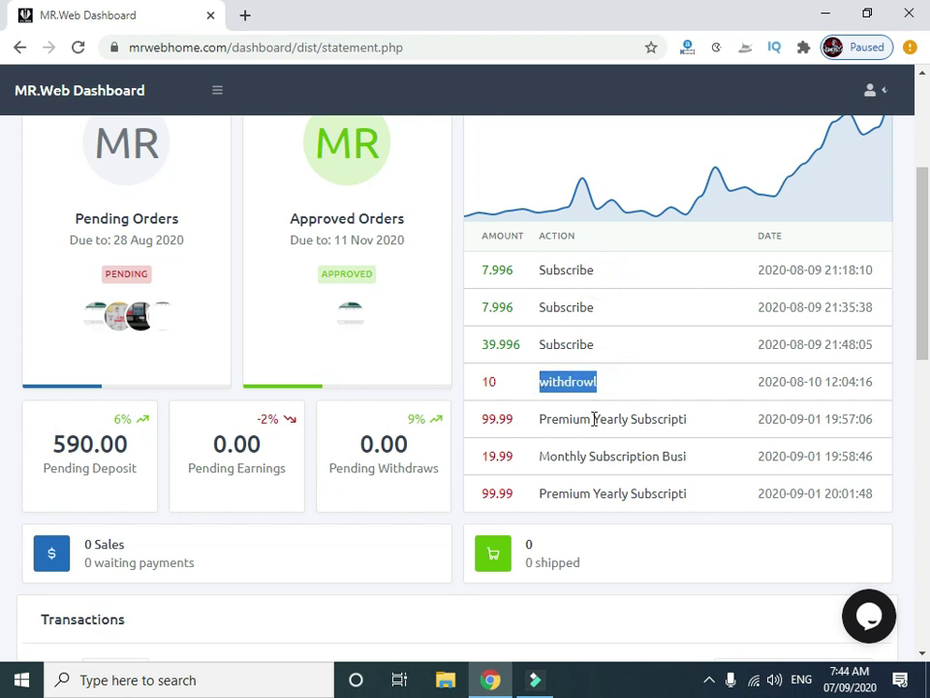
{"action": "left_click_drag", "start_coordinate": [708, 418], "coordinate": [539, 426]}
{"action": "scroll", "coordinate": [610, 436], "scroll_direction": "down", "scroll_amount": 1}
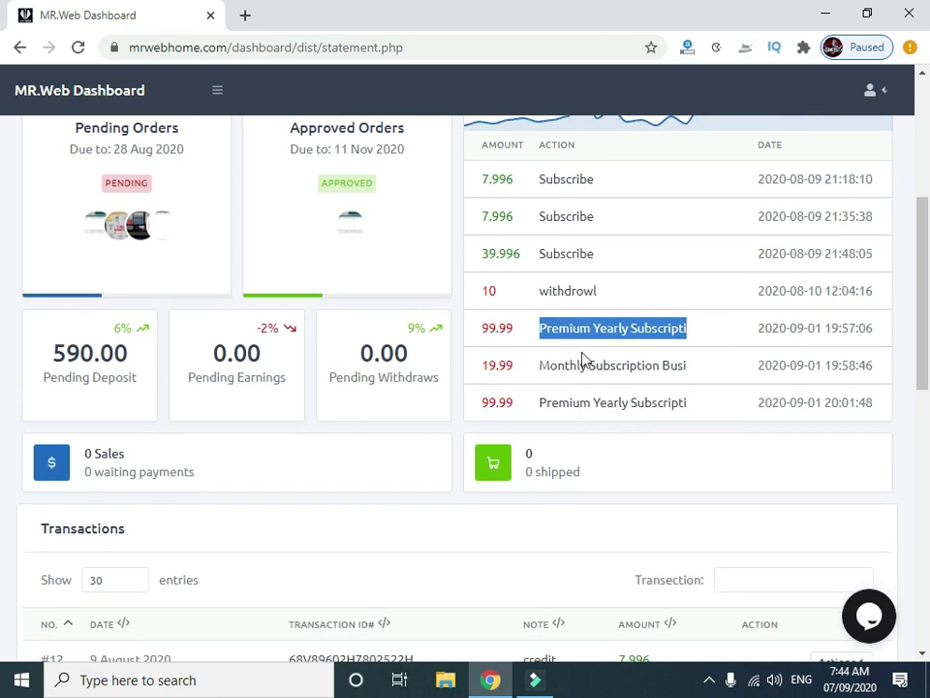
{"action": "scroll", "coordinate": [596, 378], "scroll_direction": "down", "scroll_amount": 3}
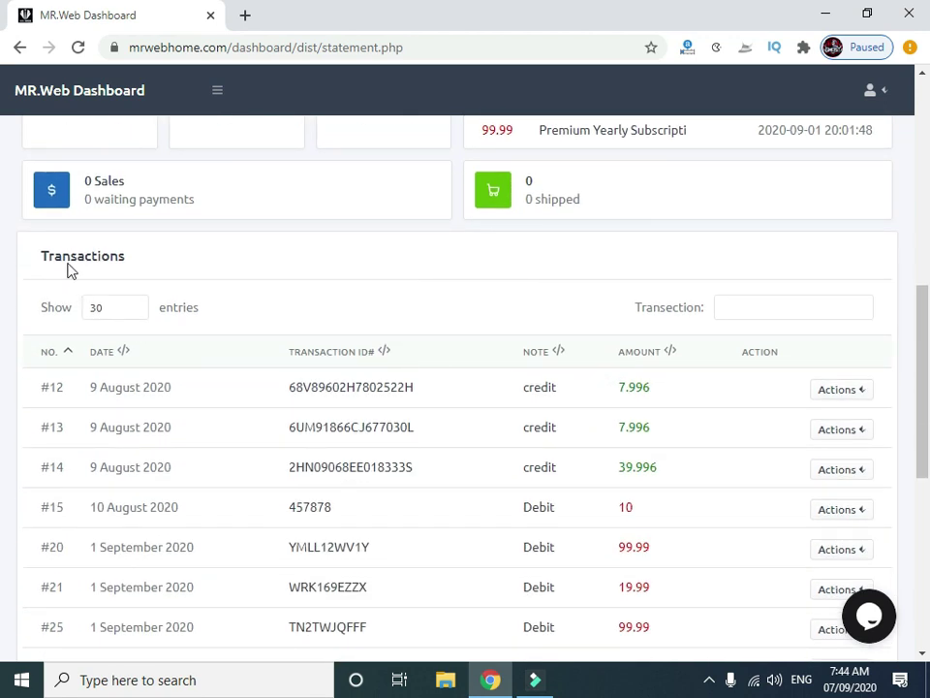
{"action": "scroll", "coordinate": [135, 266], "scroll_direction": "down", "scroll_amount": 2}
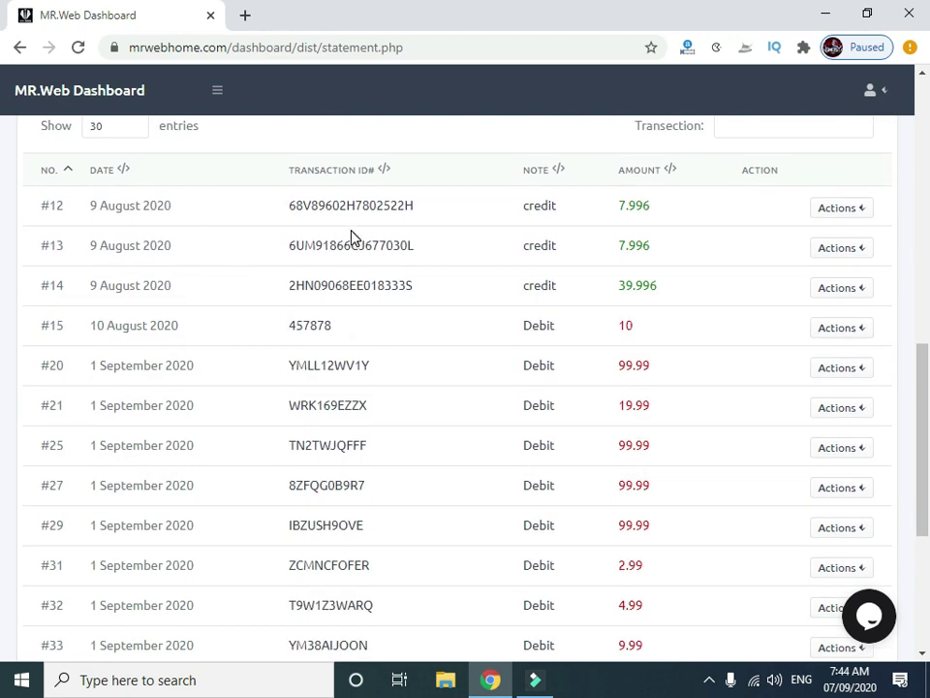
{"action": "scroll", "coordinate": [352, 238], "scroll_direction": "down", "scroll_amount": 3}
{"action": "scroll", "coordinate": [353, 236], "scroll_direction": "up", "scroll_amount": 3}
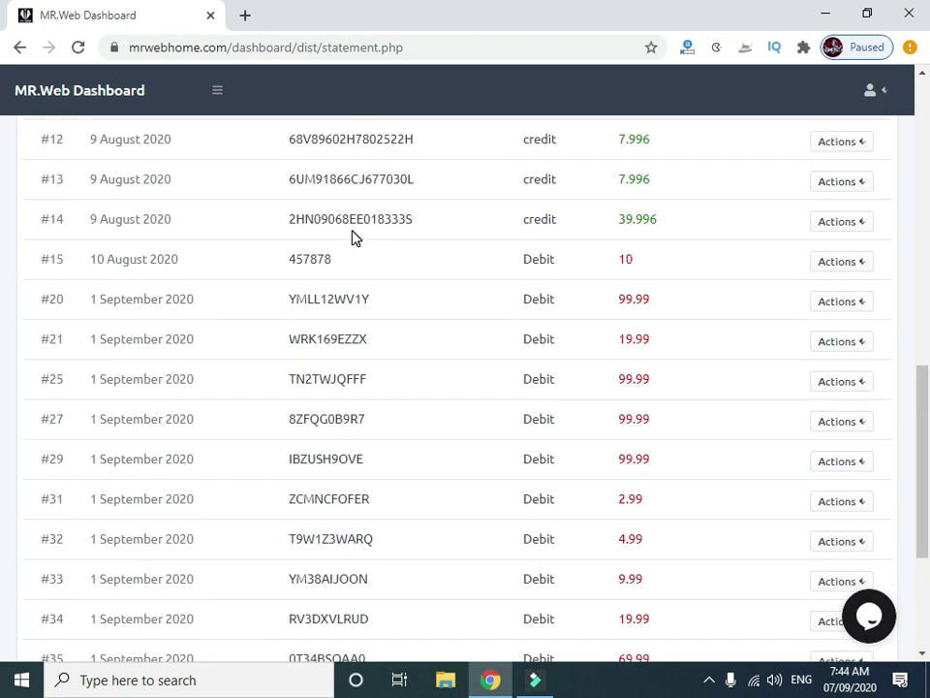
{"action": "left_click", "coordinate": [318, 228]}
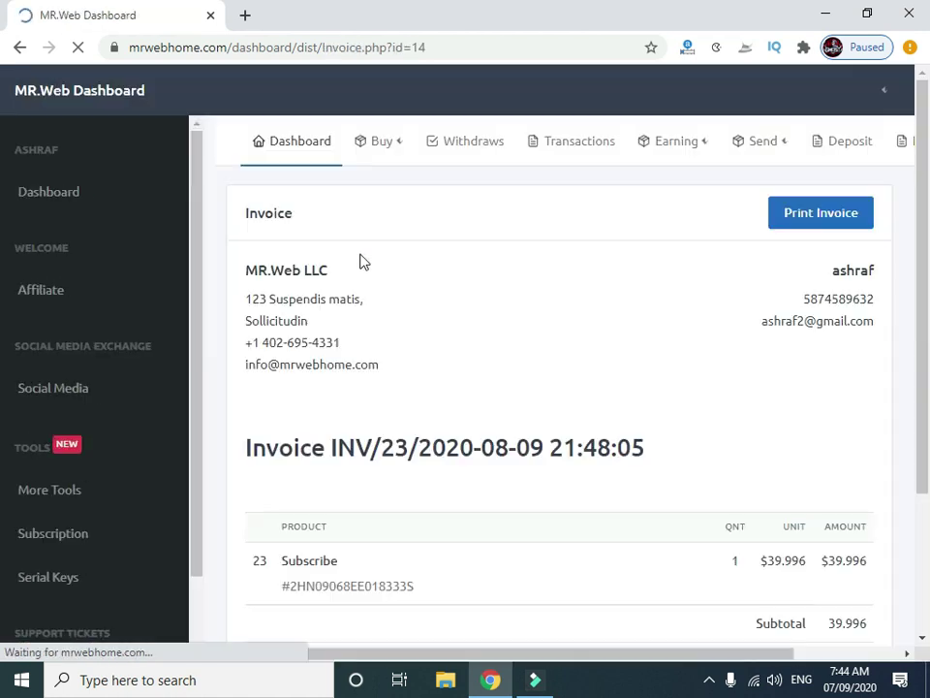
{"action": "scroll", "coordinate": [712, 258], "scroll_direction": "down", "scroll_amount": 3}
{"action": "scroll", "coordinate": [708, 260], "scroll_direction": "up", "scroll_amount": 2}
{"action": "scroll", "coordinate": [708, 272], "scroll_direction": "up", "scroll_amount": 2}
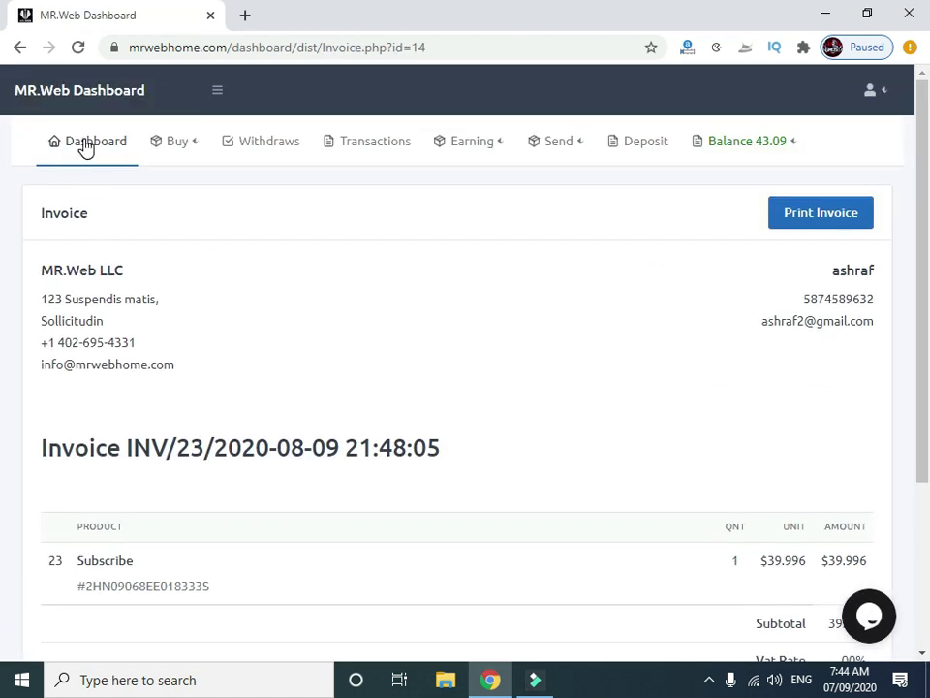
{"action": "left_click", "coordinate": [83, 143]}
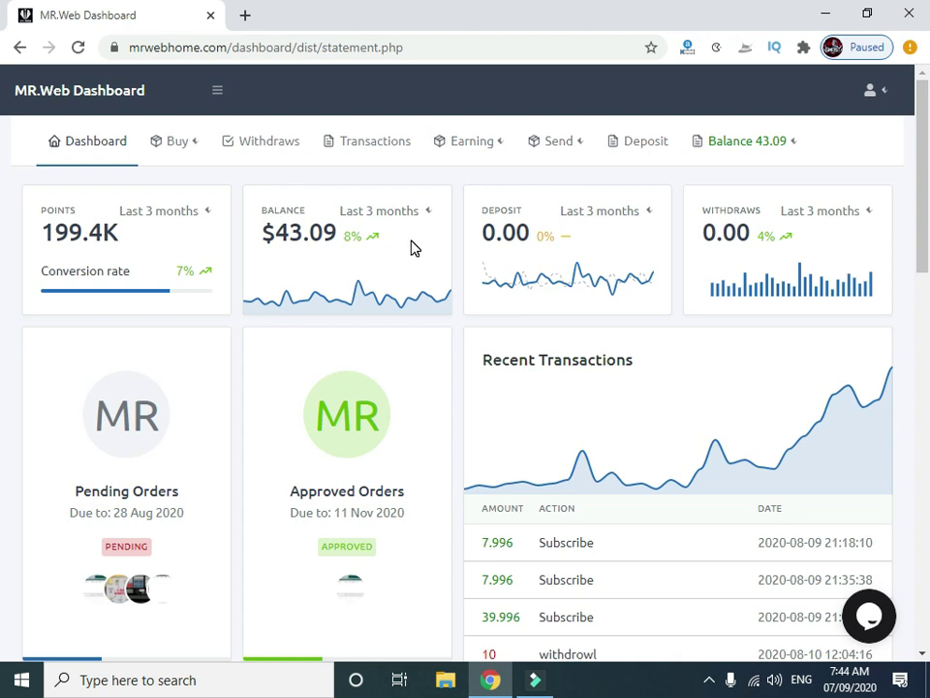
Dismiss the Buy options and browse the Deposit page's Payoneer form and amount field.
{"action": "left_click", "coordinate": [195, 147]}
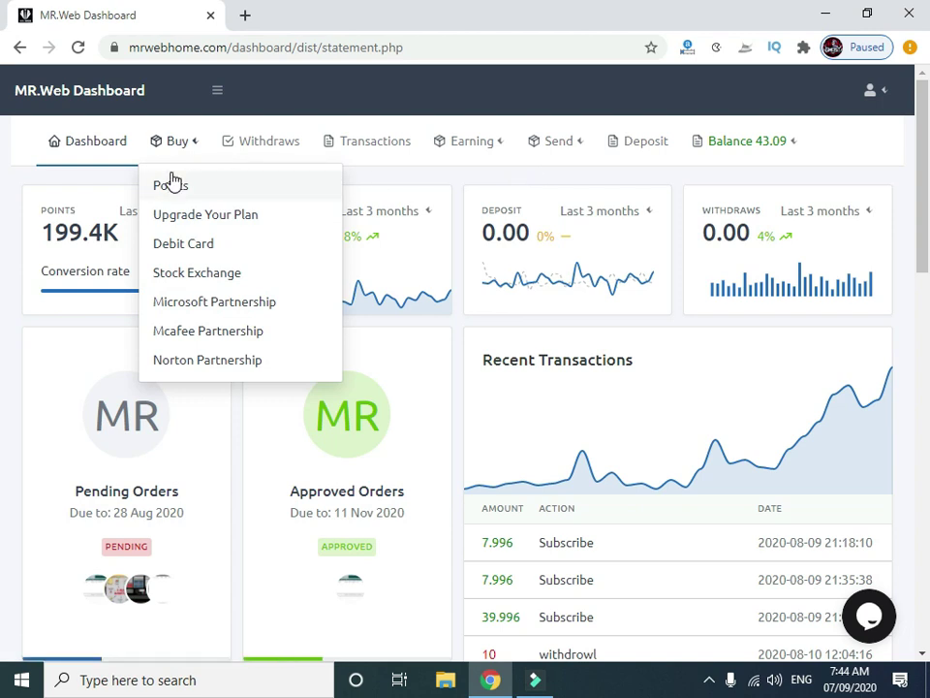
{"action": "left_click", "coordinate": [114, 175]}
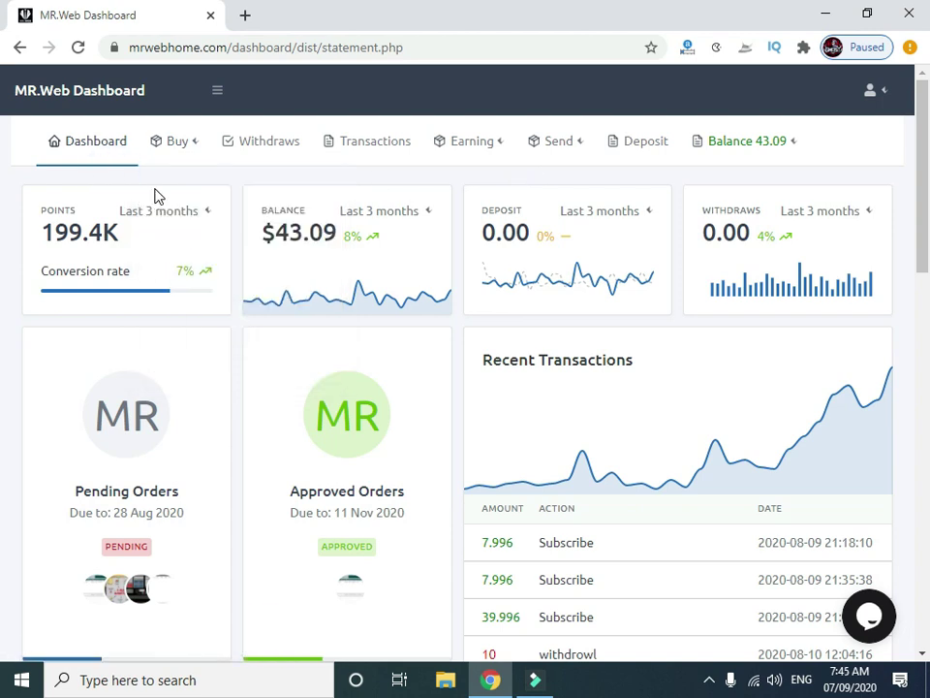
{"action": "left_click", "coordinate": [648, 152]}
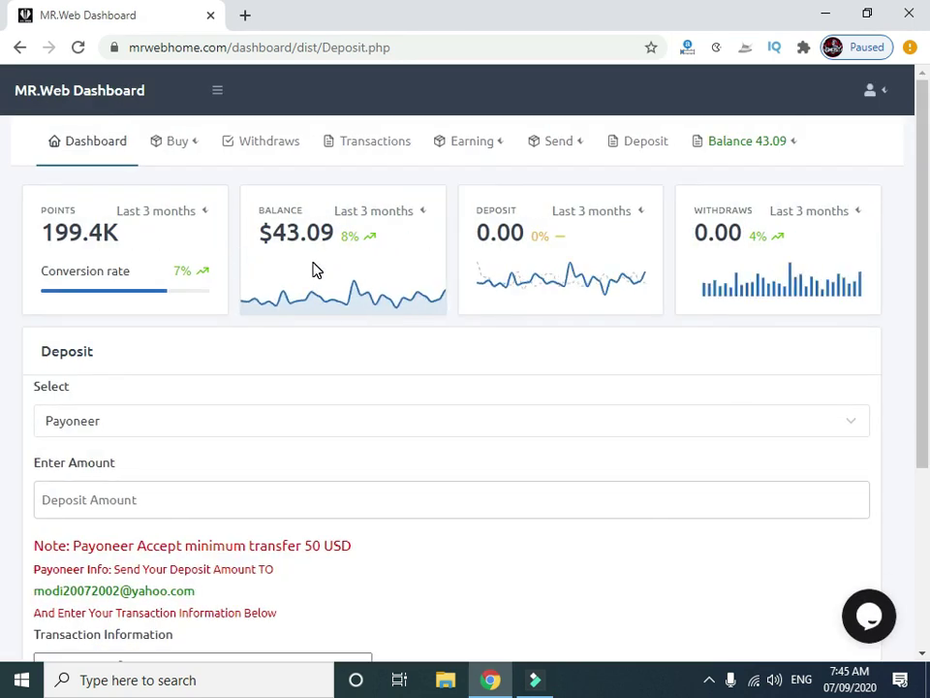
{"action": "scroll", "coordinate": [315, 269], "scroll_direction": "down", "scroll_amount": 1}
{"action": "scroll", "coordinate": [315, 268], "scroll_direction": "up", "scroll_amount": 1}
{"action": "scroll", "coordinate": [148, 427], "scroll_direction": "down", "scroll_amount": 1}
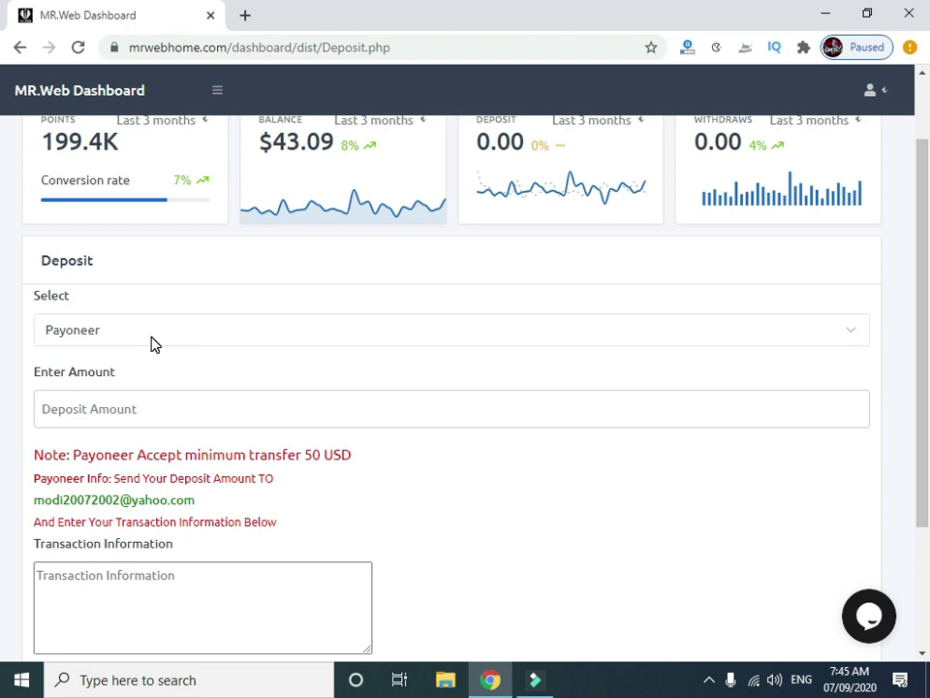
{"action": "scroll", "coordinate": [189, 345], "scroll_direction": "up", "scroll_amount": 1}
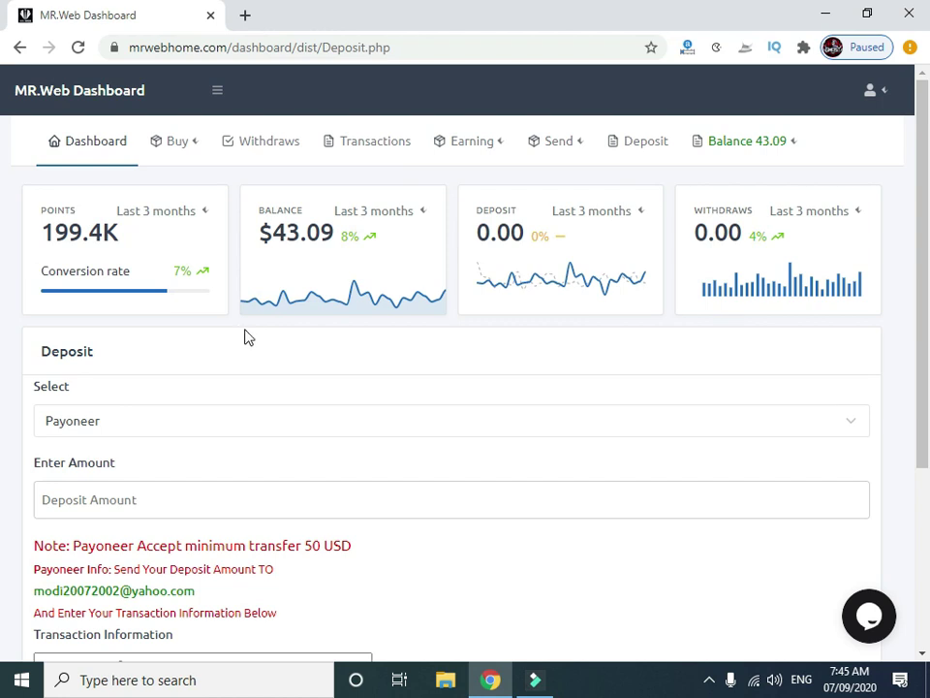
{"action": "left_click", "coordinate": [563, 147]}
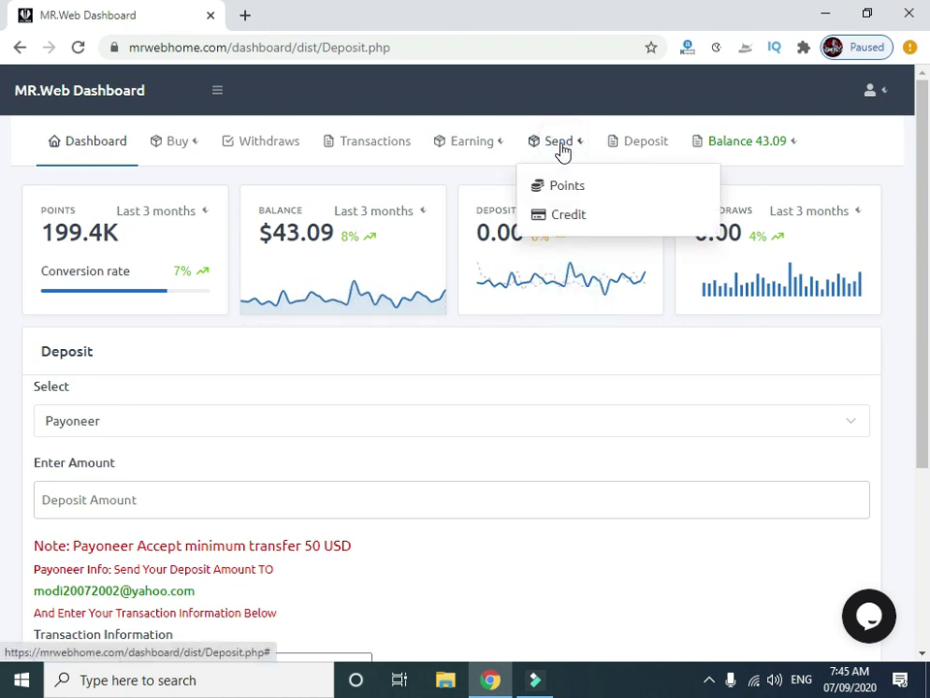
Send 10 in credit to the saved recipient e-mail address and confirm the payment.
{"action": "left_click", "coordinate": [559, 223]}
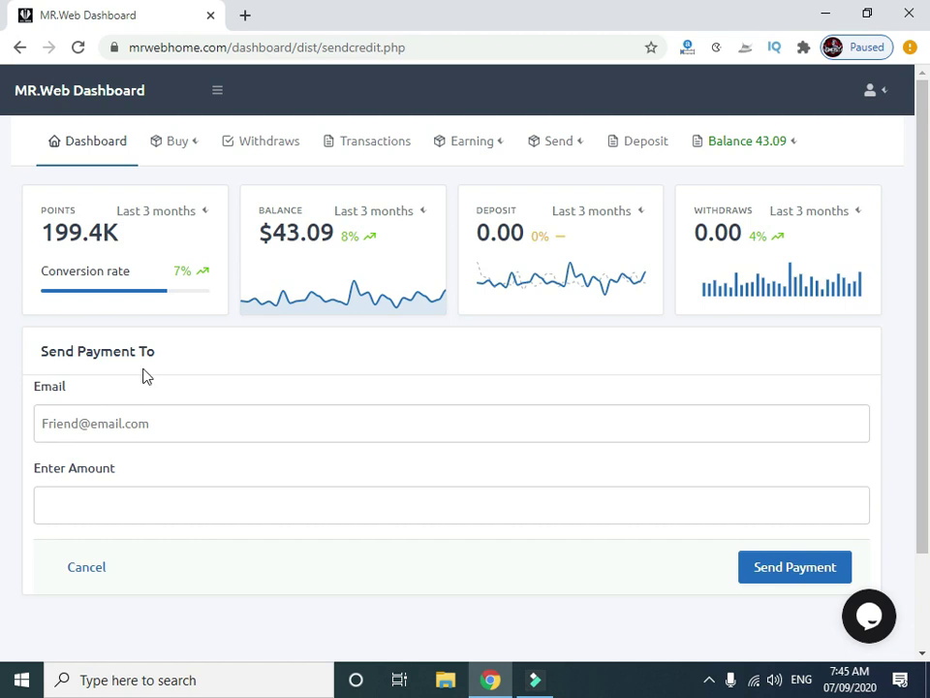
{"action": "left_click", "coordinate": [124, 429]}
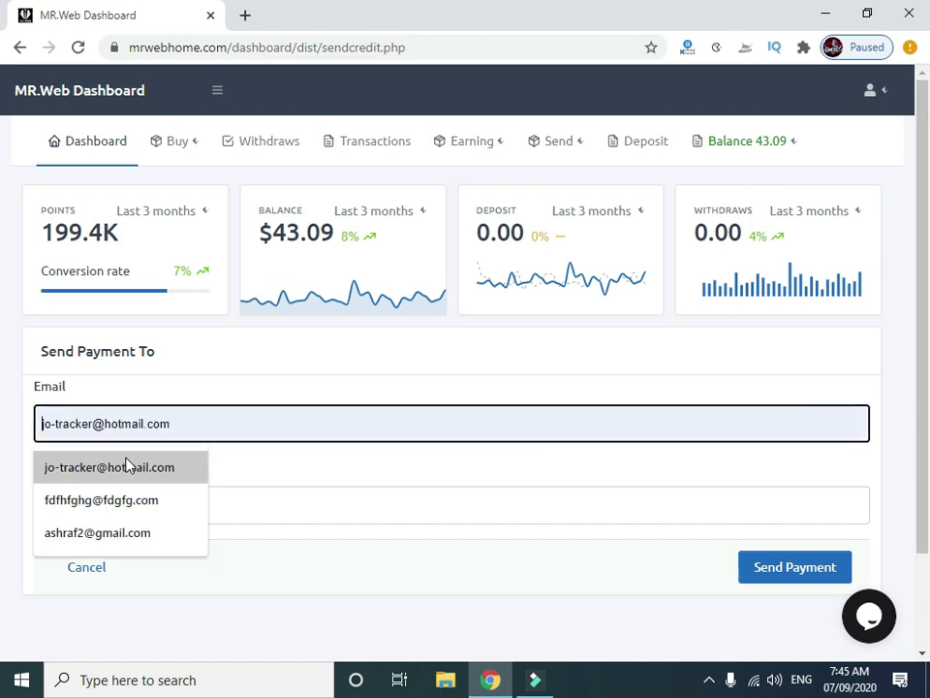
{"action": "left_click", "coordinate": [125, 466]}
{"action": "left_click", "coordinate": [108, 496]}
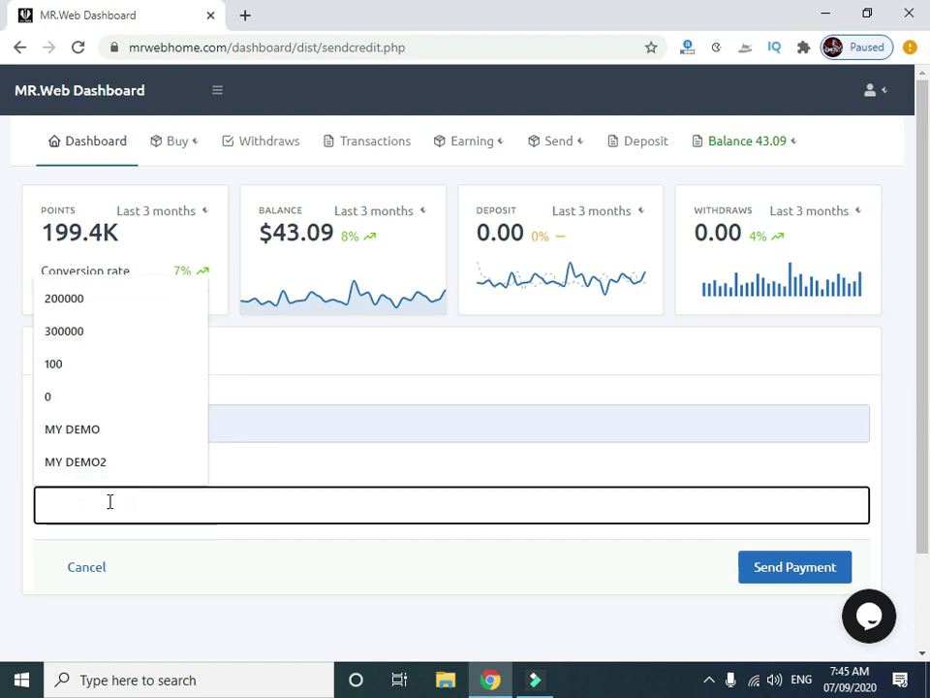
{"action": "type", "text": "10"}
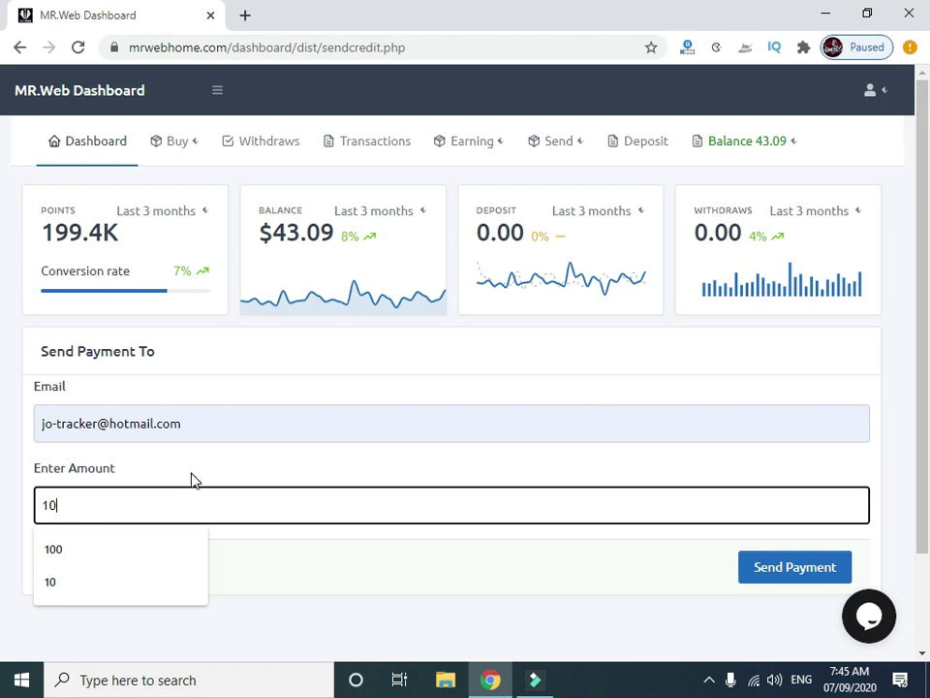
{"action": "left_click", "coordinate": [191, 476]}
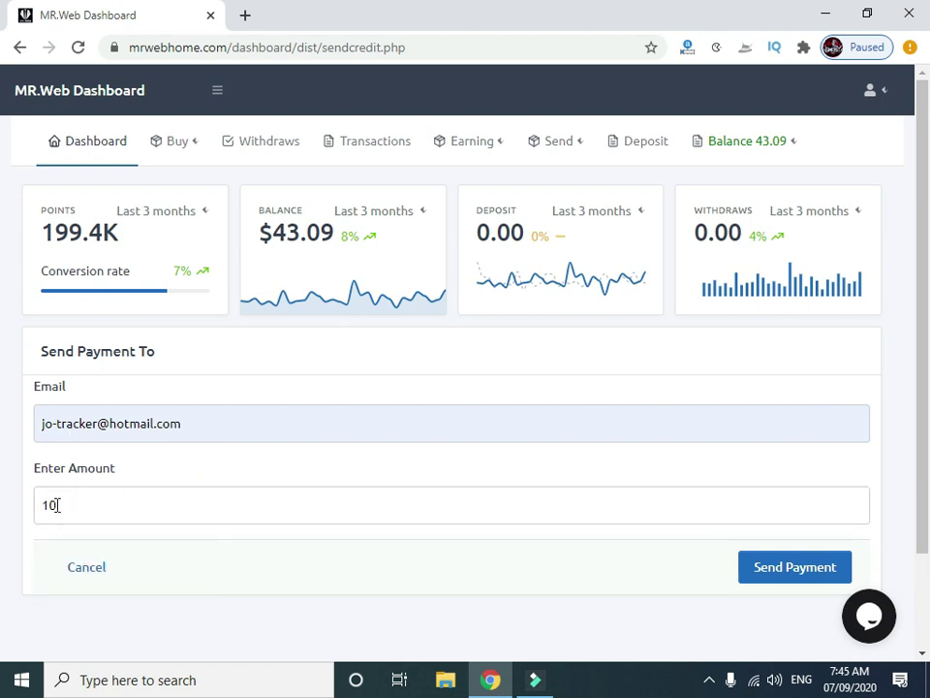
{"action": "left_click", "coordinate": [769, 573]}
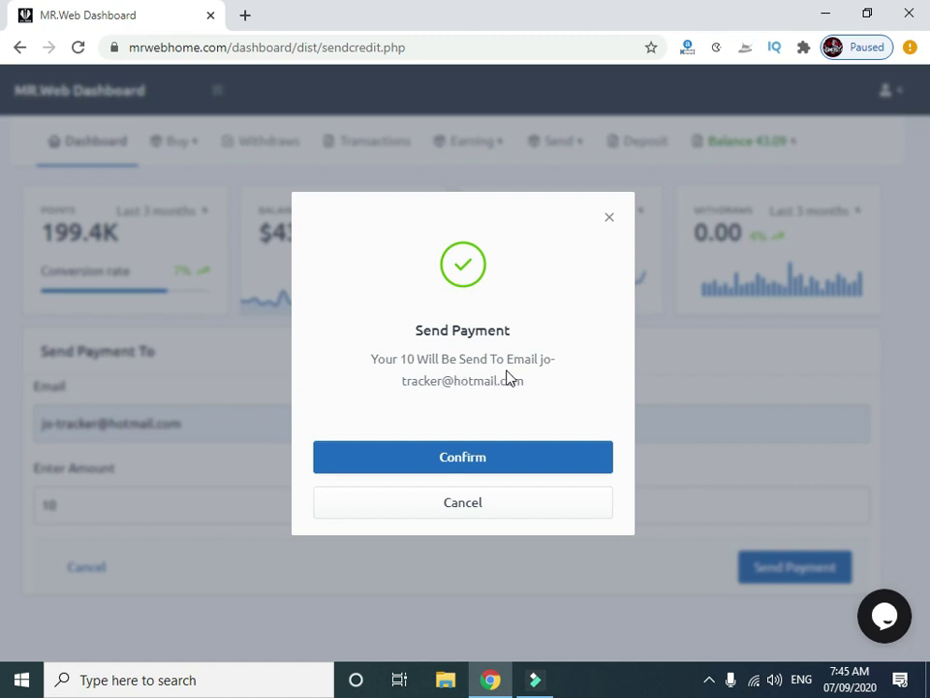
{"action": "left_click", "coordinate": [469, 467]}
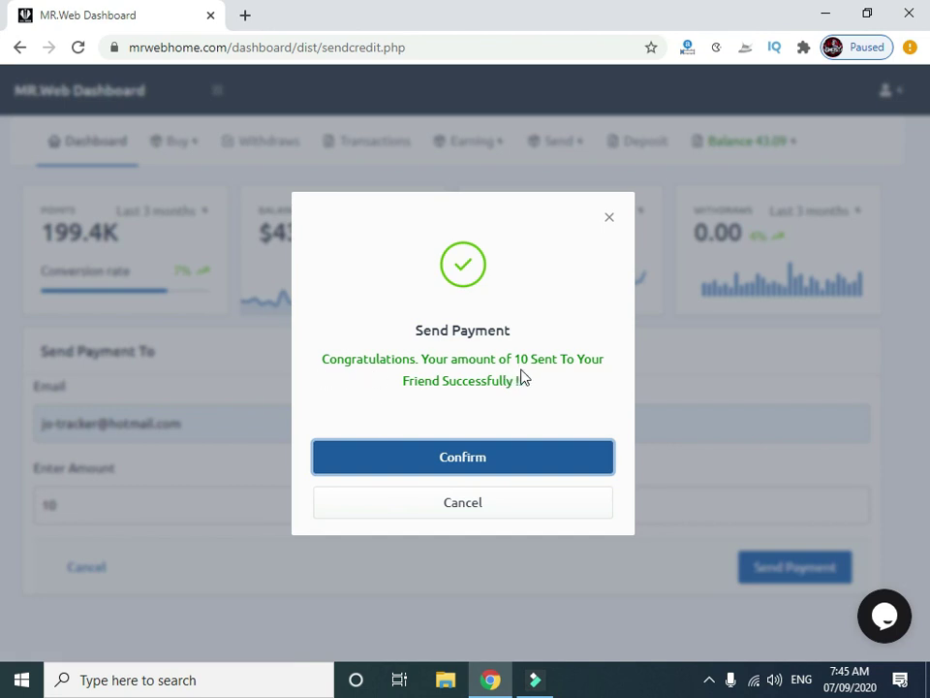
Close the success message and check that the balance now reads 33.09.
{"action": "left_click", "coordinate": [611, 218]}
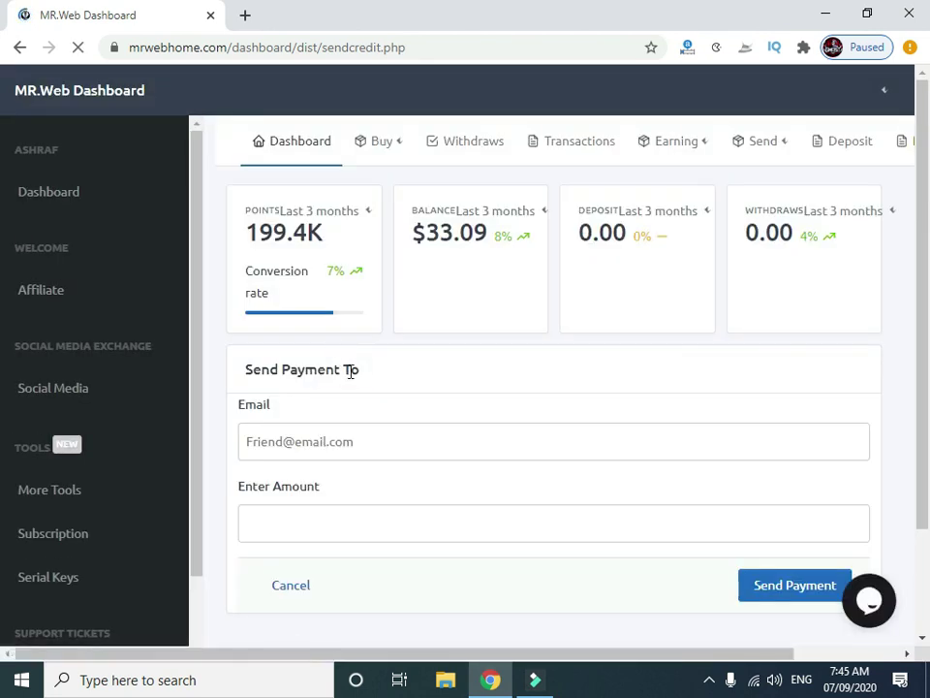
{"action": "double_click", "coordinate": [332, 231]}
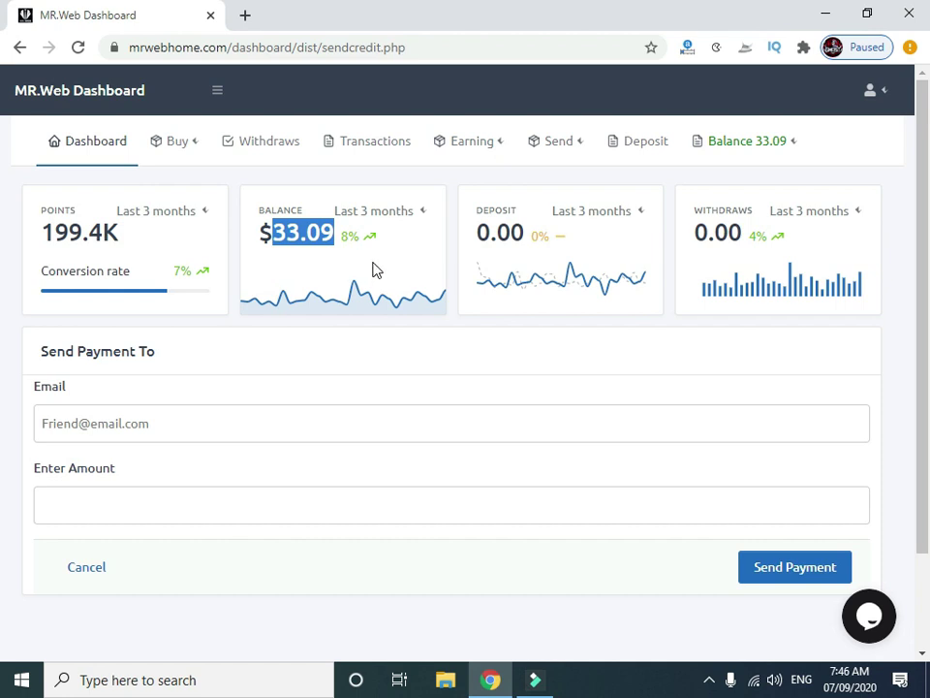
{"action": "left_click", "coordinate": [882, 96]}
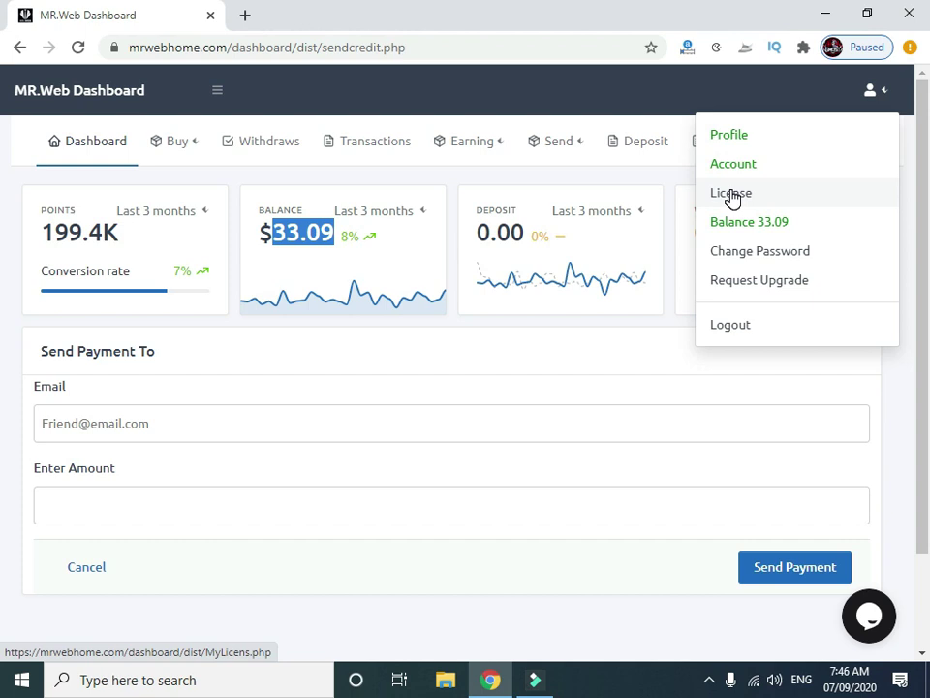
Open the Request Upgrade form and choose MR.Web Social as the product.
{"action": "left_click", "coordinate": [755, 290]}
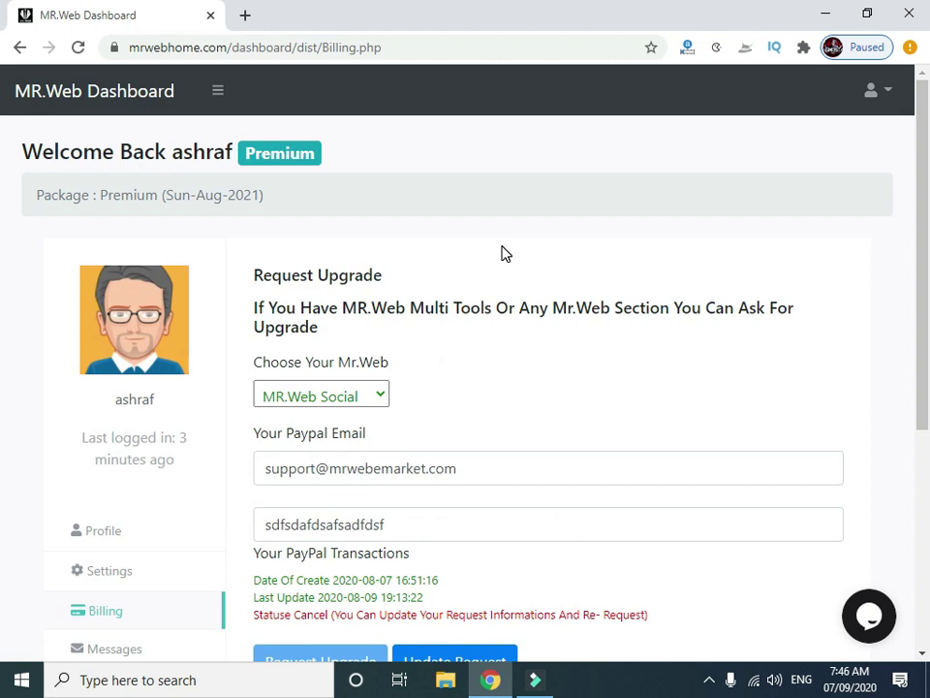
{"action": "scroll", "coordinate": [502, 254], "scroll_direction": "down", "scroll_amount": 1}
{"action": "left_click", "coordinate": [294, 306]}
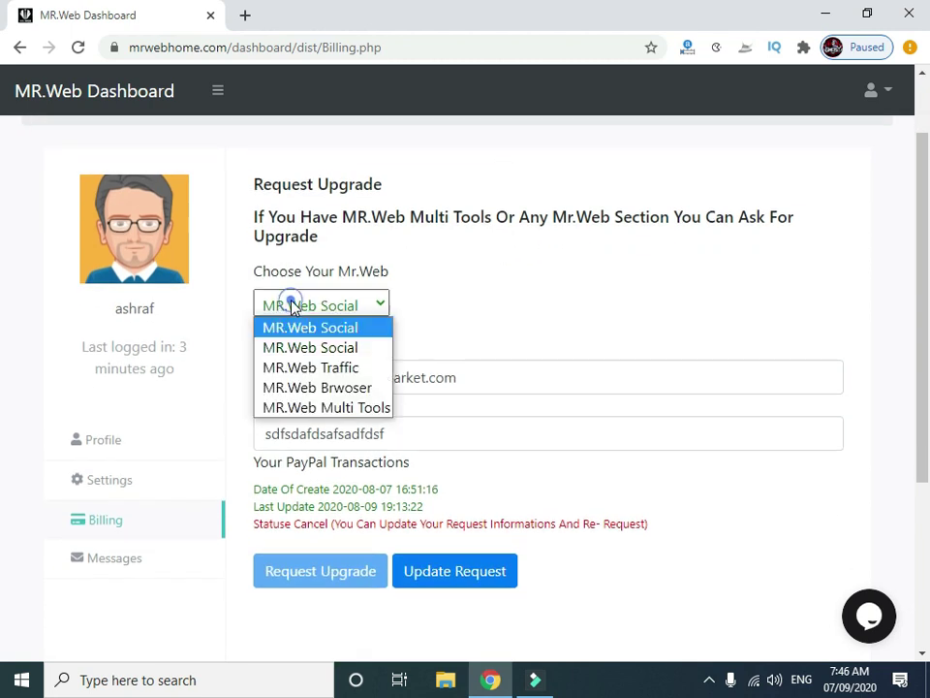
{"action": "left_click", "coordinate": [335, 327]}
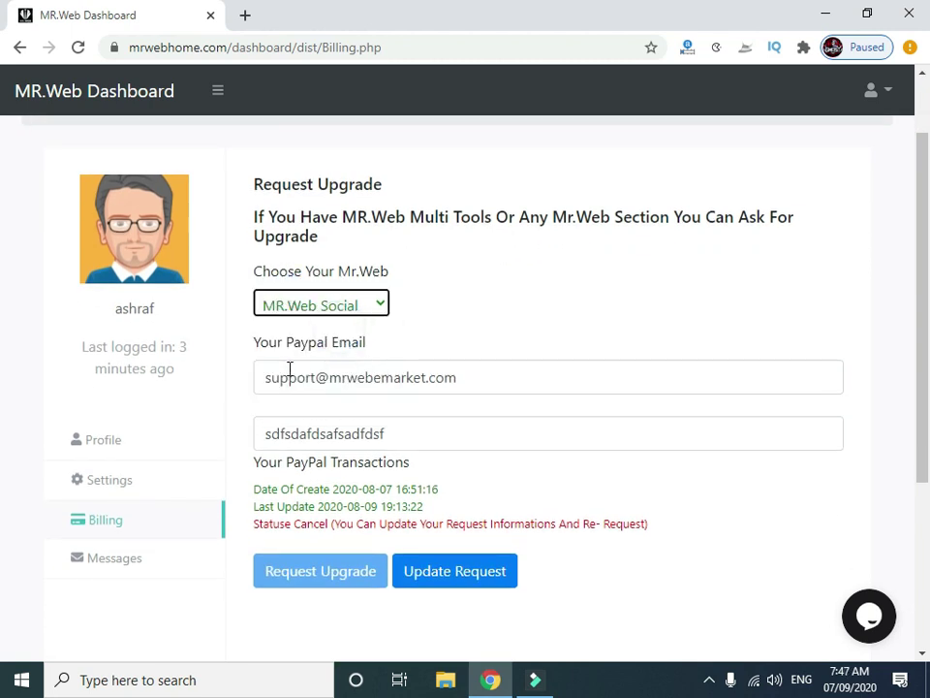
Inspect the PayPal email and PayPal transactions entries on the form.
{"action": "triple_click", "coordinate": [479, 376]}
{"action": "left_click", "coordinate": [462, 333]}
{"action": "scroll", "coordinate": [457, 333], "scroll_direction": "down", "scroll_amount": 1}
{"action": "left_click", "coordinate": [412, 346]}
{"action": "double_click", "coordinate": [421, 344]}
{"action": "scroll", "coordinate": [405, 354], "scroll_direction": "down", "scroll_amount": 1}
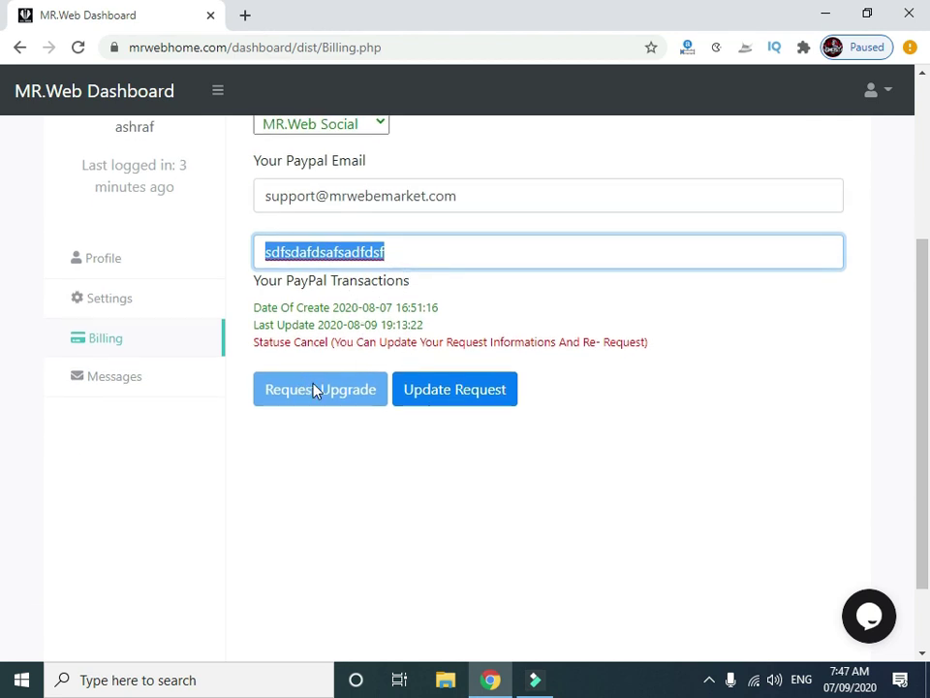
{"action": "scroll", "coordinate": [314, 390], "scroll_direction": "up", "scroll_amount": 3}
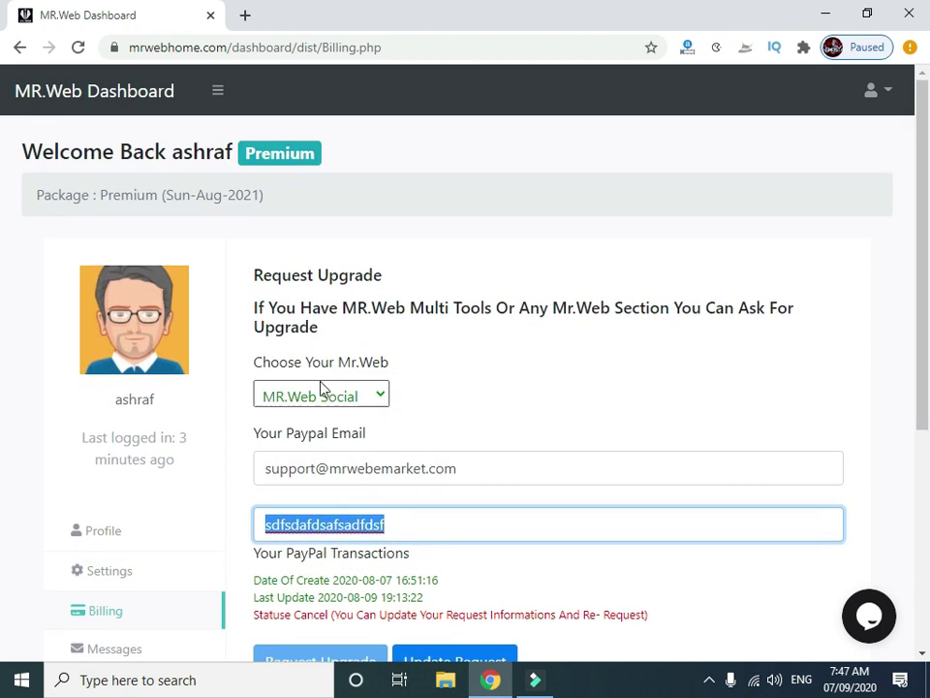
{"action": "scroll", "coordinate": [376, 369], "scroll_direction": "down", "scroll_amount": 1}
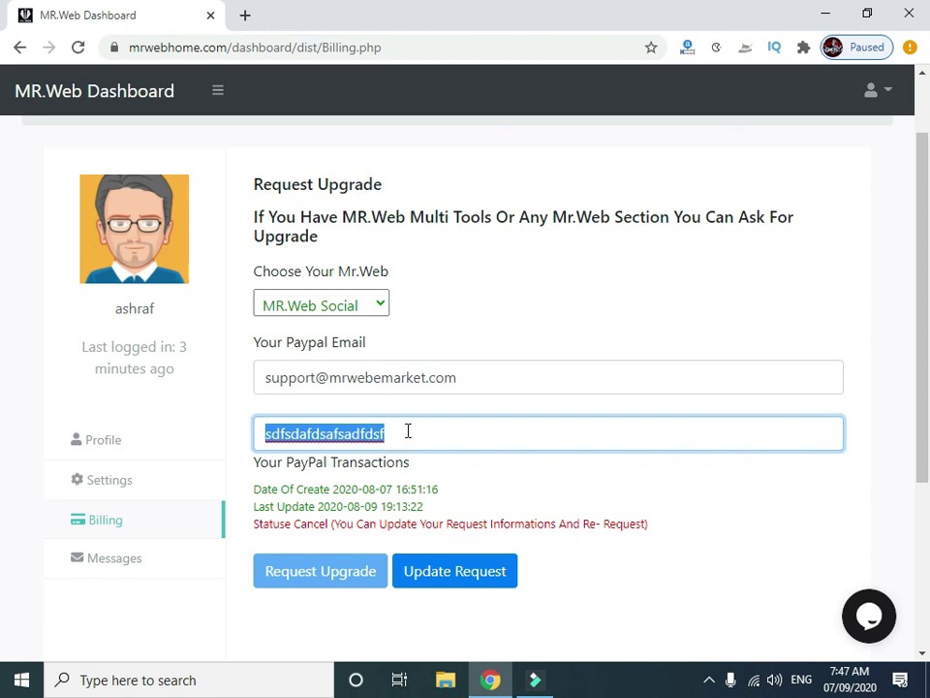
Recheck the PayPal email entry and return to the top of the Billing page.
{"action": "left_click", "coordinate": [468, 373]}
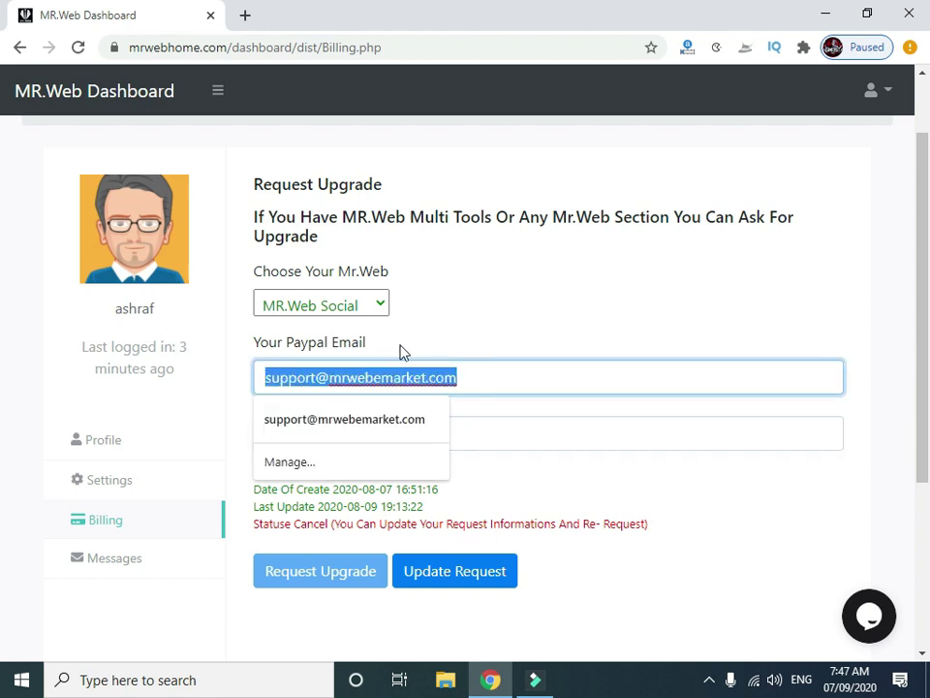
{"action": "left_click", "coordinate": [466, 314]}
{"action": "scroll", "coordinate": [460, 328], "scroll_direction": "up", "scroll_amount": 2}
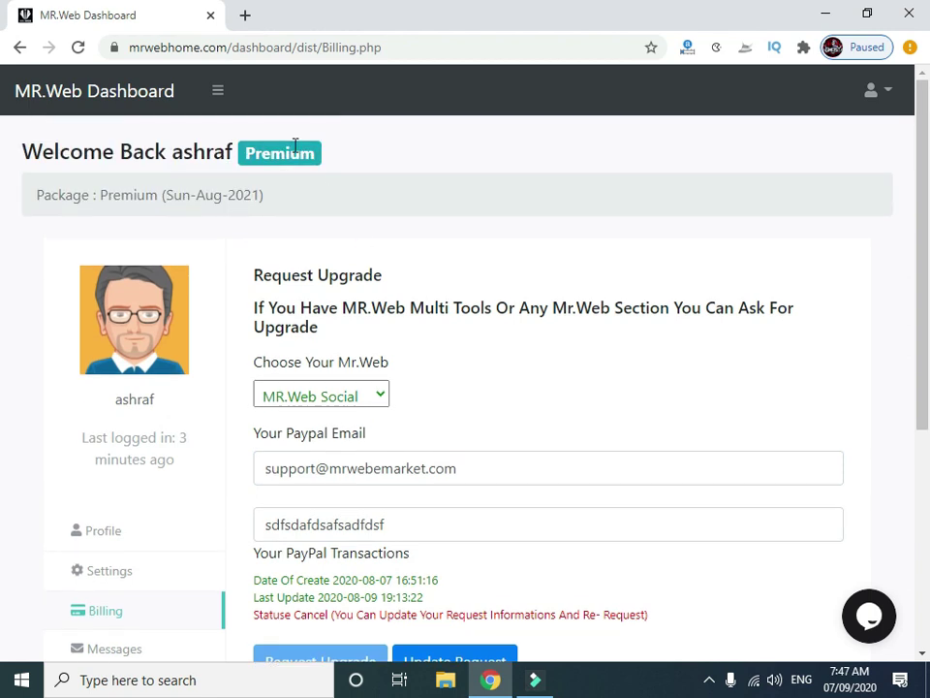
{"action": "left_click", "coordinate": [250, 152]}
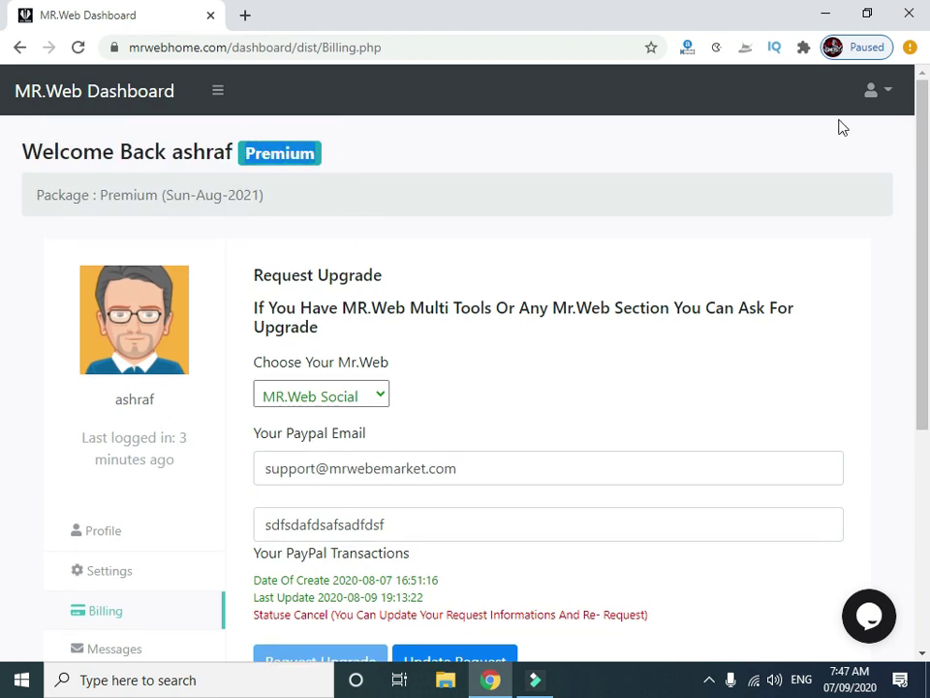
{"action": "left_click", "coordinate": [886, 93]}
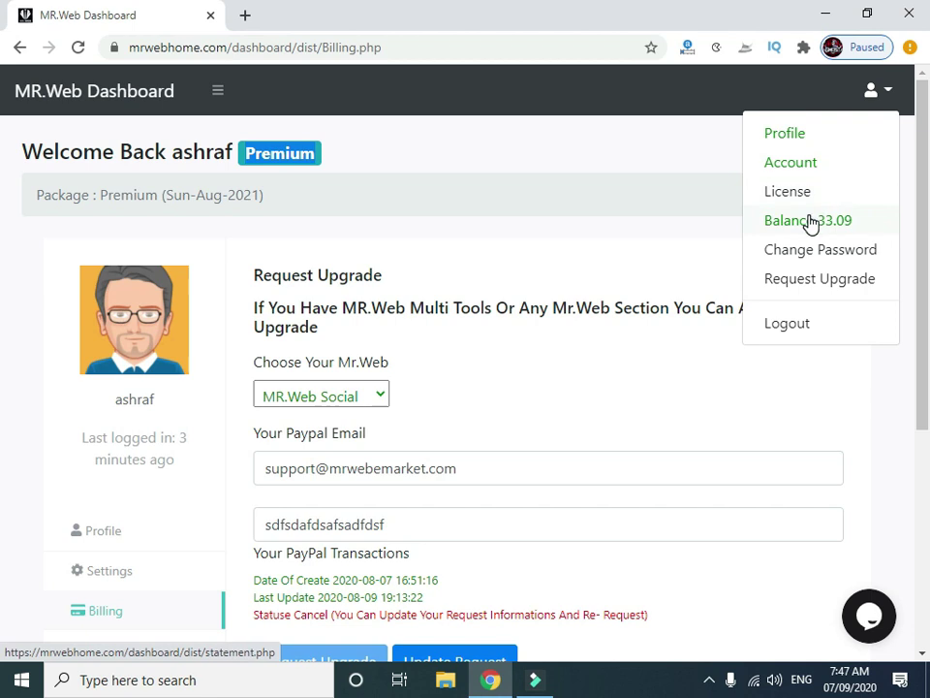
Switch to the Account overview, now showing a $33.09 balance.
{"action": "left_click", "coordinate": [791, 166]}
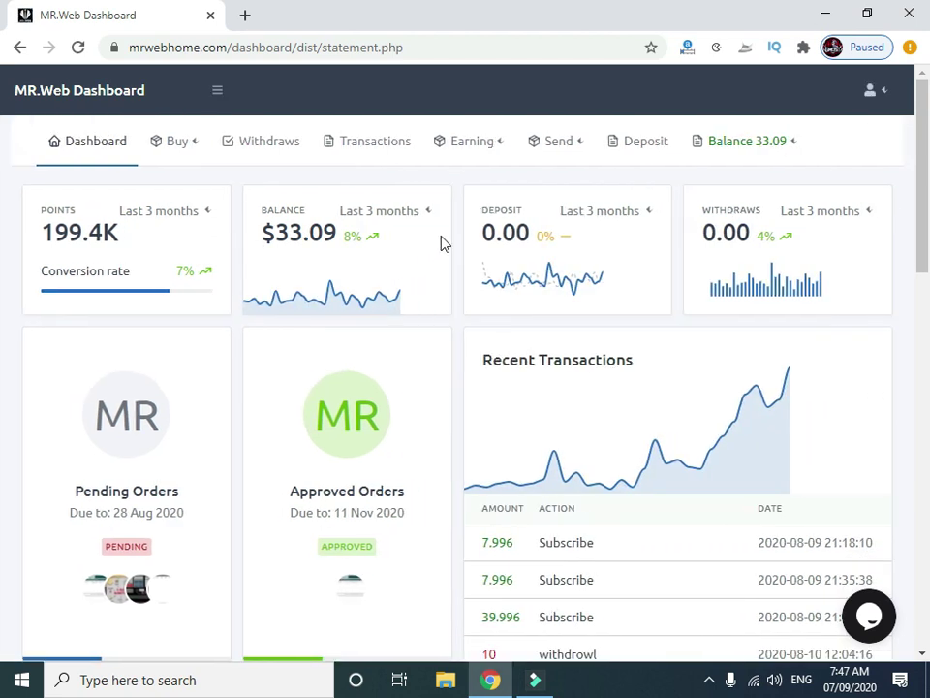
{"action": "left_click", "coordinate": [197, 147]}
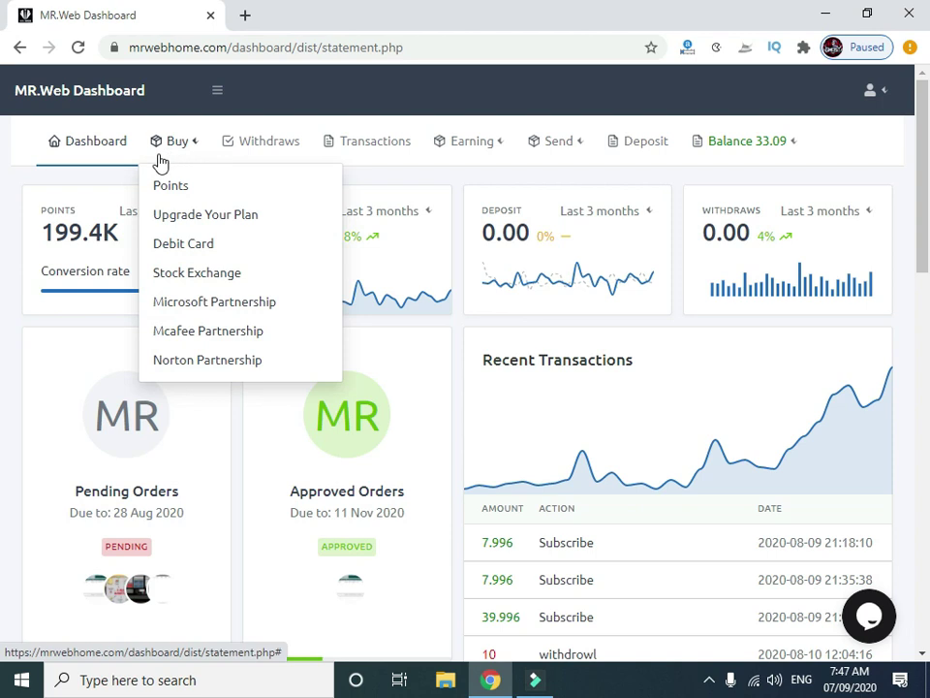
{"action": "left_click", "coordinate": [171, 188]}
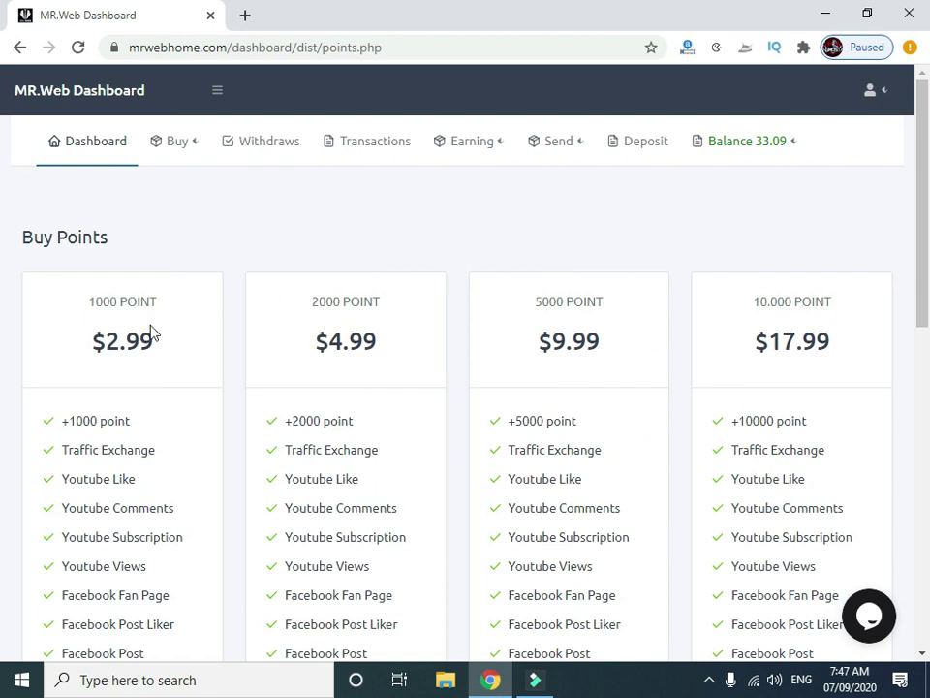
{"action": "left_click_drag", "start_coordinate": [153, 339], "coordinate": [89, 340]}
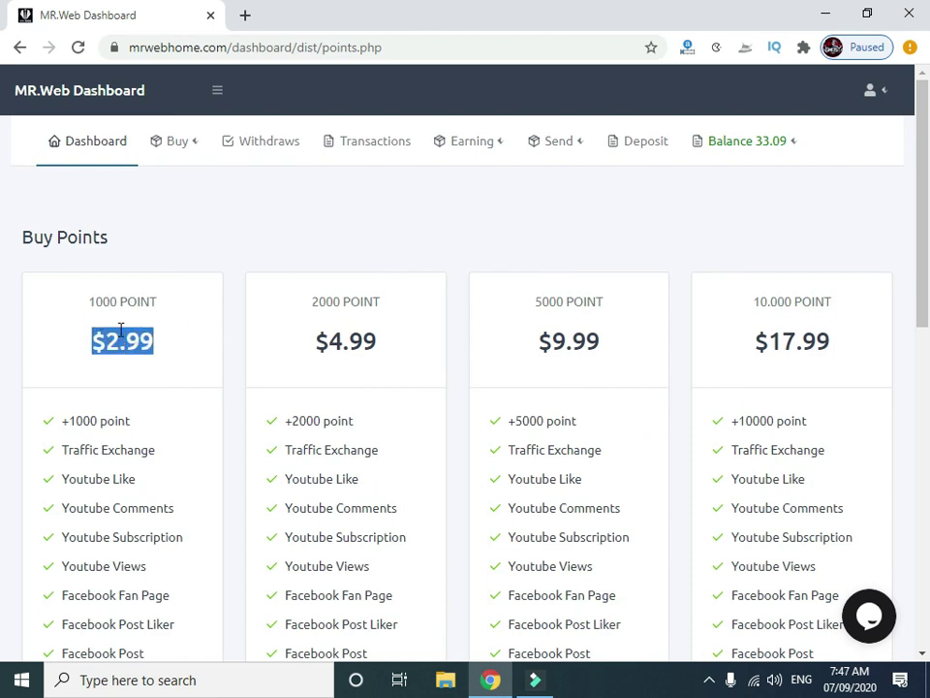
{"action": "left_click_drag", "start_coordinate": [377, 341], "coordinate": [314, 341]}
{"action": "left_click_drag", "start_coordinate": [601, 341], "coordinate": [537, 341]}
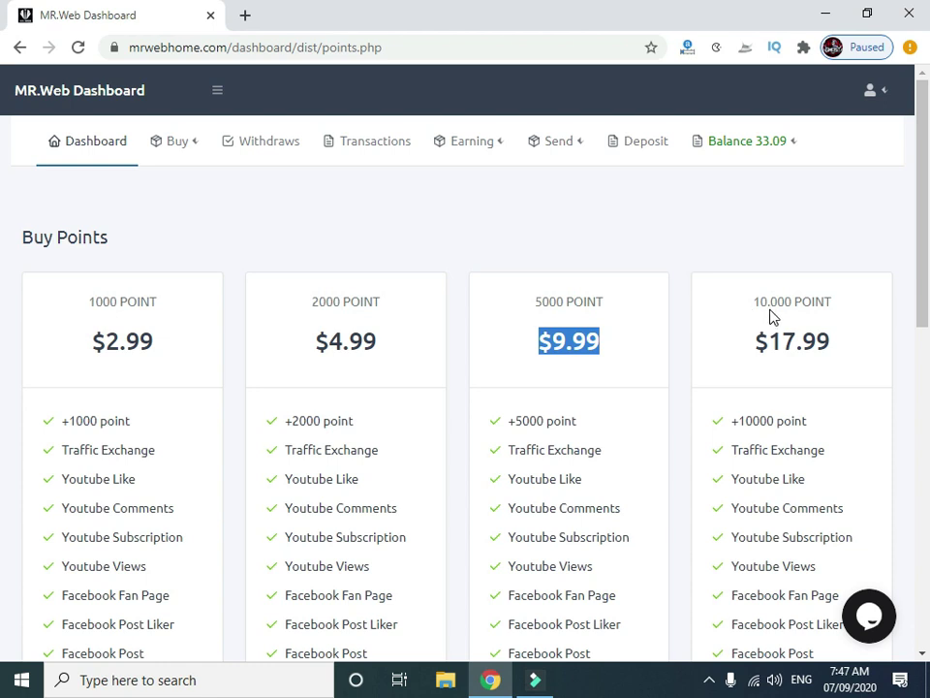
{"action": "scroll", "coordinate": [772, 316], "scroll_direction": "down", "scroll_amount": 5}
{"action": "scroll", "coordinate": [400, 418], "scroll_direction": "down", "scroll_amount": 2}
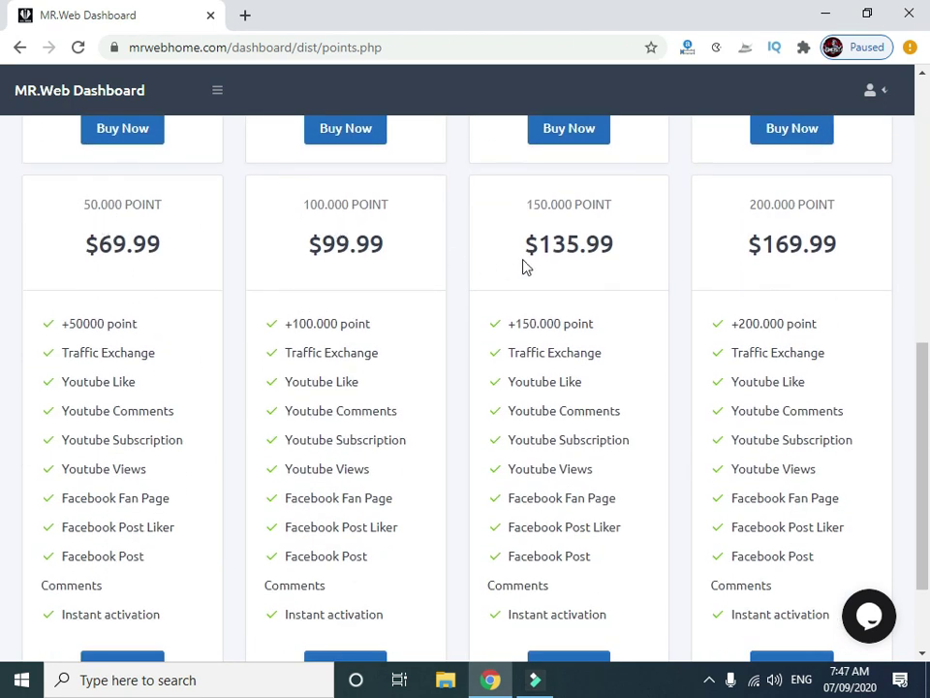
{"action": "scroll", "coordinate": [787, 248], "scroll_direction": "down", "scroll_amount": 2}
{"action": "scroll", "coordinate": [707, 391], "scroll_direction": "up", "scroll_amount": 4}
{"action": "scroll", "coordinate": [706, 391], "scroll_direction": "up", "scroll_amount": 5}
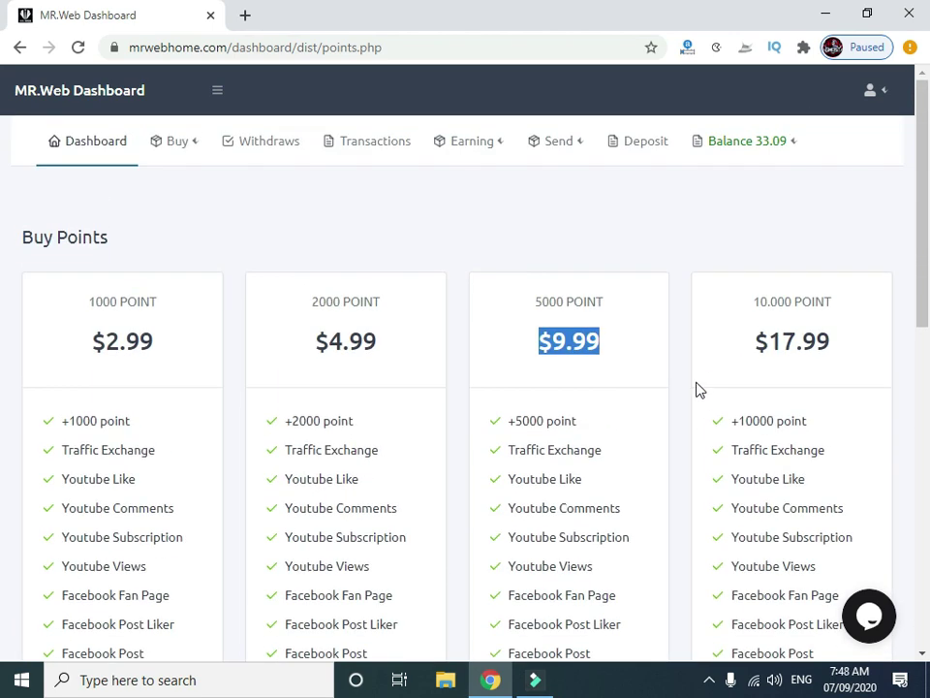
{"action": "left_click", "coordinate": [650, 358]}
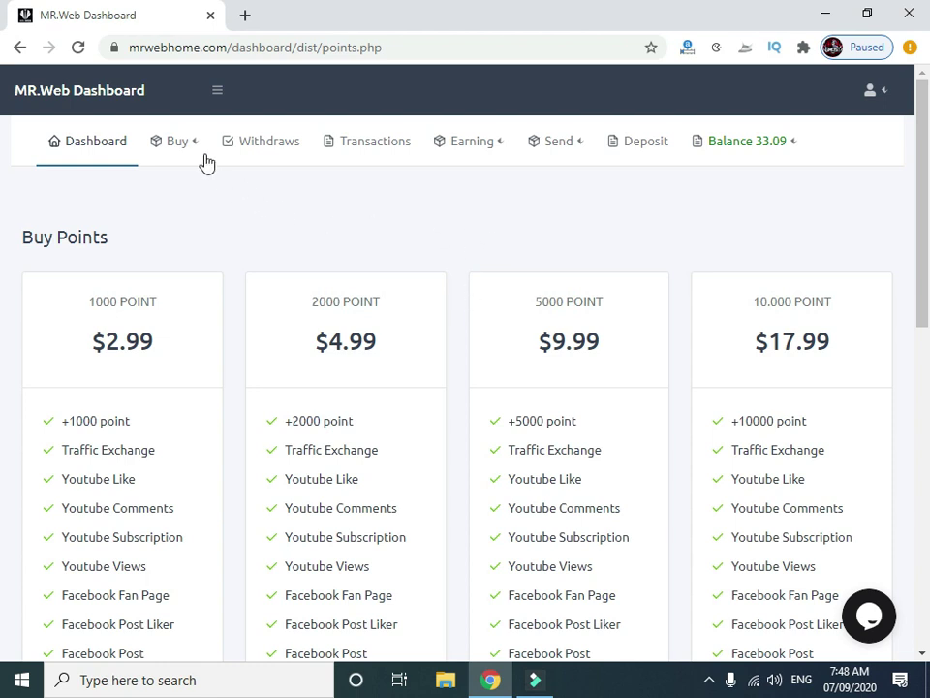
{"action": "triple_click", "coordinate": [603, 304]}
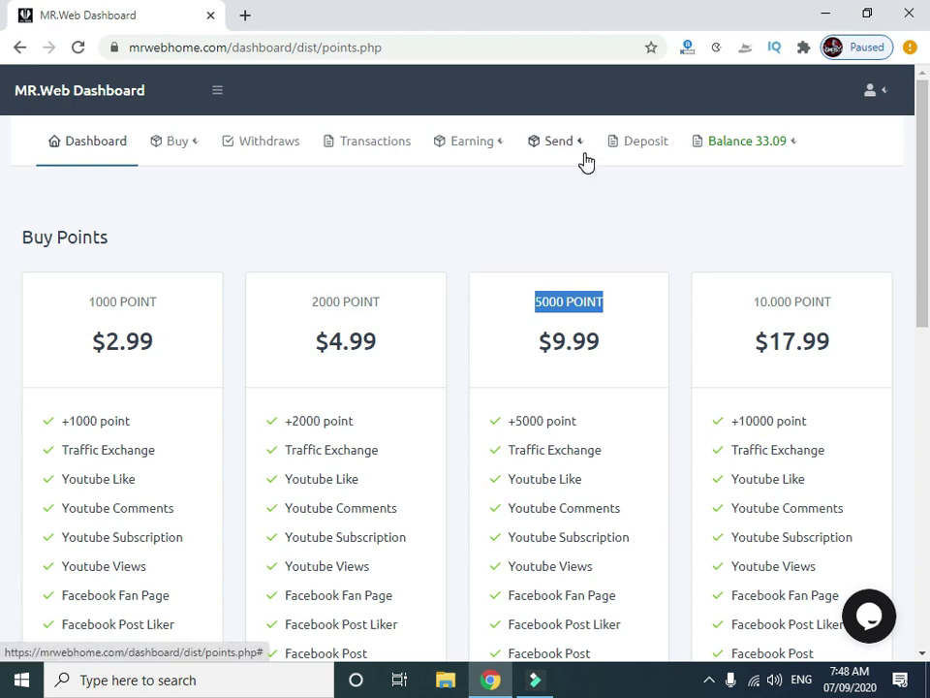
Open Send Points and review its YouTube, Facebook, MR.Web Profit and Friend destinations.
{"action": "left_click", "coordinate": [584, 151]}
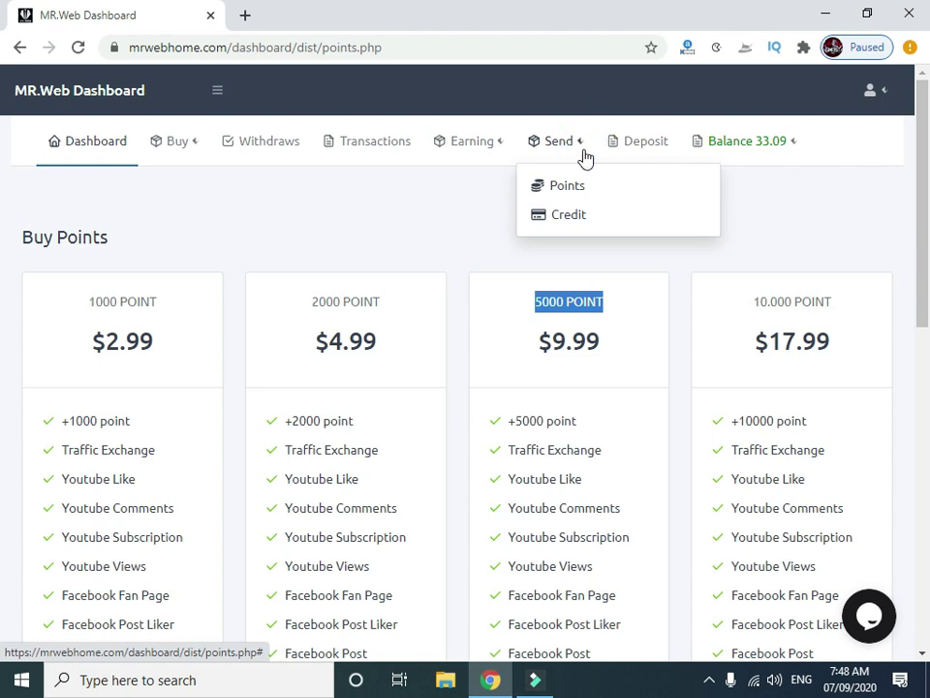
{"action": "left_click", "coordinate": [552, 190]}
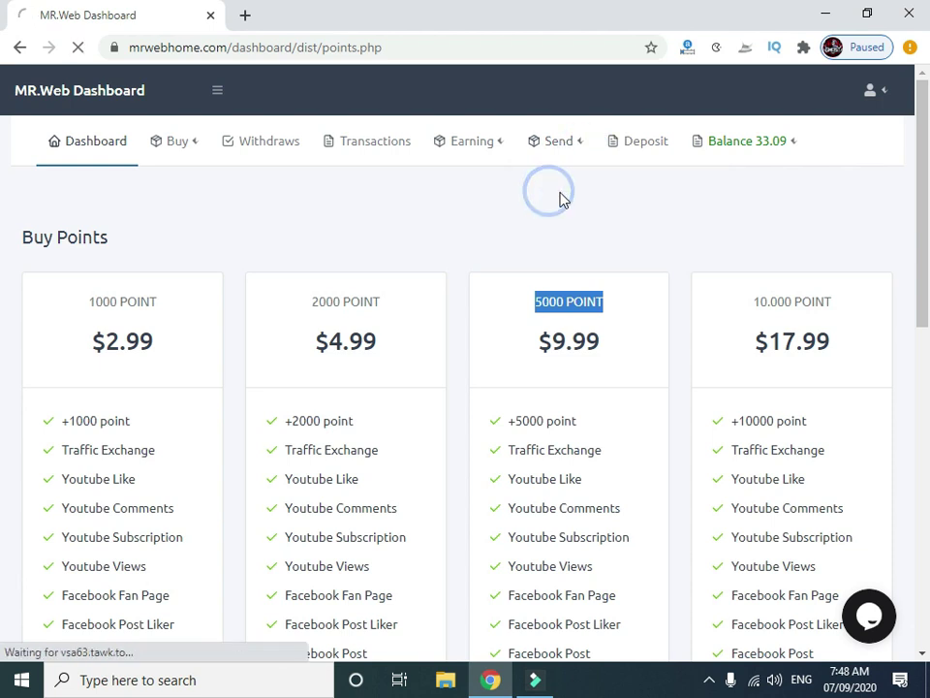
{"action": "scroll", "coordinate": [360, 270], "scroll_direction": "down", "scroll_amount": 3}
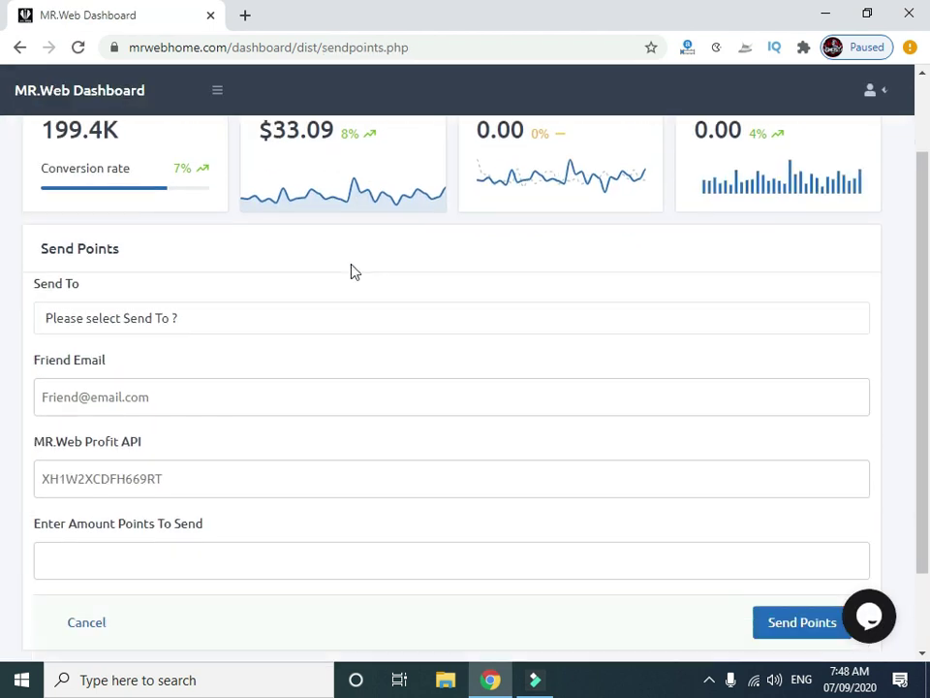
{"action": "left_click", "coordinate": [160, 246]}
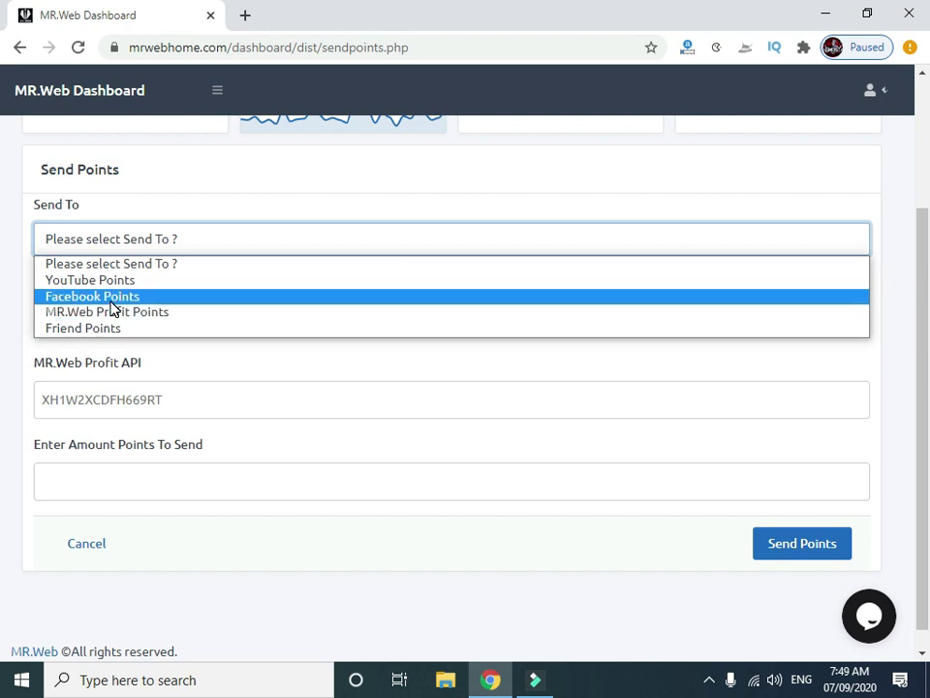
{"action": "left_click", "coordinate": [256, 184]}
{"action": "scroll", "coordinate": [290, 242], "scroll_direction": "up", "scroll_amount": 1}
{"action": "scroll", "coordinate": [310, 273], "scroll_direction": "up", "scroll_amount": 1}
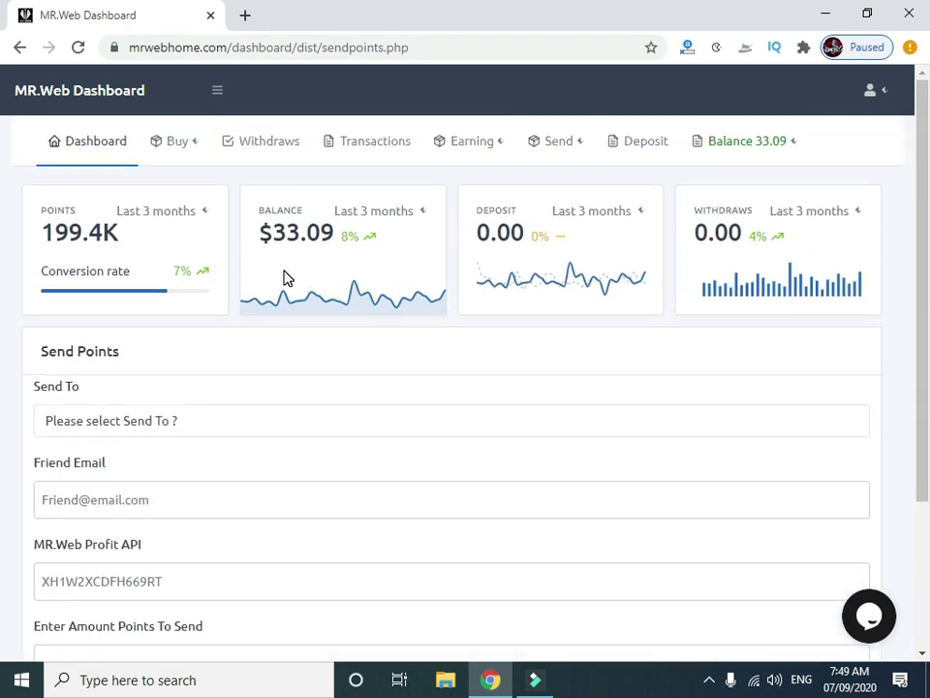
Open the Upgrade Your Plan page and highlight Premium's Current Plan label.
{"action": "left_click", "coordinate": [200, 143]}
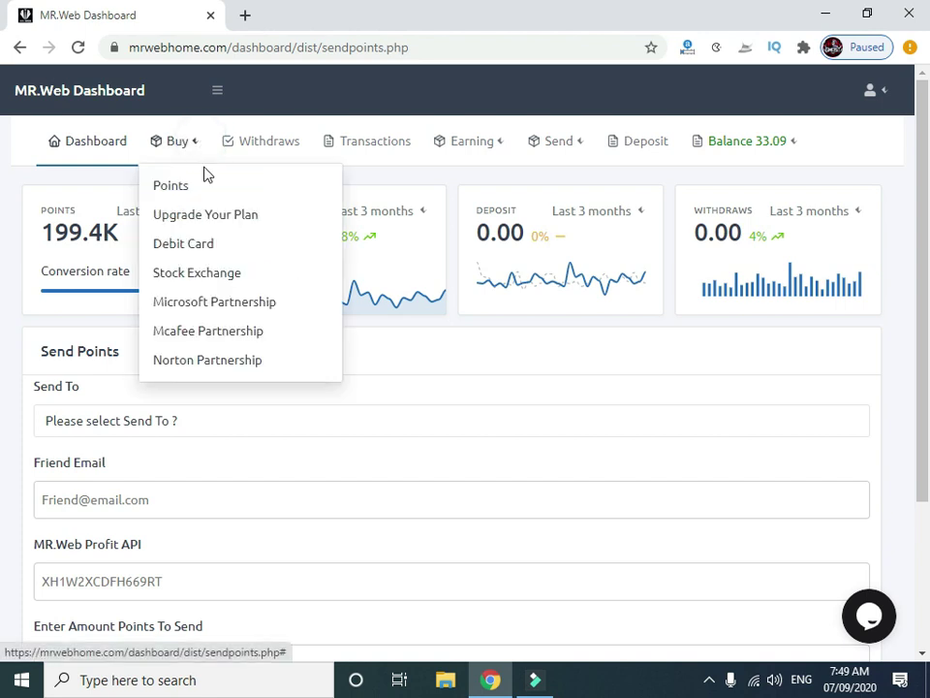
{"action": "left_click", "coordinate": [174, 217]}
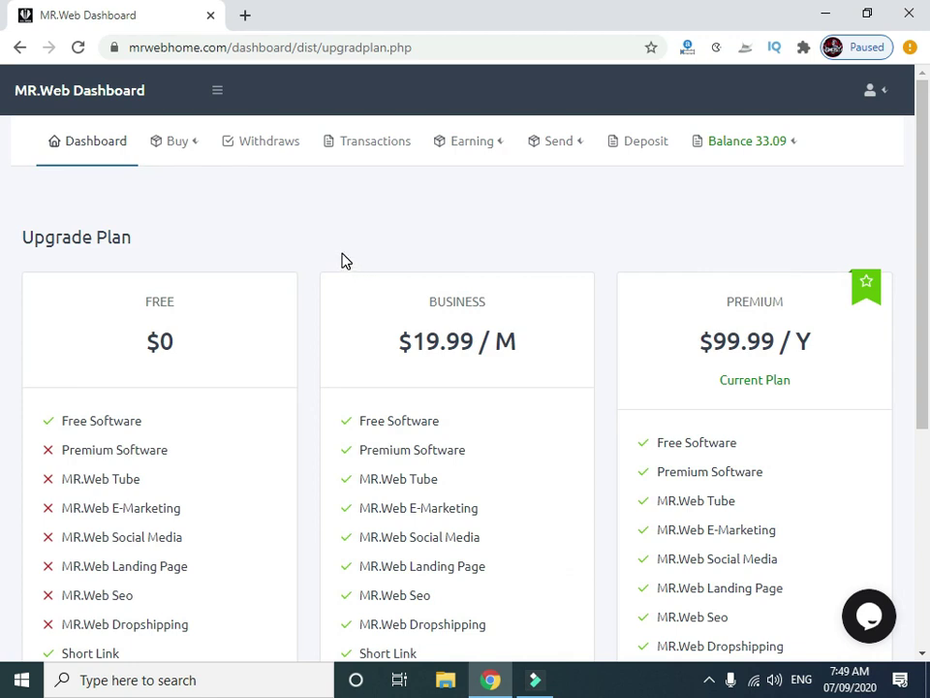
{"action": "scroll", "coordinate": [341, 260], "scroll_direction": "down", "scroll_amount": 1}
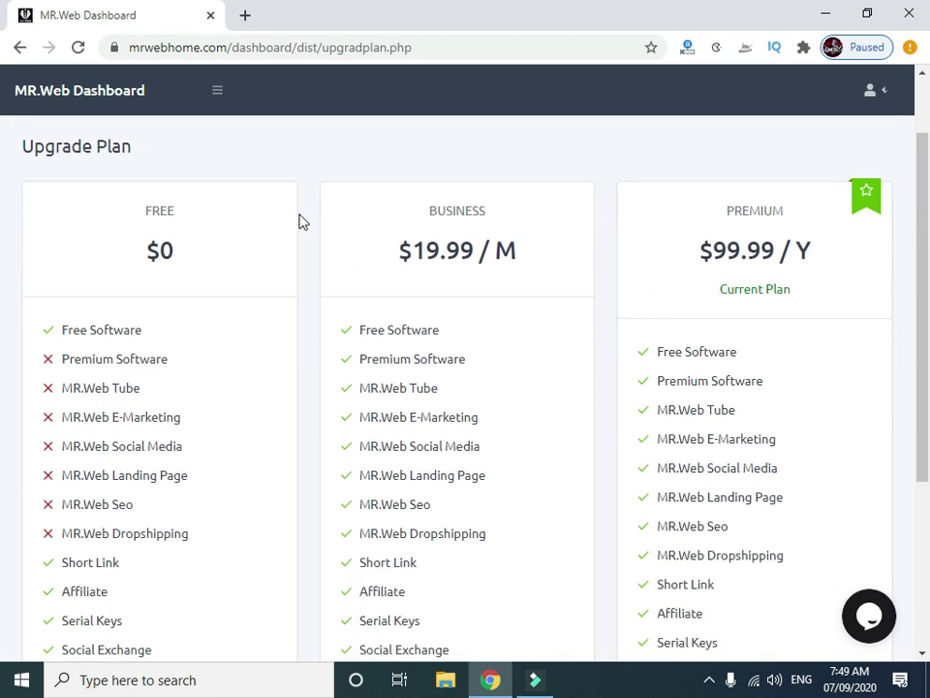
{"action": "left_click_drag", "start_coordinate": [787, 306], "coordinate": [707, 301]}
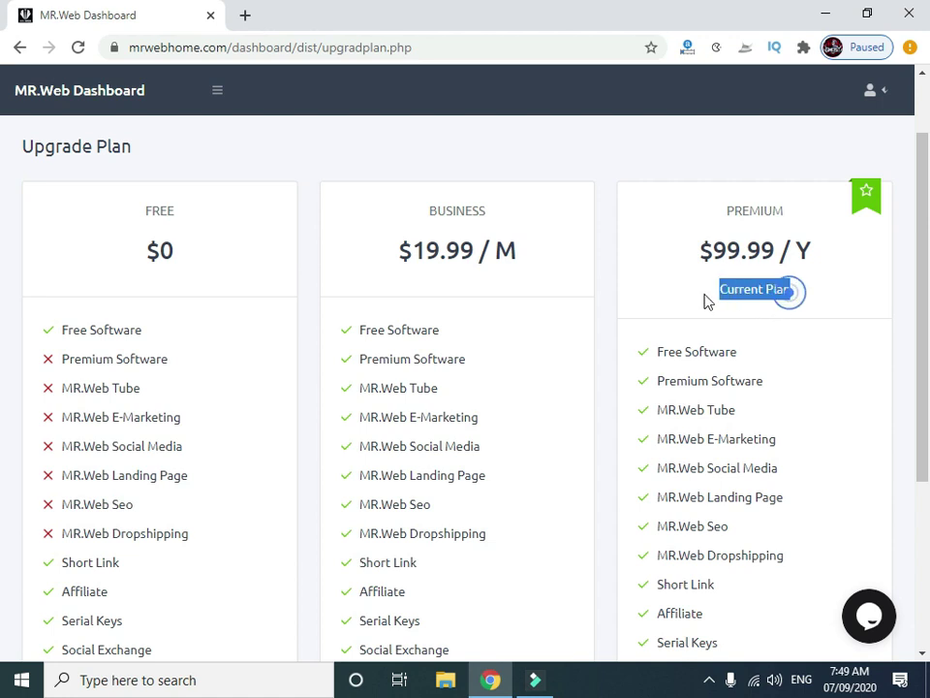
{"action": "left_click", "coordinate": [754, 290]}
{"action": "left_click_drag", "start_coordinate": [717, 291], "coordinate": [785, 293]}
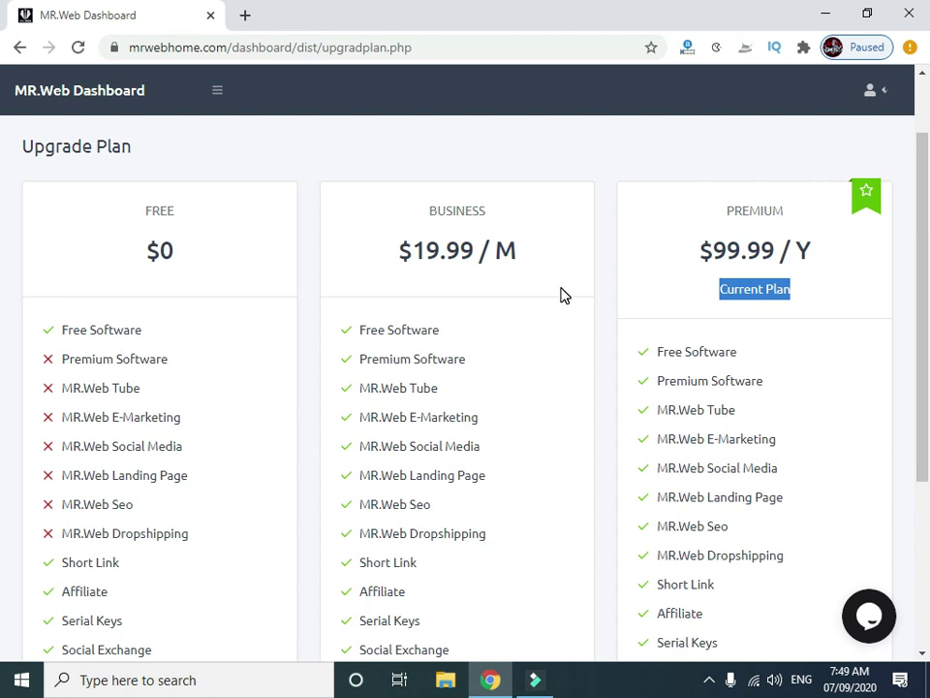
{"action": "left_click_drag", "start_coordinate": [187, 249], "coordinate": [142, 251]}
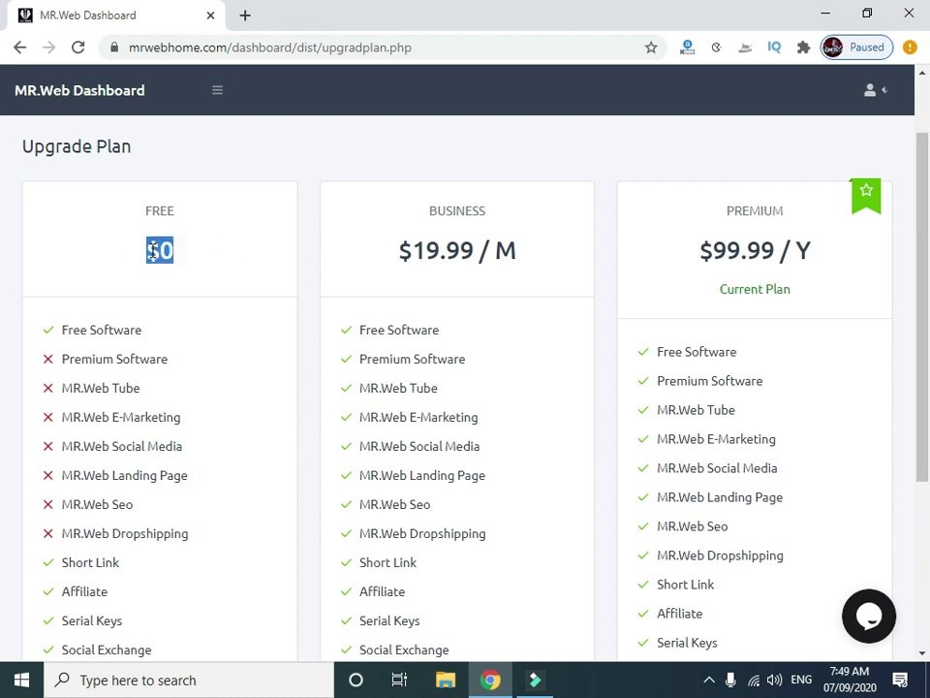
Compare plan prices, highlighting Business $19.99 / M and Premium $99.99 / Y.
{"action": "scroll", "coordinate": [211, 255], "scroll_direction": "down", "scroll_amount": 1}
{"action": "scroll", "coordinate": [199, 254], "scroll_direction": "down", "scroll_amount": 1}
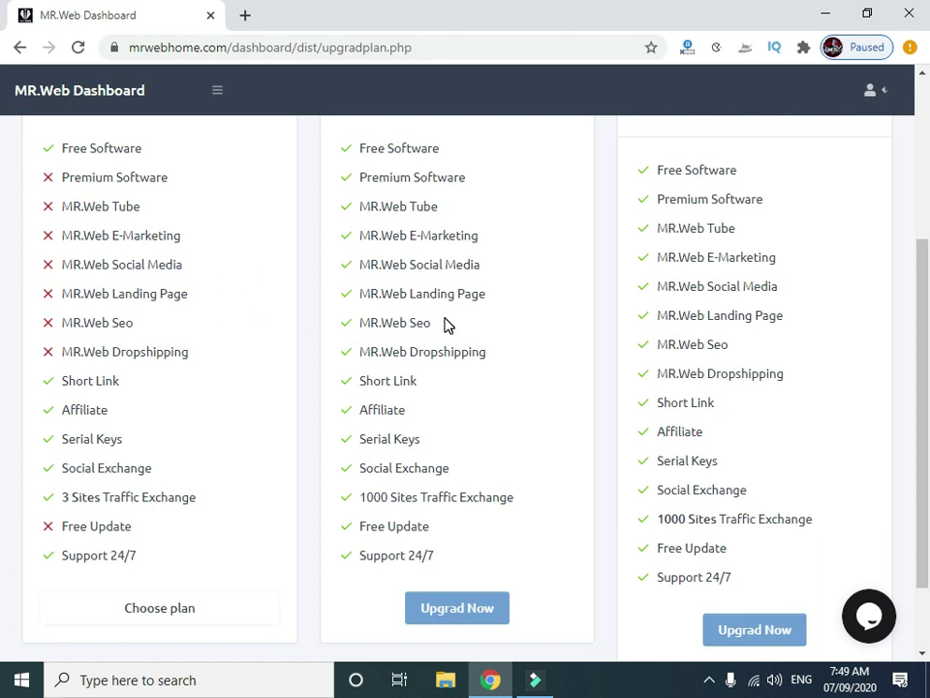
{"action": "scroll", "coordinate": [447, 325], "scroll_direction": "up", "scroll_amount": 1}
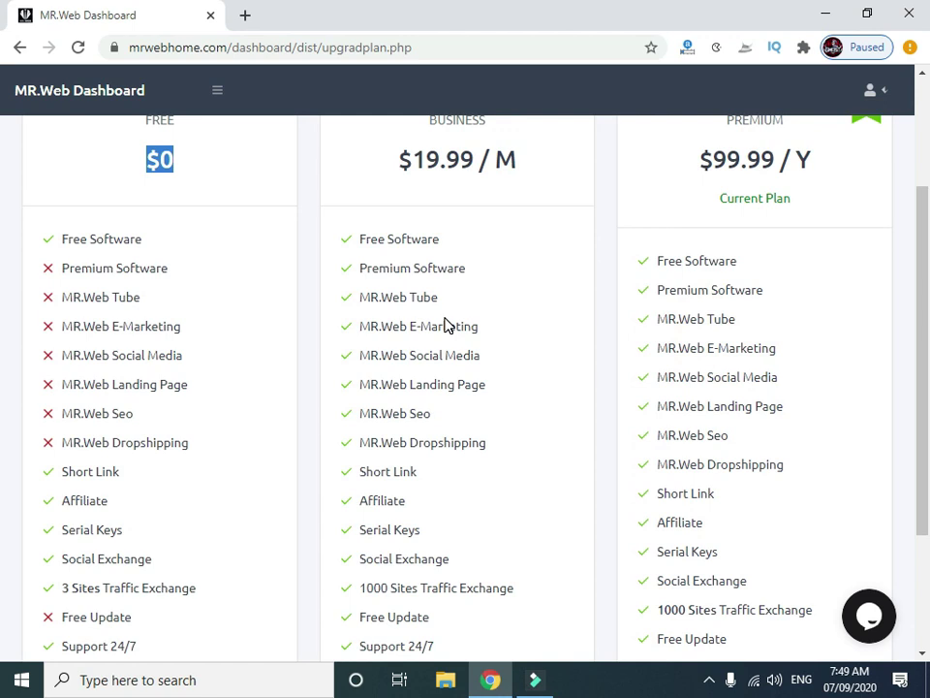
{"action": "scroll", "coordinate": [488, 341], "scroll_direction": "down", "scroll_amount": 2}
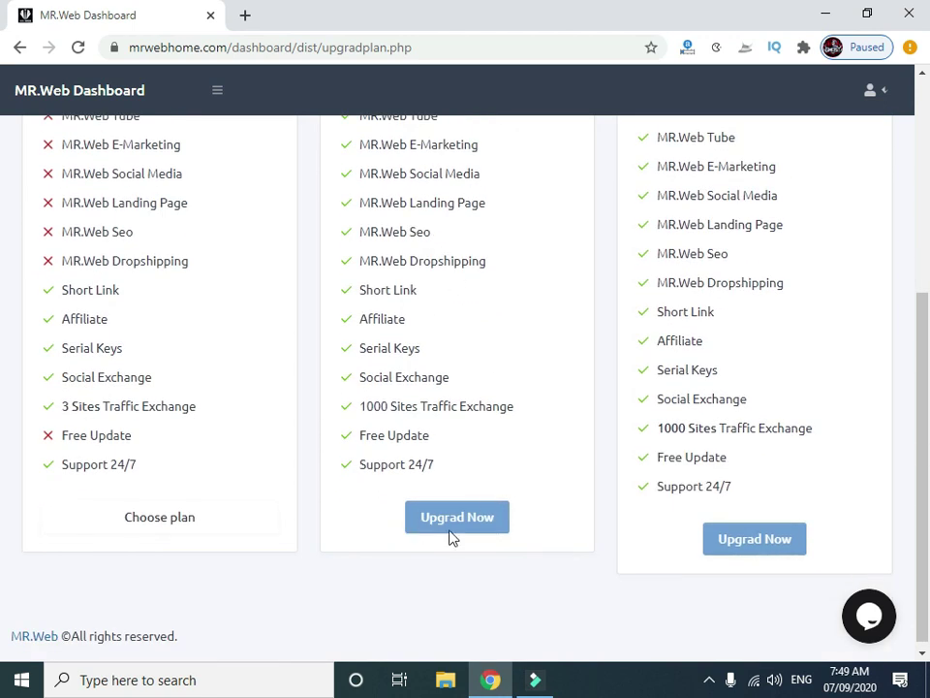
{"action": "scroll", "coordinate": [481, 494], "scroll_direction": "up", "scroll_amount": 4}
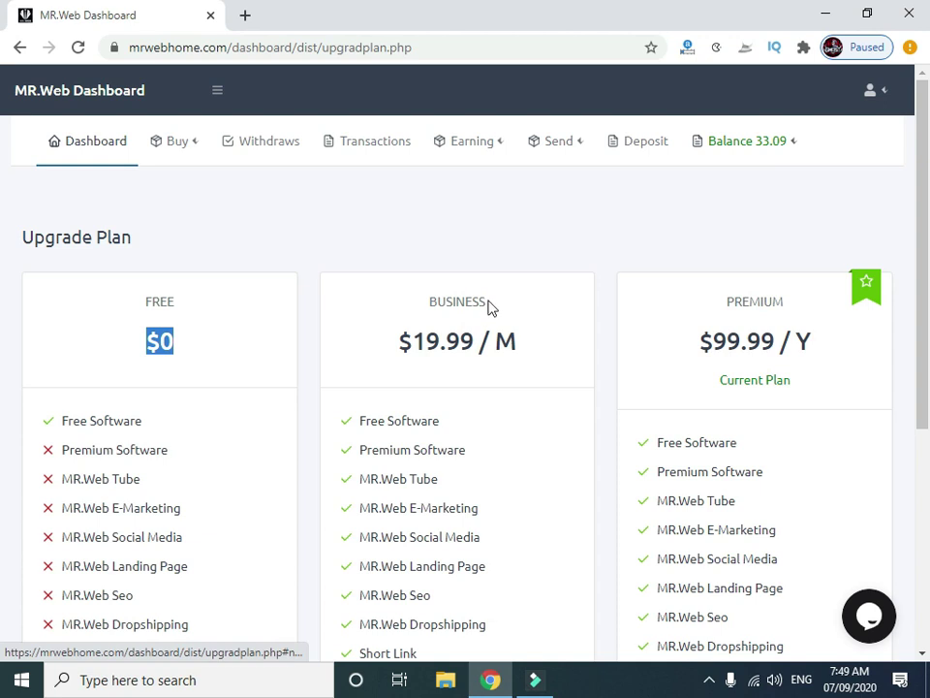
{"action": "scroll", "coordinate": [488, 326], "scroll_direction": "down", "scroll_amount": 1}
{"action": "double_click", "coordinate": [504, 254]}
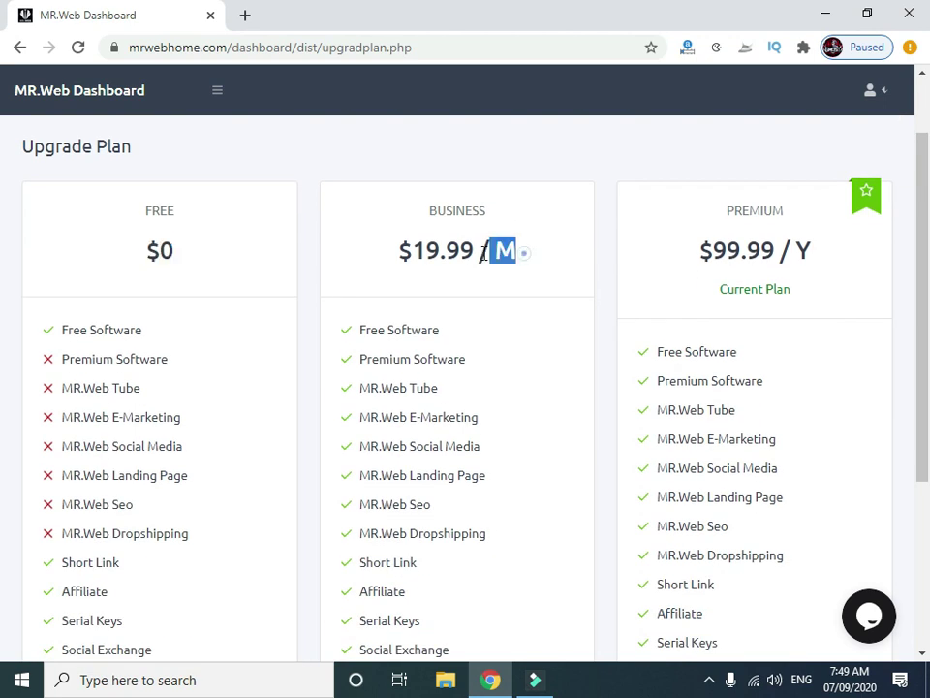
{"action": "left_click_drag", "start_coordinate": [482, 254], "coordinate": [397, 254]}
{"action": "left_click_drag", "start_coordinate": [830, 251], "coordinate": [691, 264]}
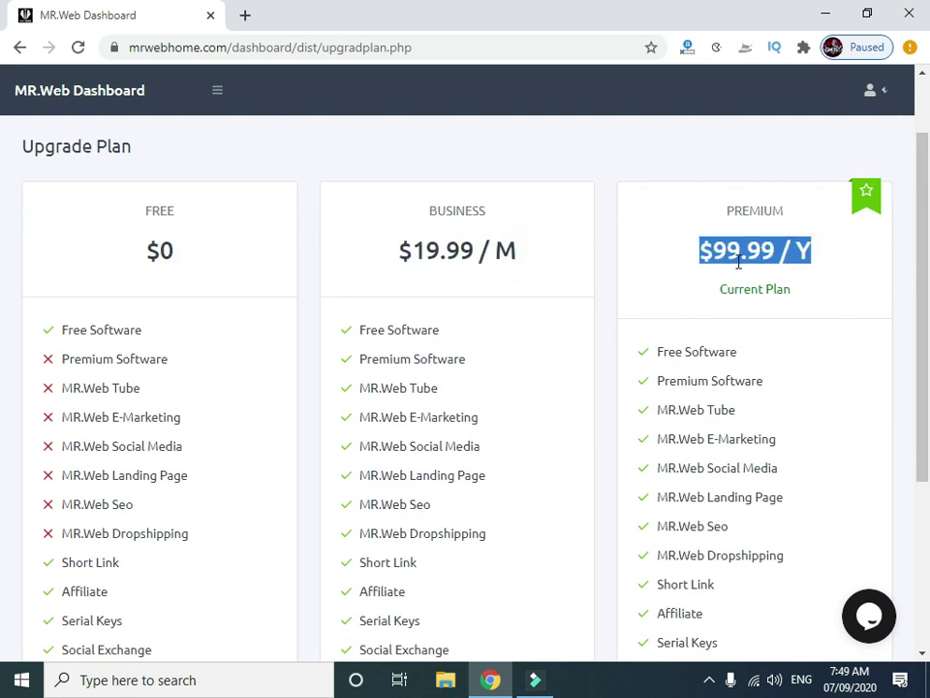
{"action": "scroll", "coordinate": [625, 293], "scroll_direction": "down", "scroll_amount": 3}
{"action": "scroll", "coordinate": [619, 302], "scroll_direction": "up", "scroll_amount": 3}
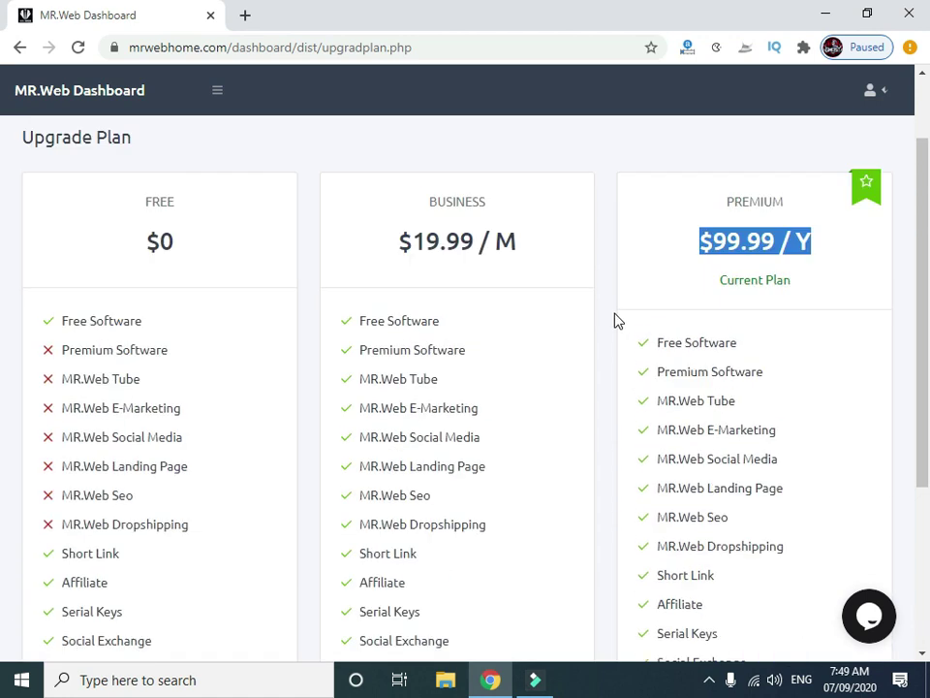
{"action": "scroll", "coordinate": [617, 319], "scroll_direction": "up", "scroll_amount": 1}
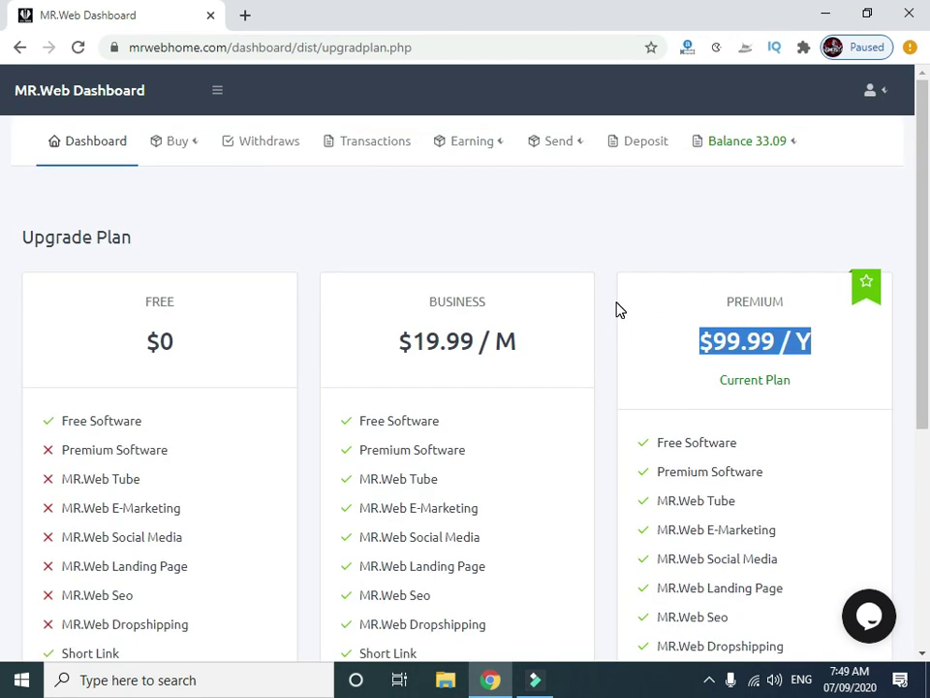